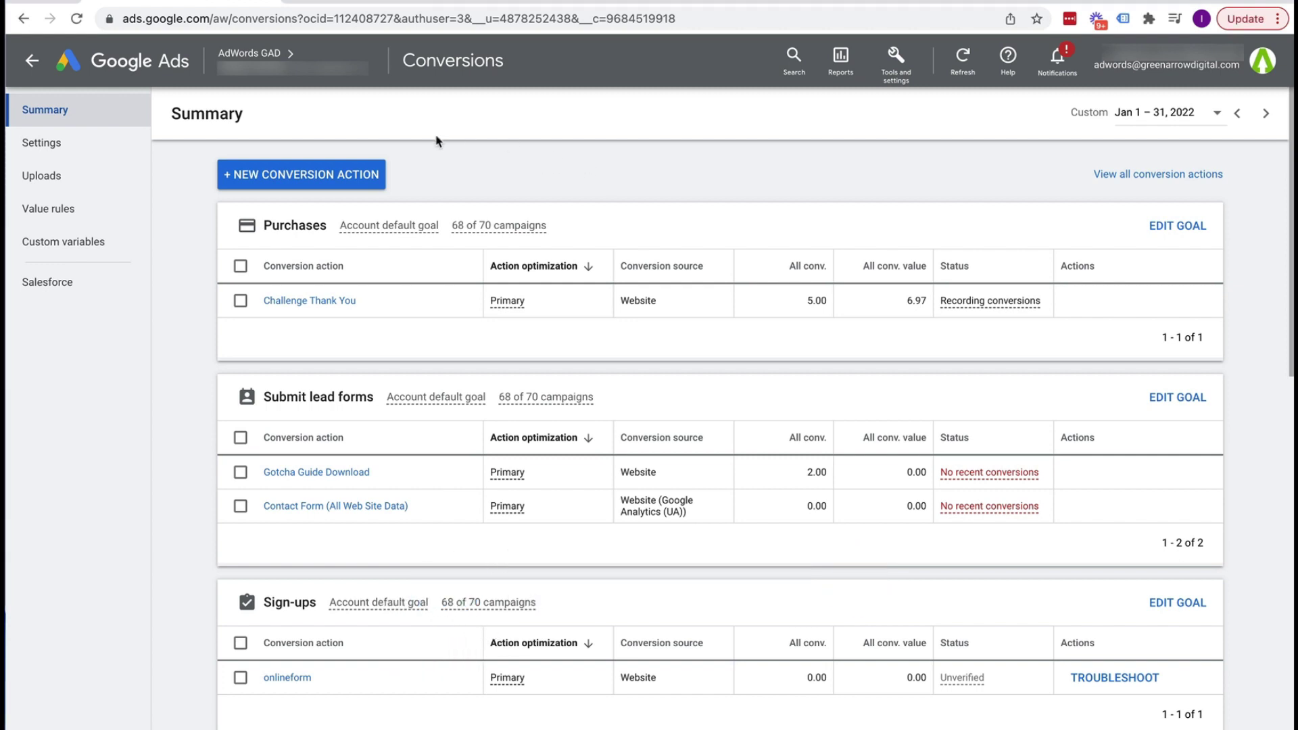
# - Check in Tag Assistant which tags fire on the retargeting thank-you page
pyautogui.click(360, 3)
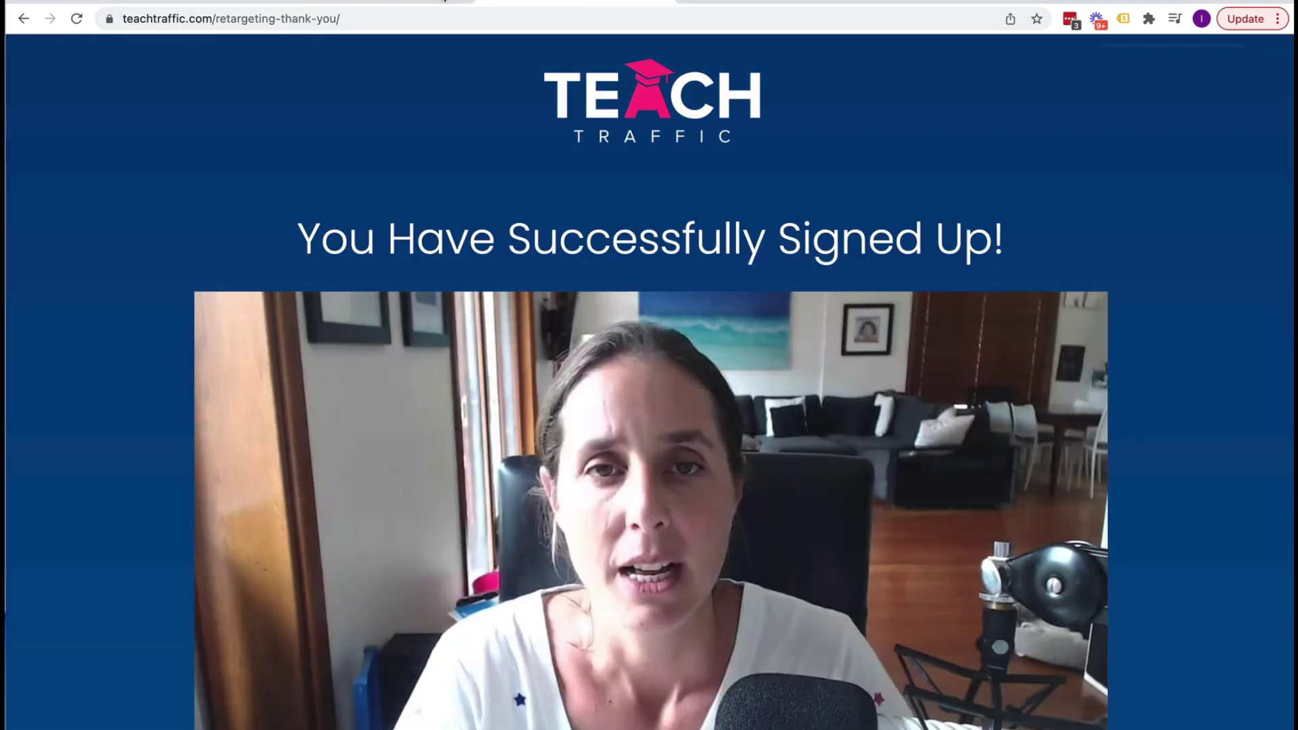
pyautogui.click(357, 20)
pyautogui.click(361, 20)
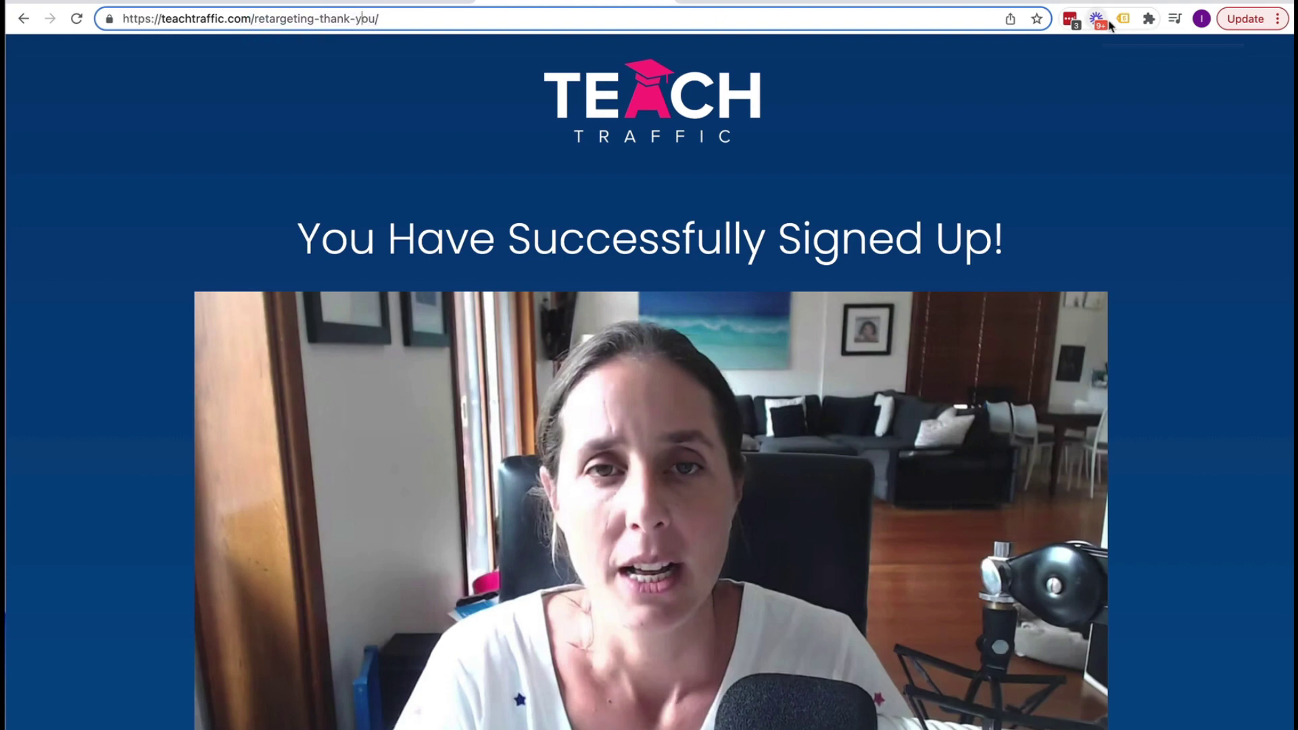
pyautogui.click(1123, 19)
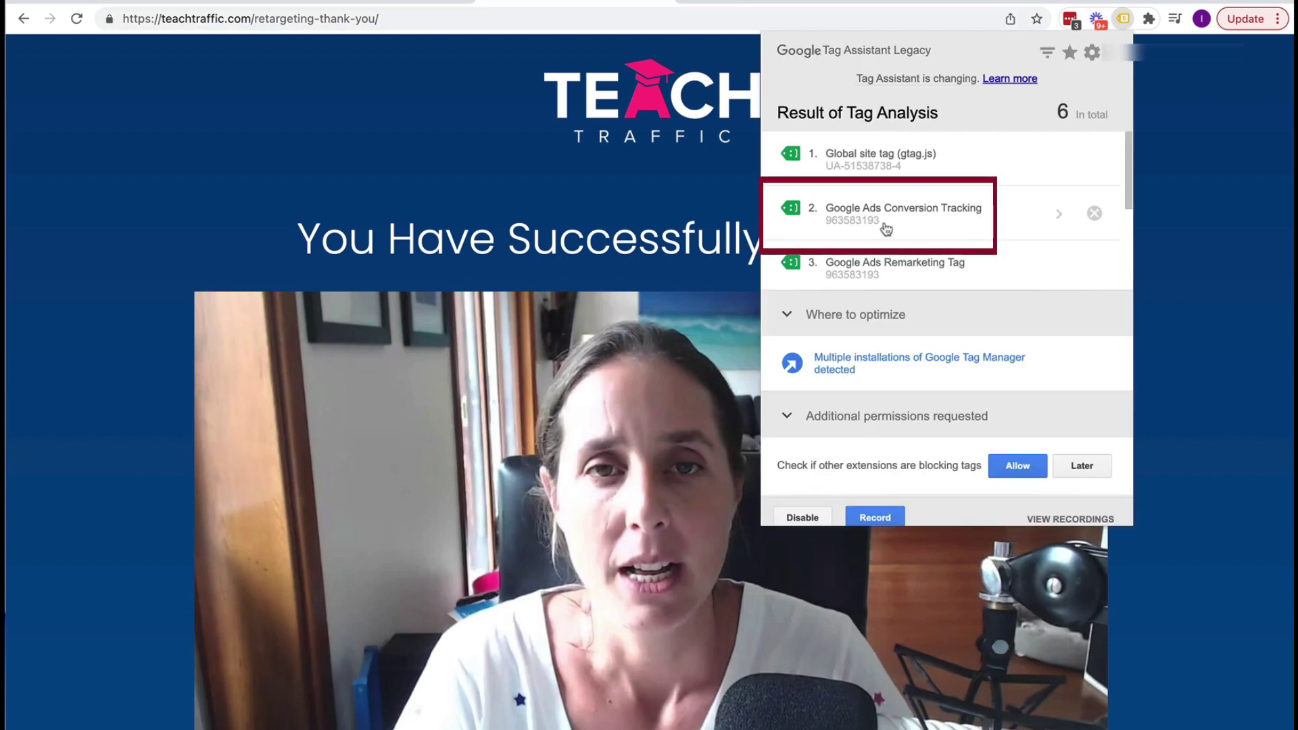
pyautogui.click(359, 18)
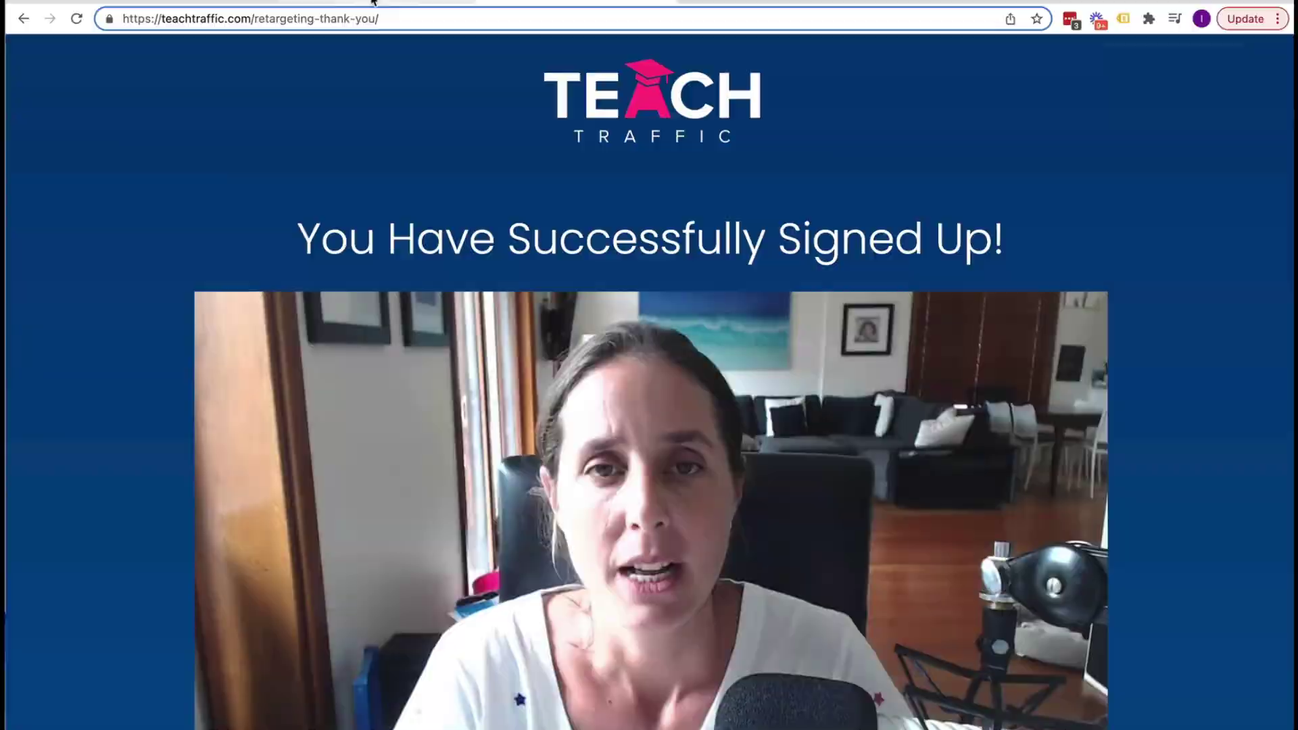
# - Check which tags fire on the challenge landing page, then go back to Google Ads
pyautogui.click(372, 2)
pyautogui.click(1123, 19)
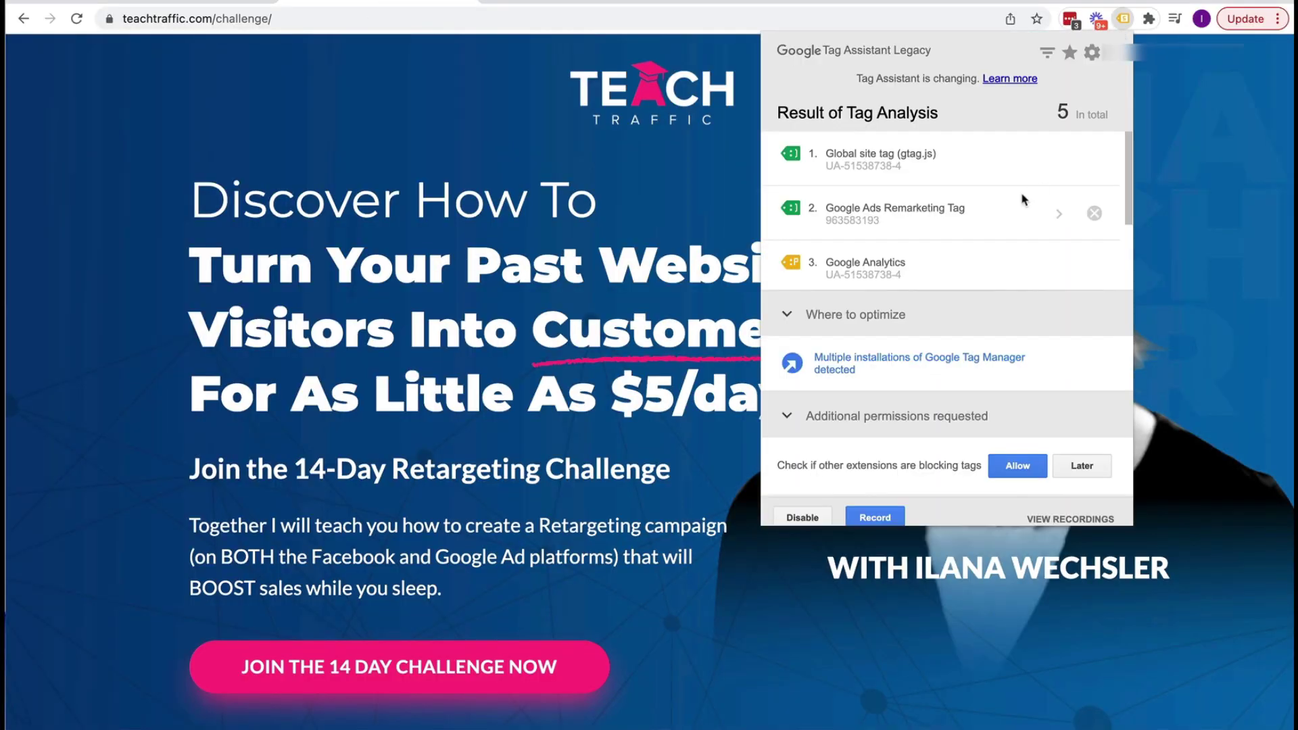
pyautogui.scroll(-2, 1020, 192)
pyautogui.scroll(2, 1019, 203)
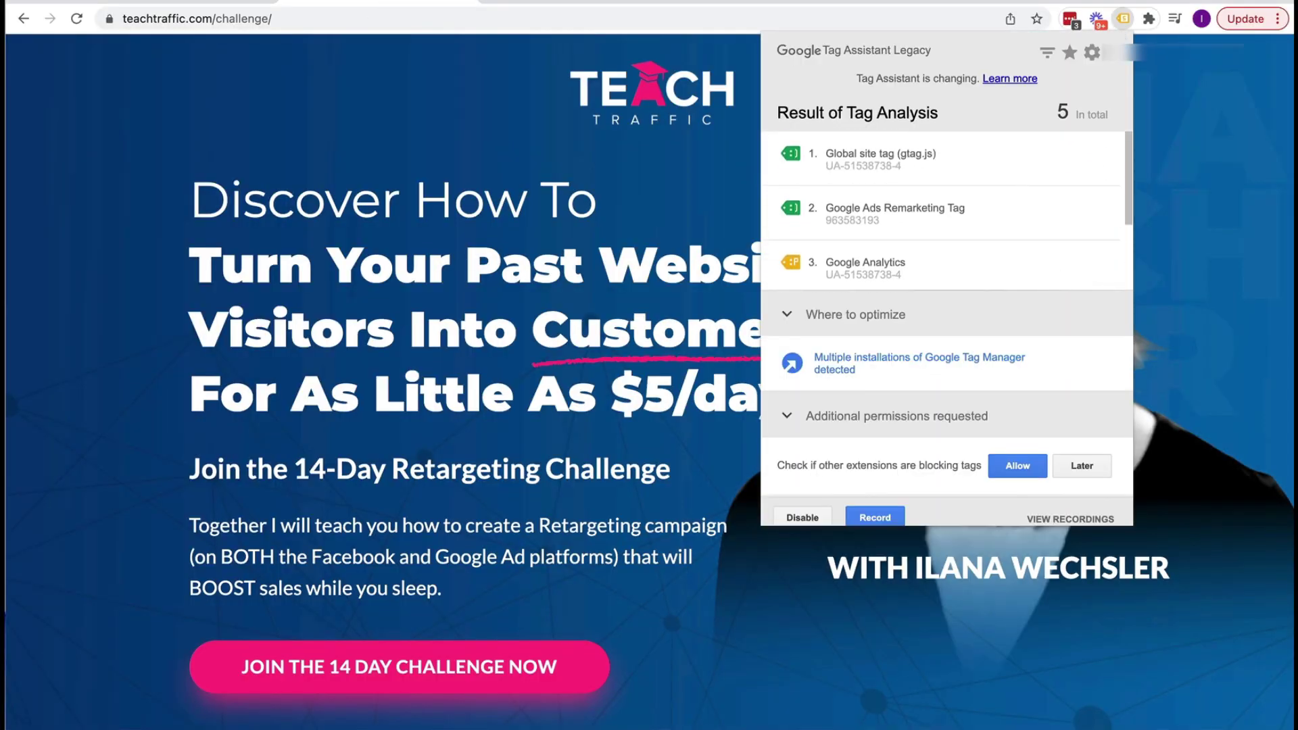
pyautogui.click(1217, 167)
pyautogui.click(559, 2)
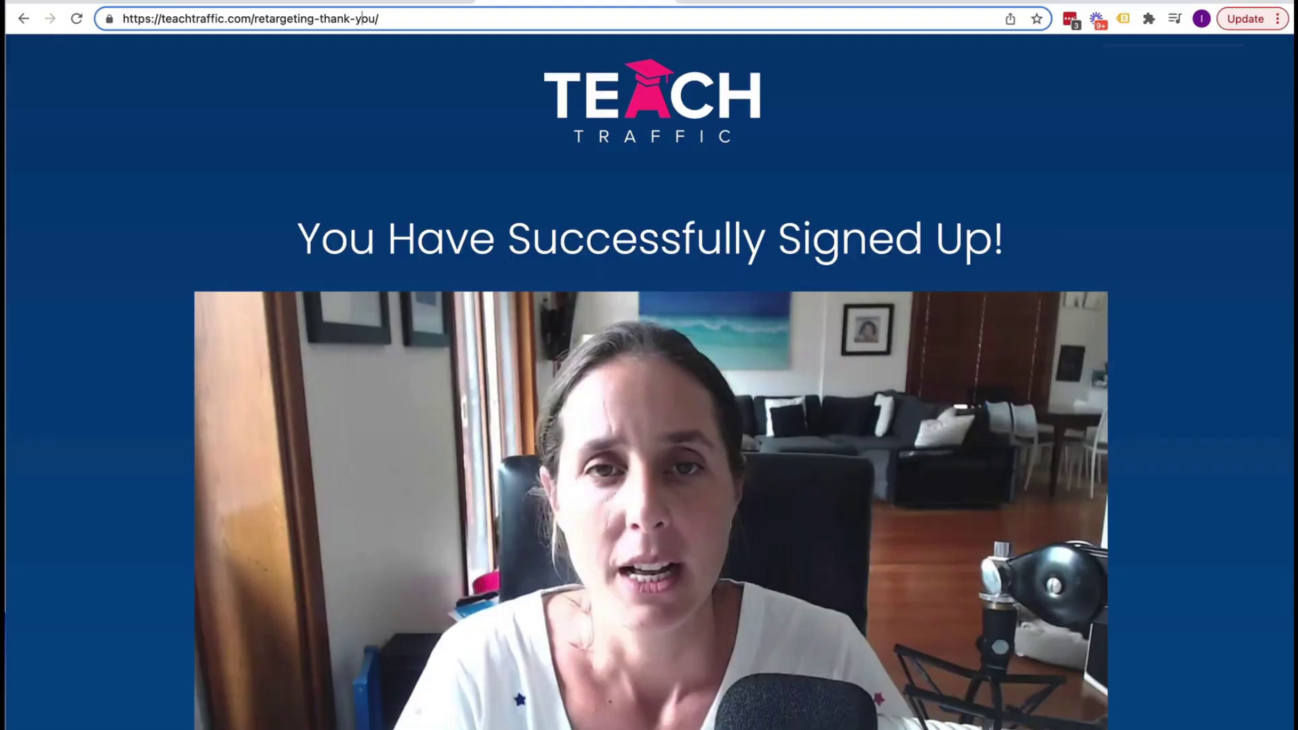
pyautogui.click(183, 3)
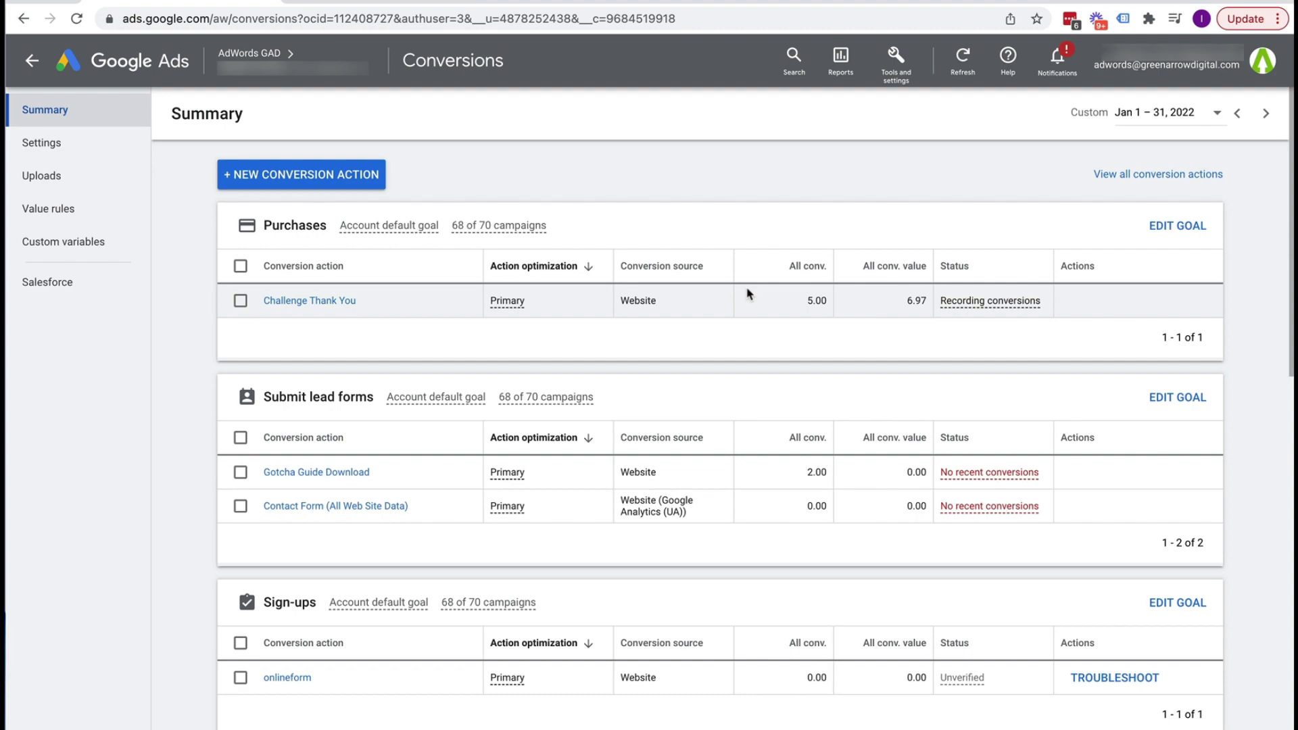
# - Go to Conversions under Tools and settings and start a new conversion action
pyautogui.click(572, 3)
pyautogui.click(230, 6)
pyautogui.click(897, 73)
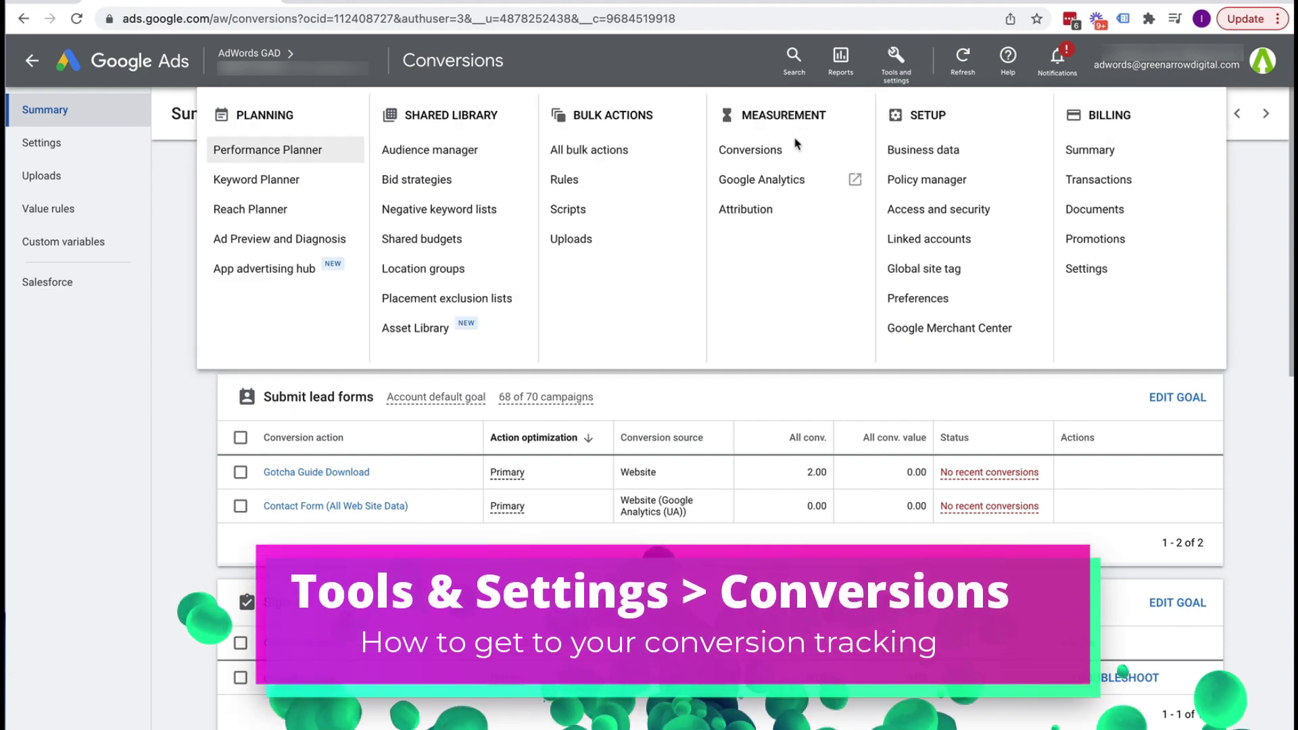
pyautogui.click(784, 149)
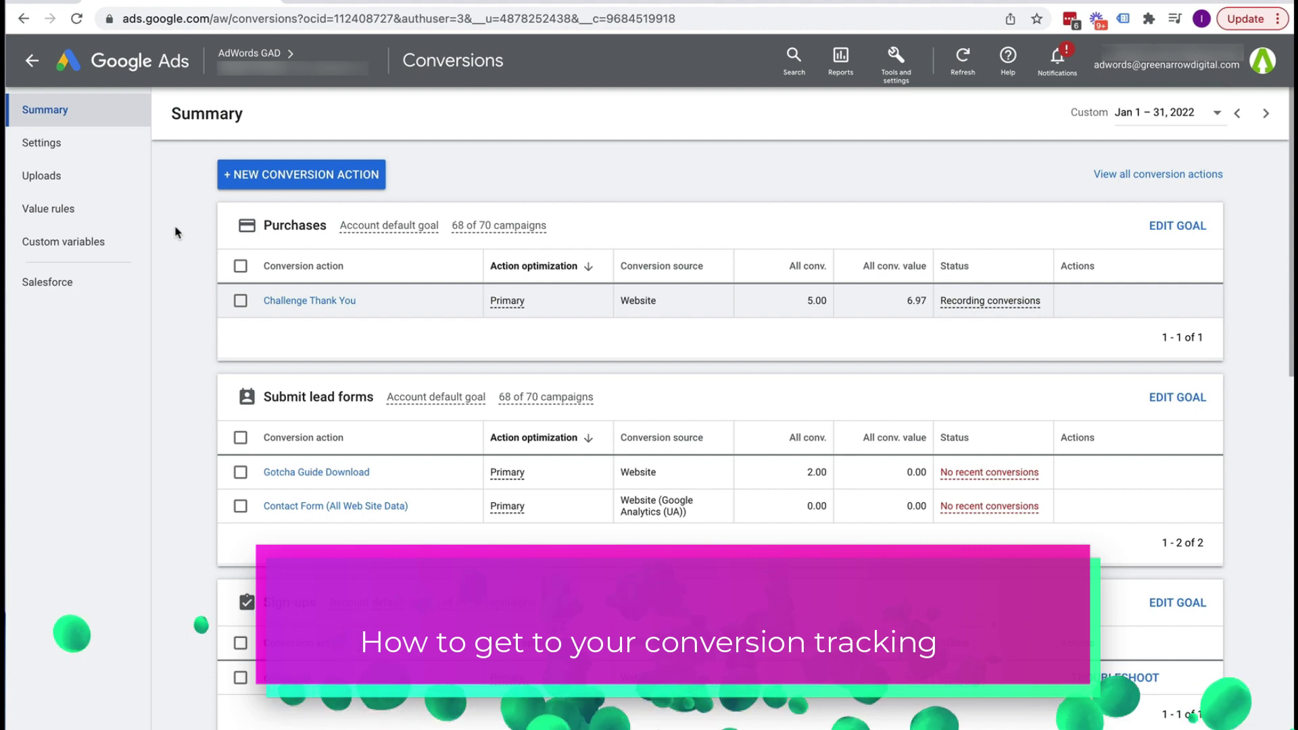
pyautogui.click(1152, 177)
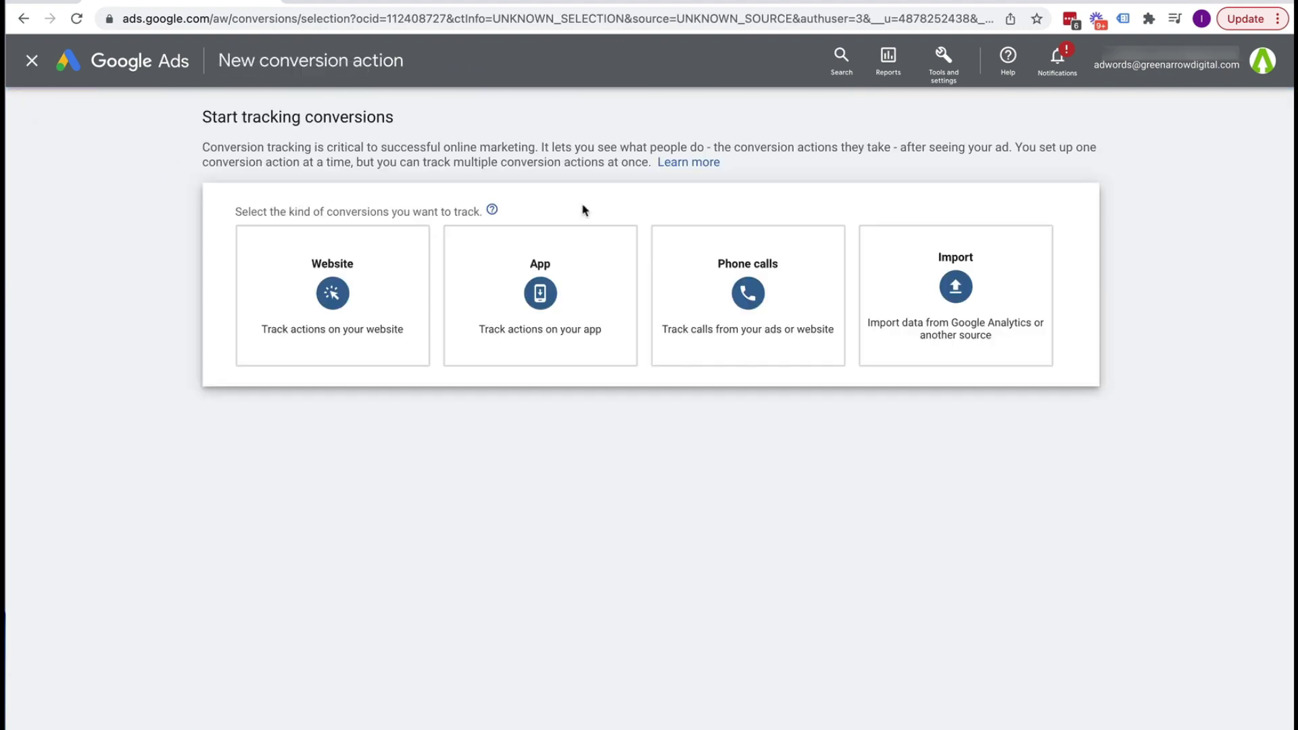
# - Choose Website as the conversion type and click into the website domain field
pyautogui.moveTo(333, 255)
pyautogui.click(379, 4)
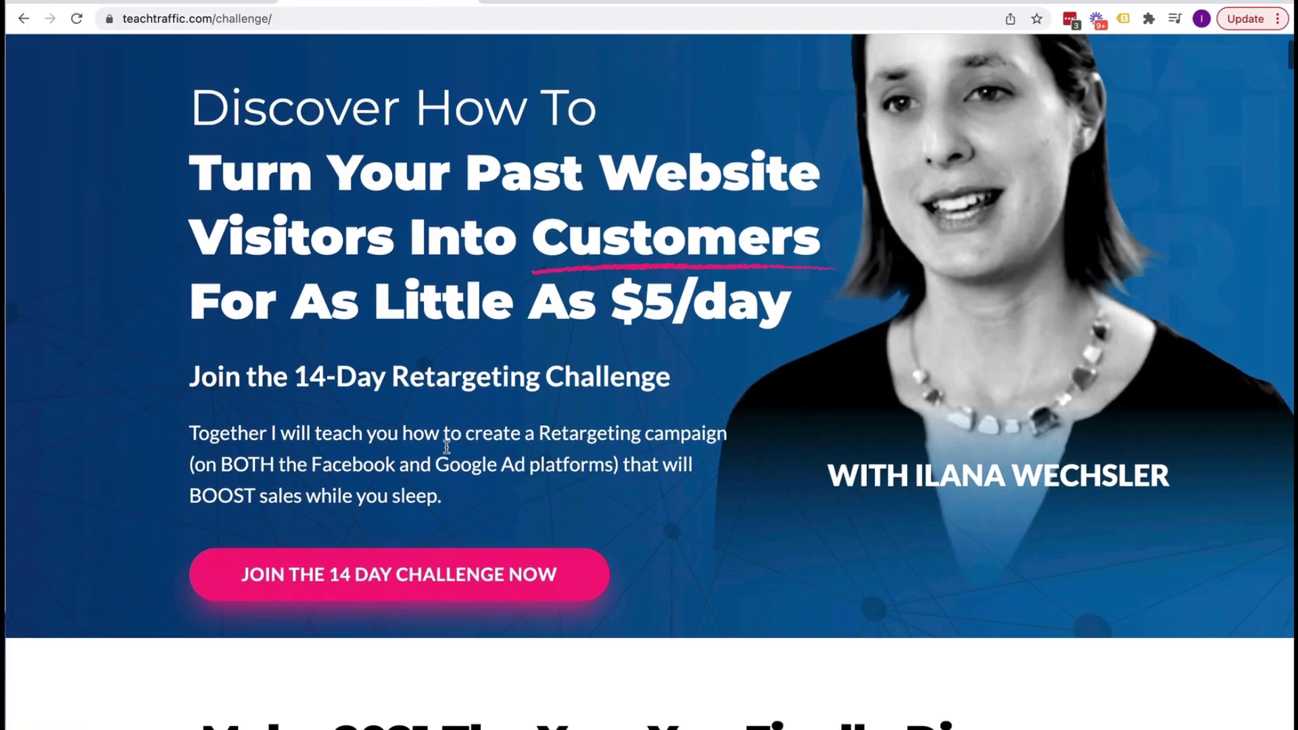
pyautogui.scroll(-1, 419, 514)
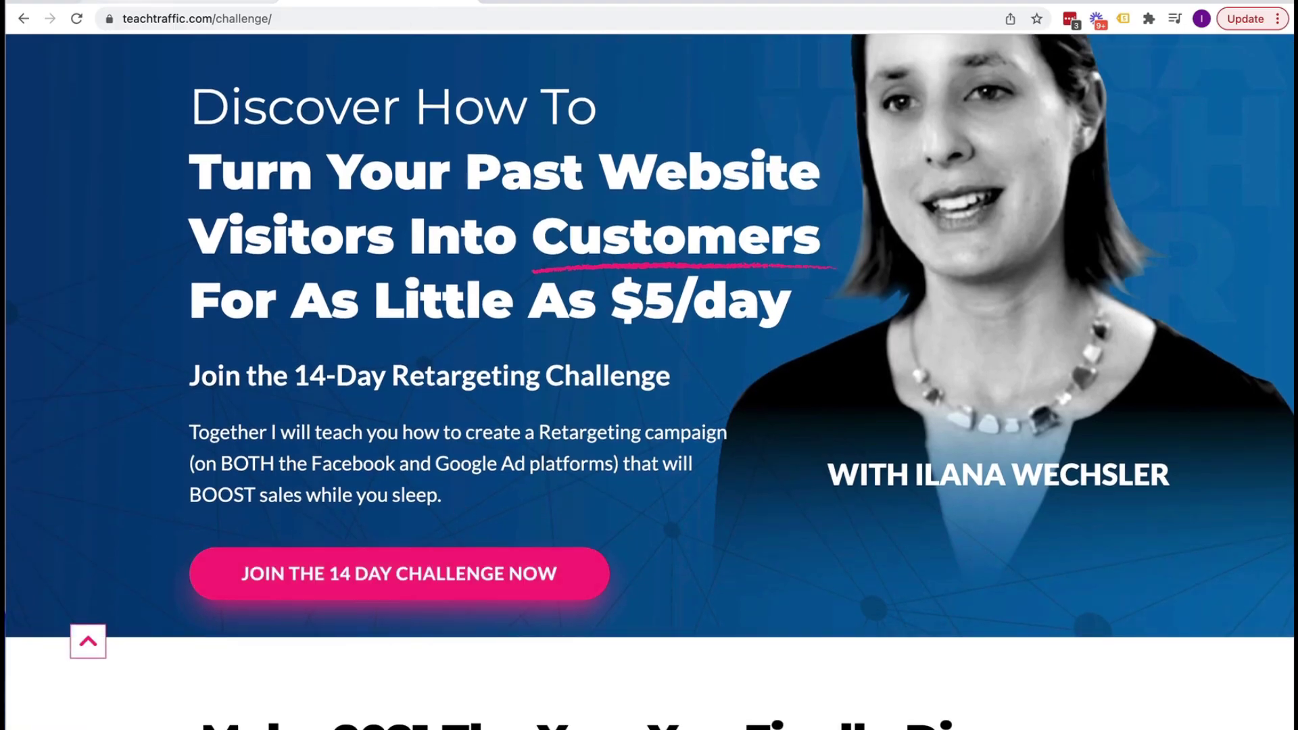
pyautogui.click(181, 2)
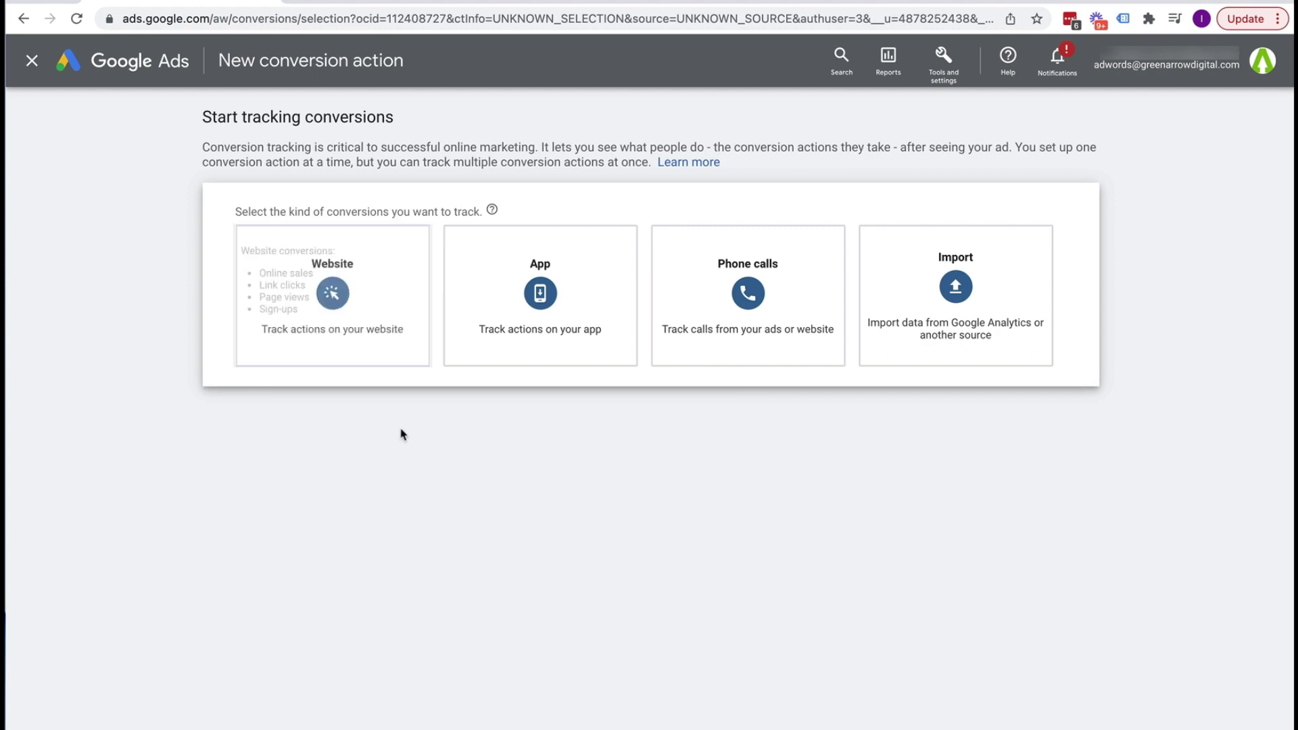
pyautogui.moveTo(512, 339)
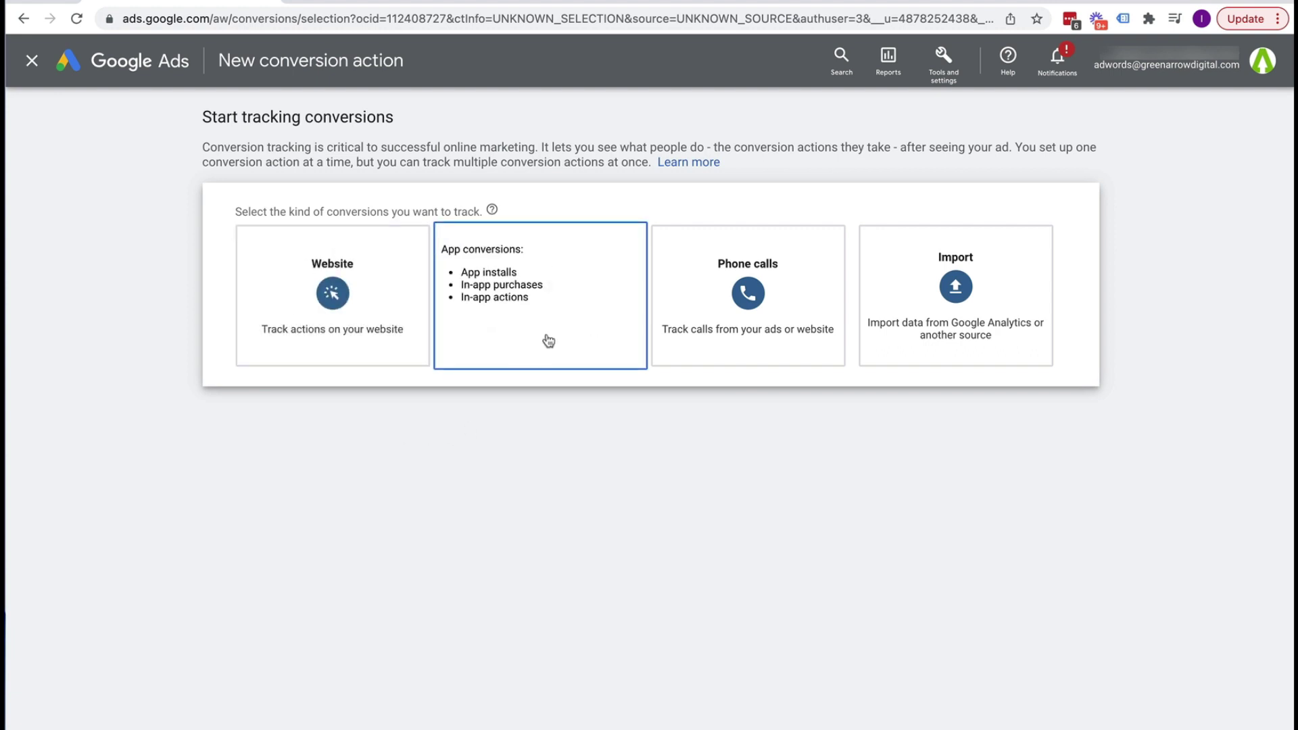
pyautogui.moveTo(710, 345)
pyautogui.moveTo(872, 336)
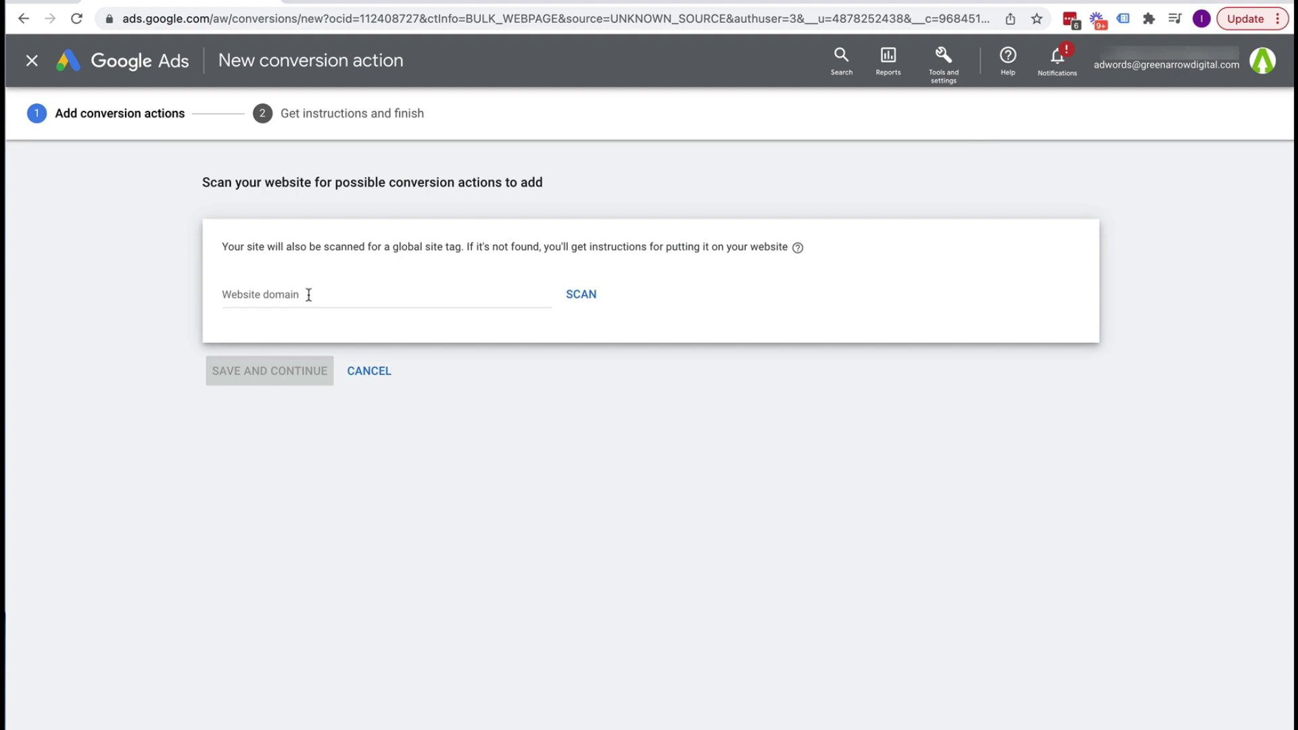
pyautogui.click(304, 295)
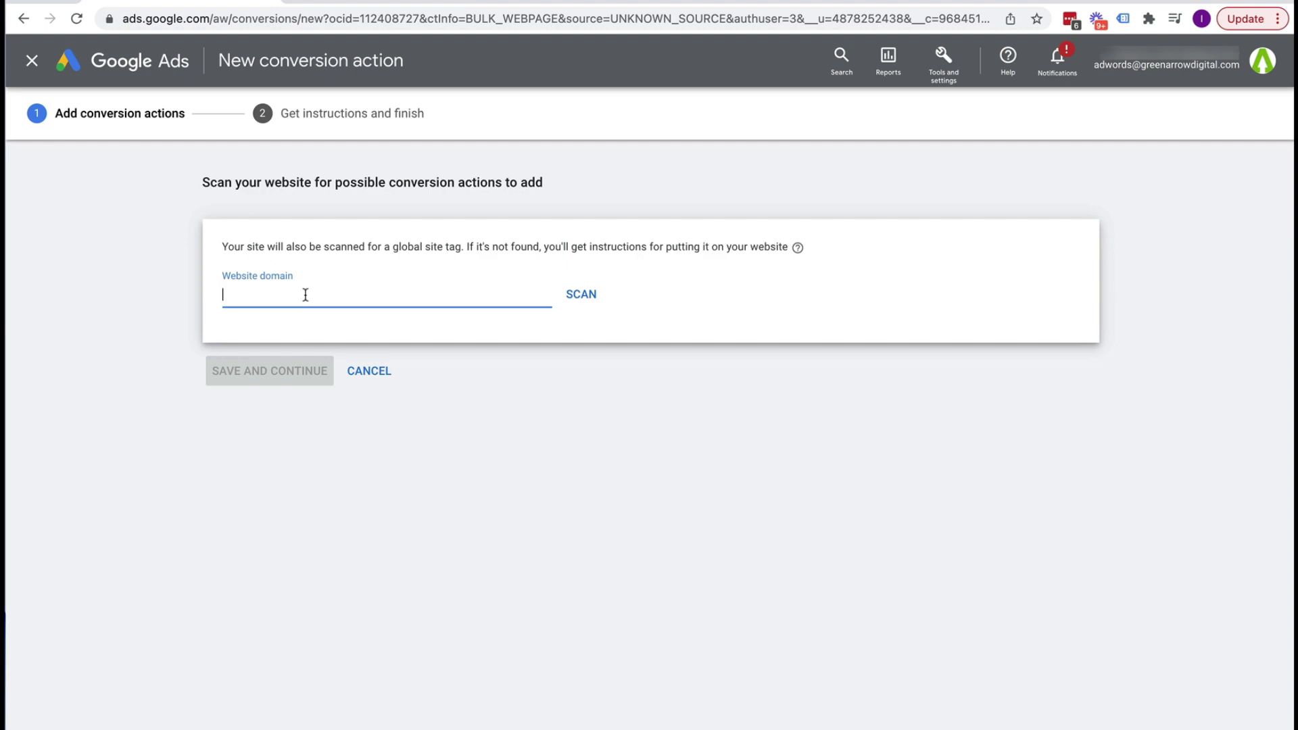
# - Run a Tag Assistant check on the challenge page, close it, and return to the conversion setup
pyautogui.click(402, 2)
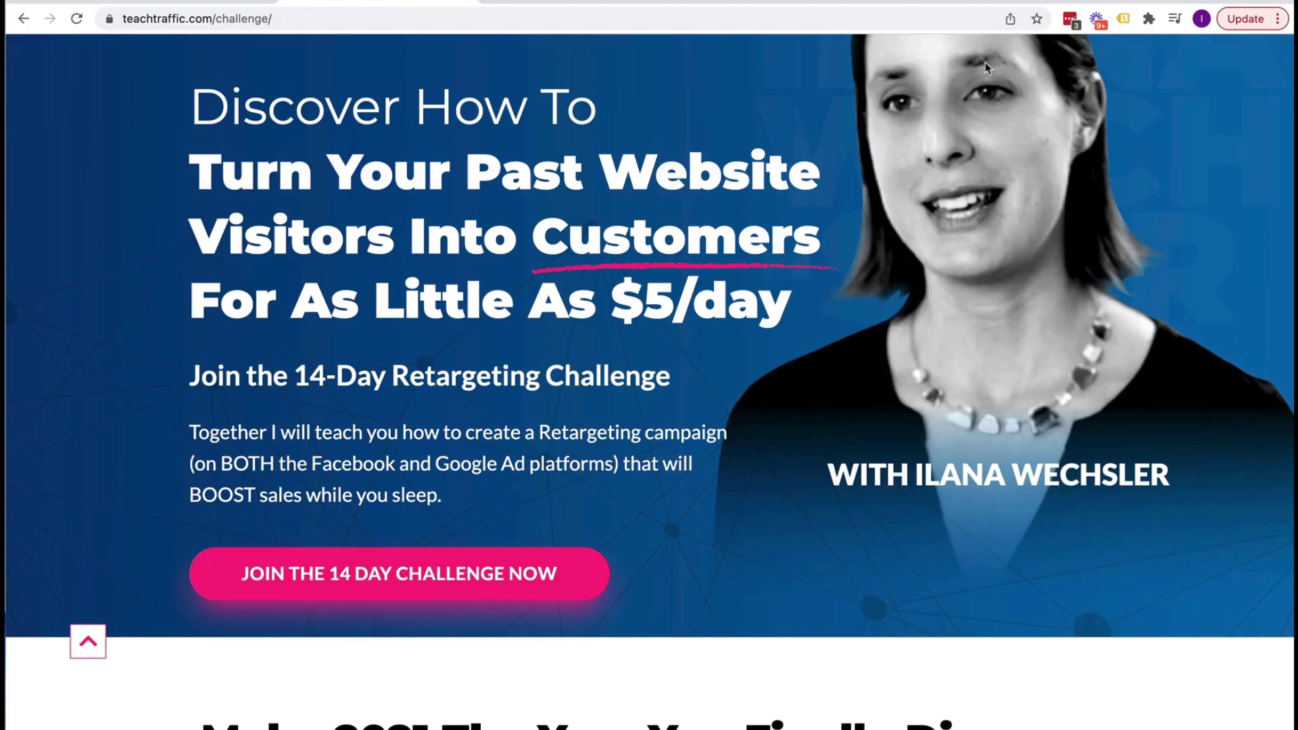
pyautogui.click(1123, 18)
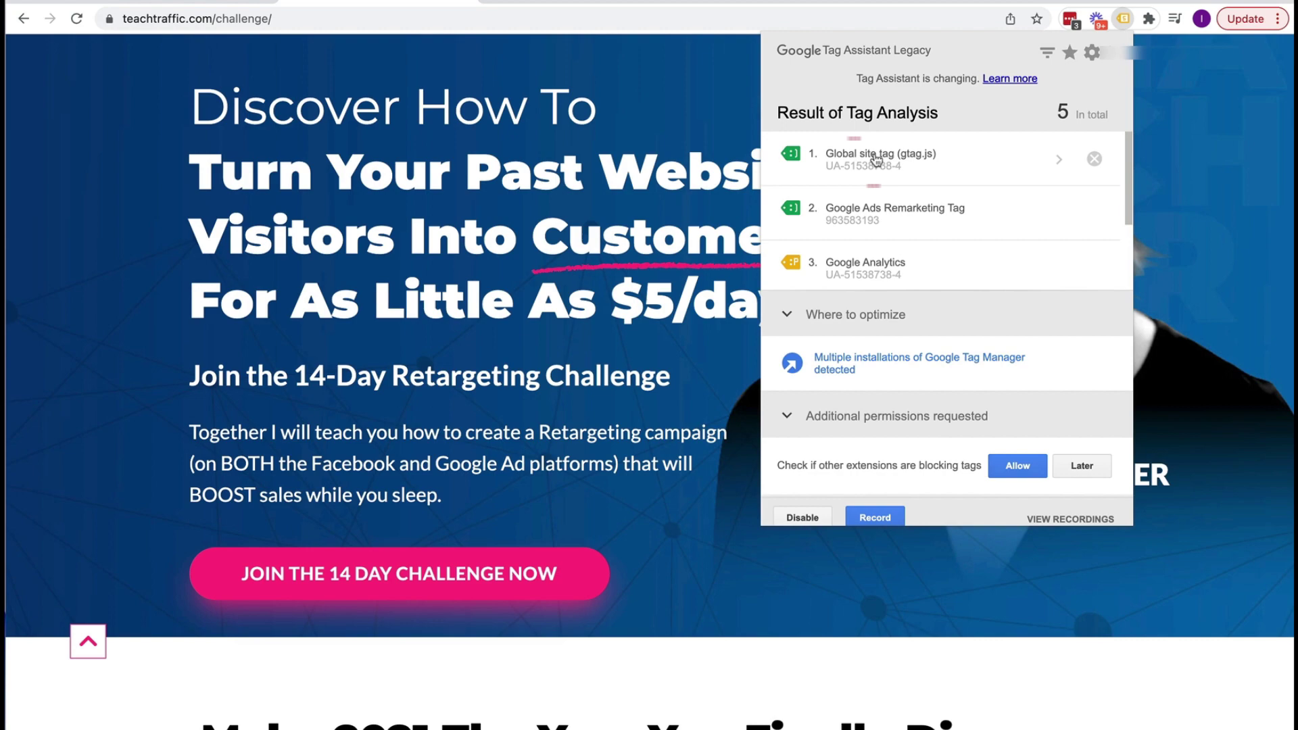
pyautogui.click(1114, 24)
pyautogui.click(209, 2)
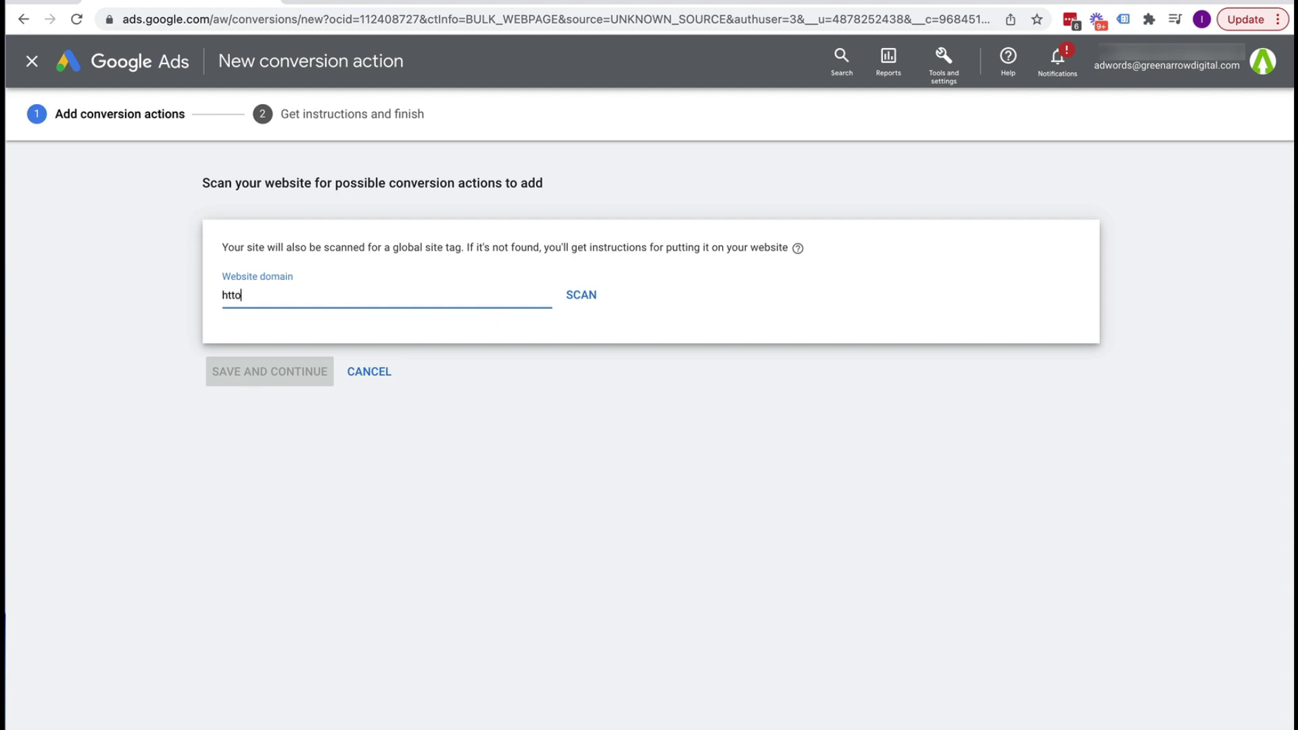
# - Scan the website domain teachtraffic.com for possible conversion actions
pyautogui.write('//')
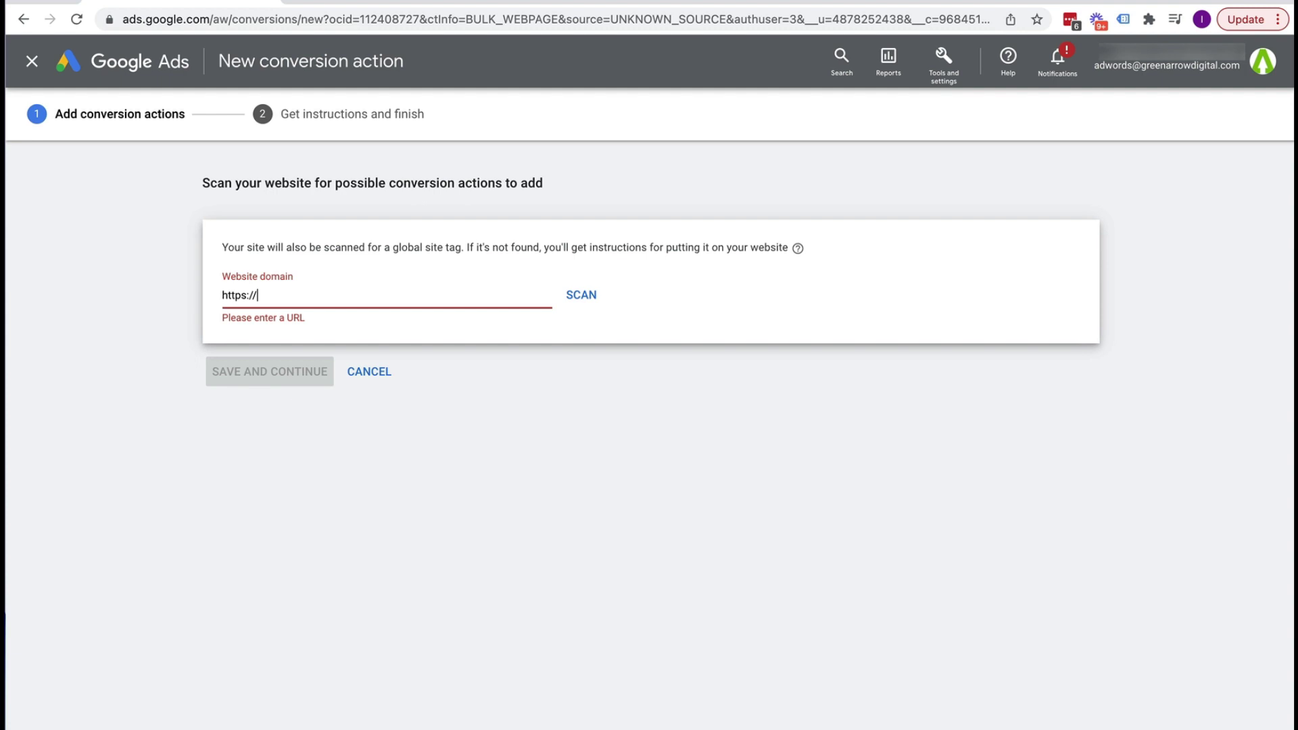
pyautogui.write('www.teachtraf')
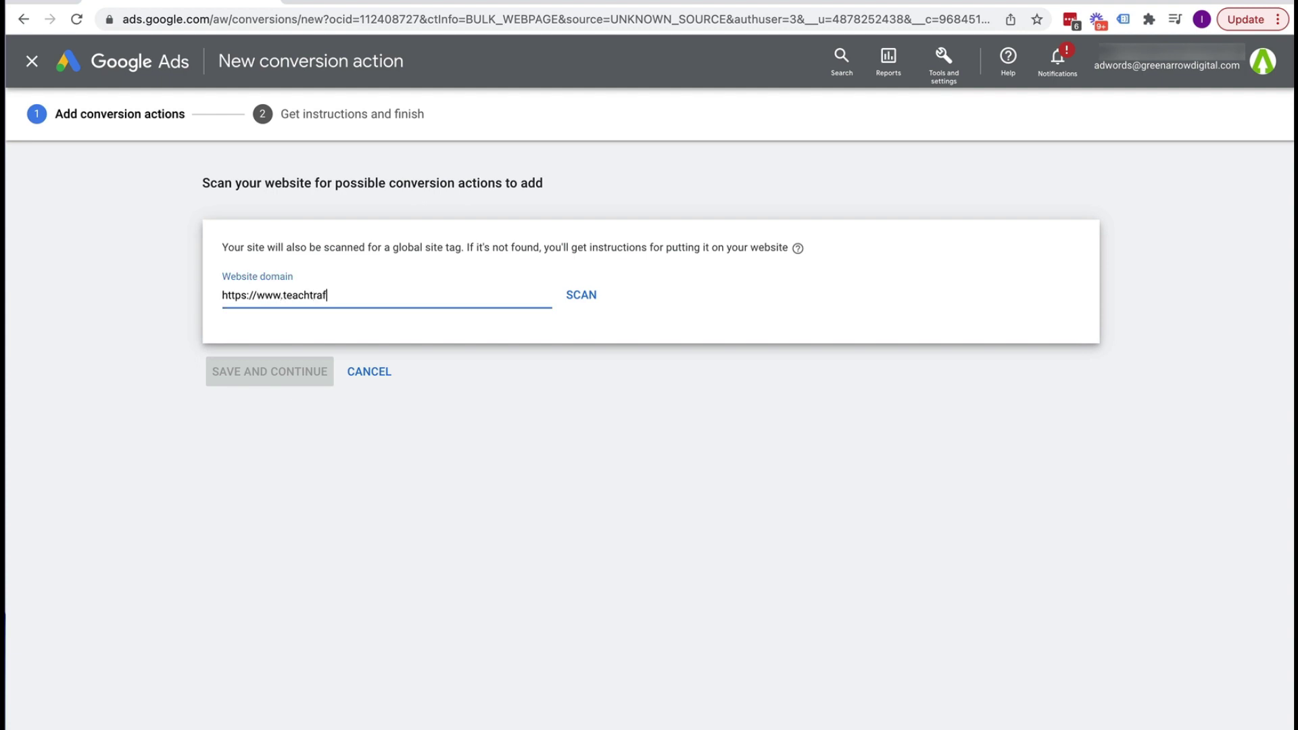
pyautogui.write('fic.com')
pyautogui.click(589, 294)
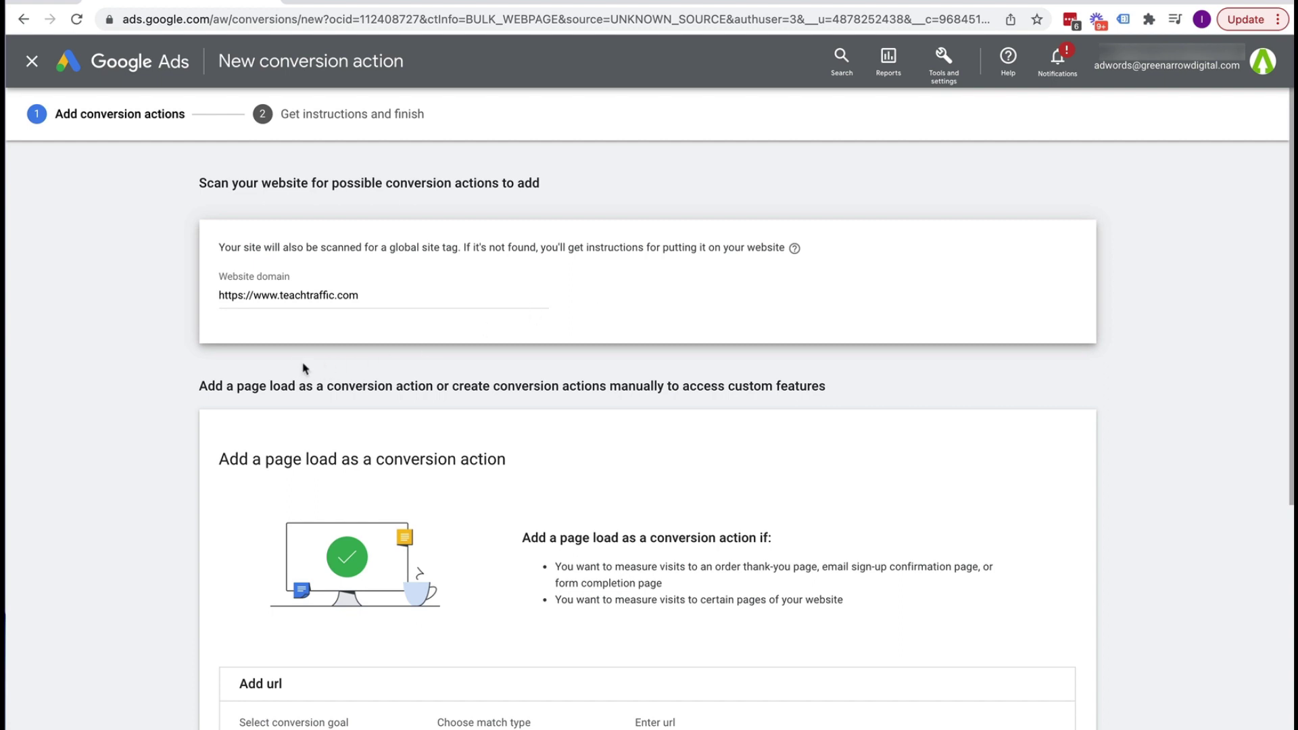
pyautogui.scroll(-2, 305, 368)
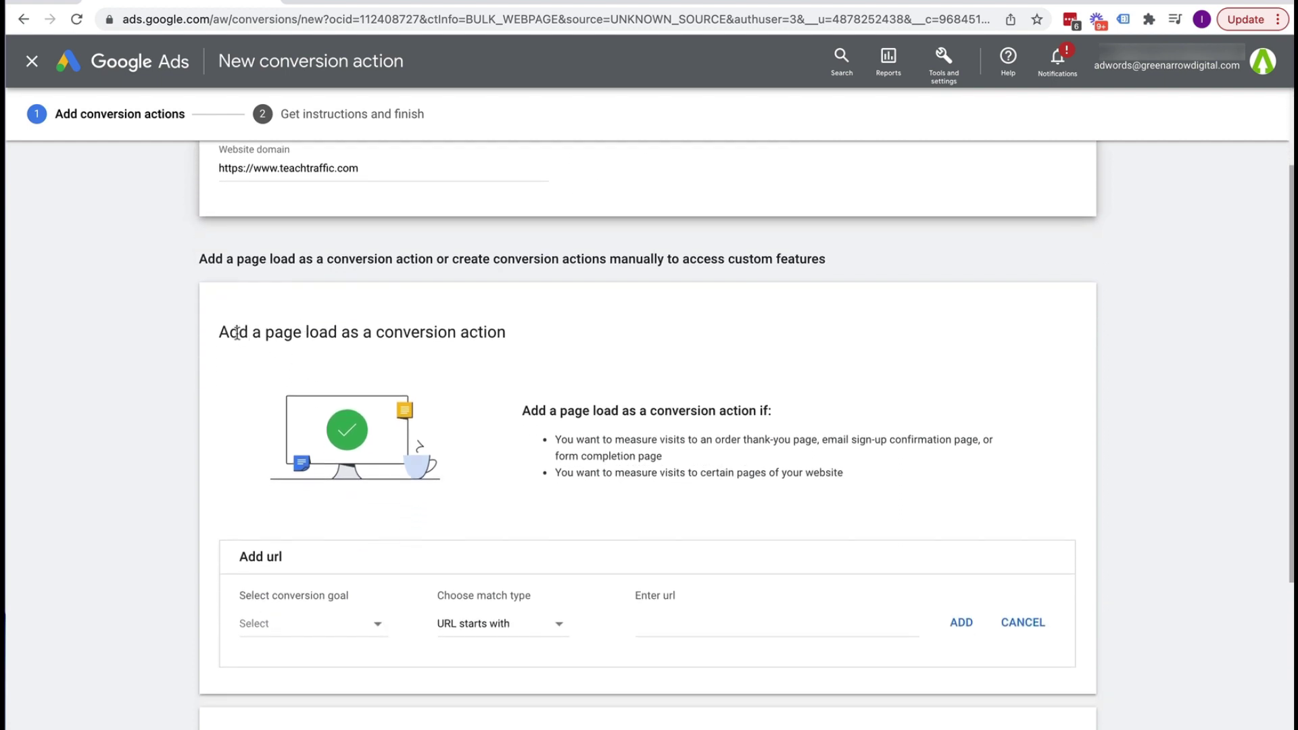
pyautogui.moveTo(220, 332); pyautogui.dragTo(458, 332)
pyautogui.click(454, 332)
pyautogui.scroll(1, 454, 333)
pyautogui.scroll(-5, 452, 338)
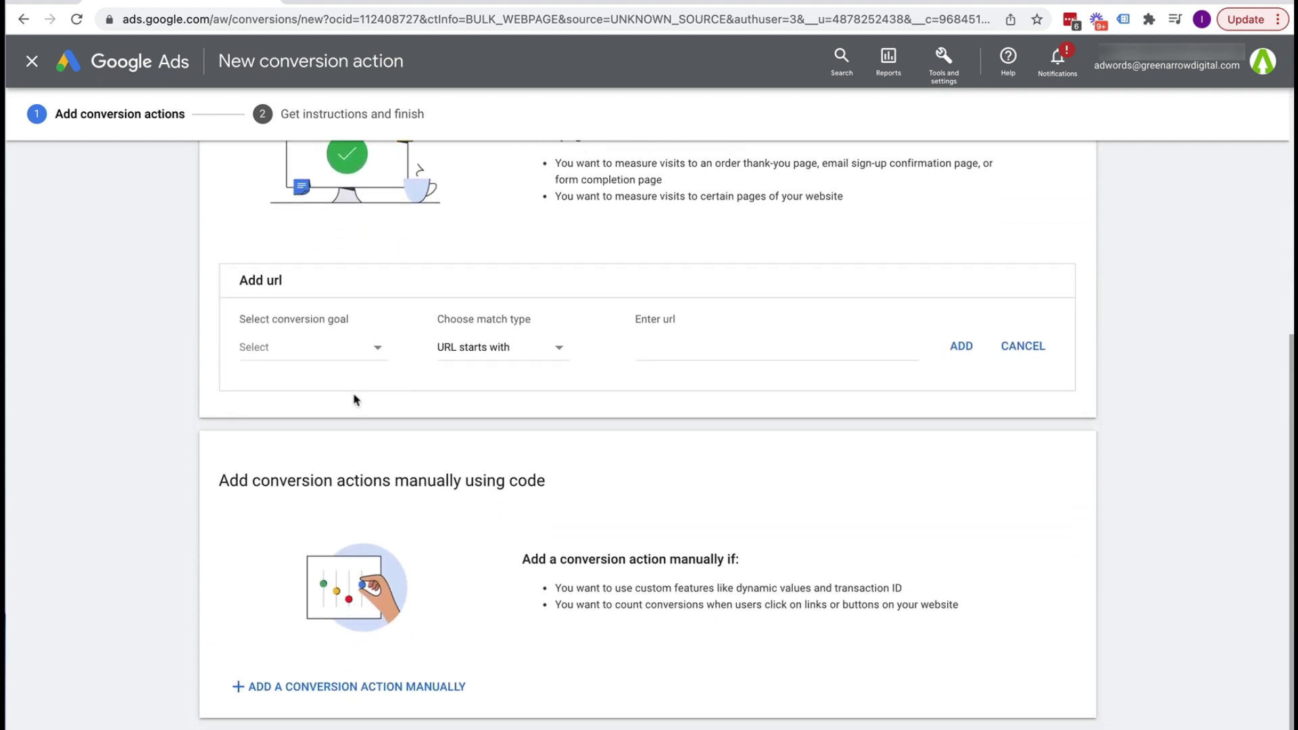
pyautogui.moveTo(203, 416); pyautogui.dragTo(661, 596)
pyautogui.click(613, 493)
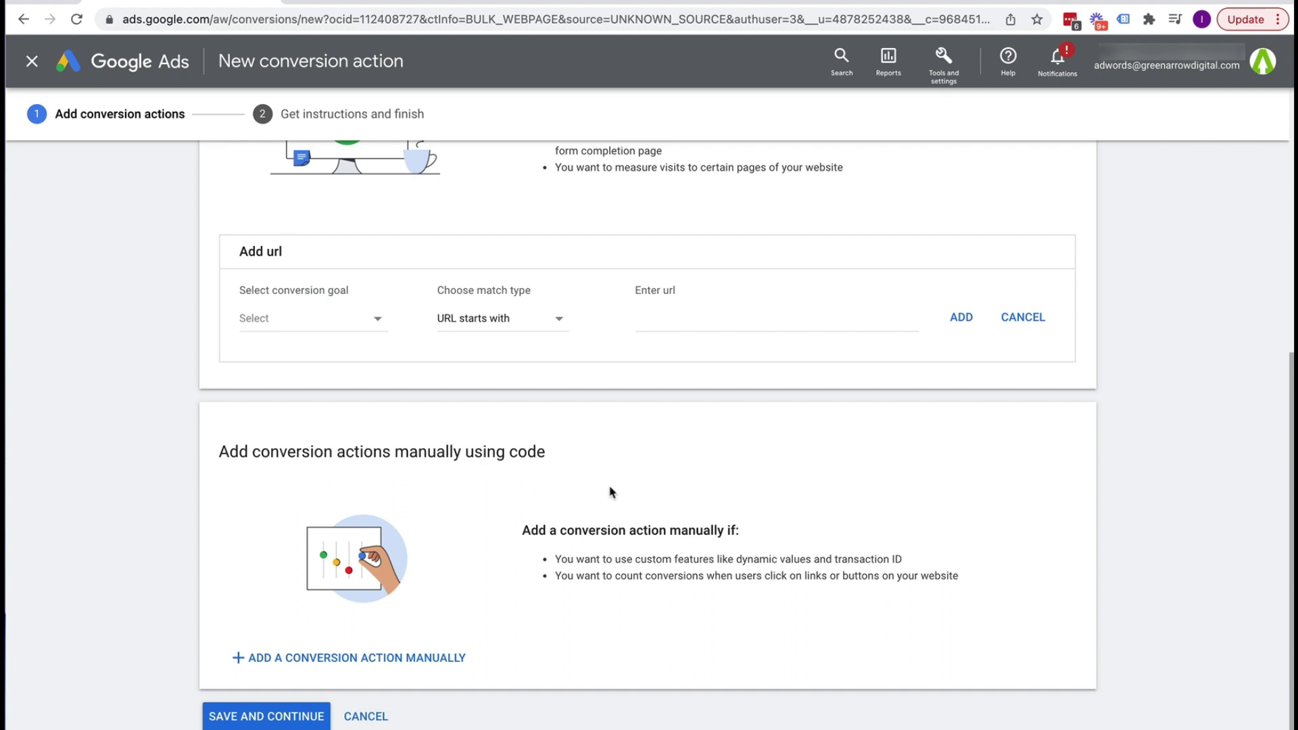
pyautogui.scroll(1, 574, 452)
pyautogui.scroll(2, 573, 452)
pyautogui.scroll(-1, 574, 452)
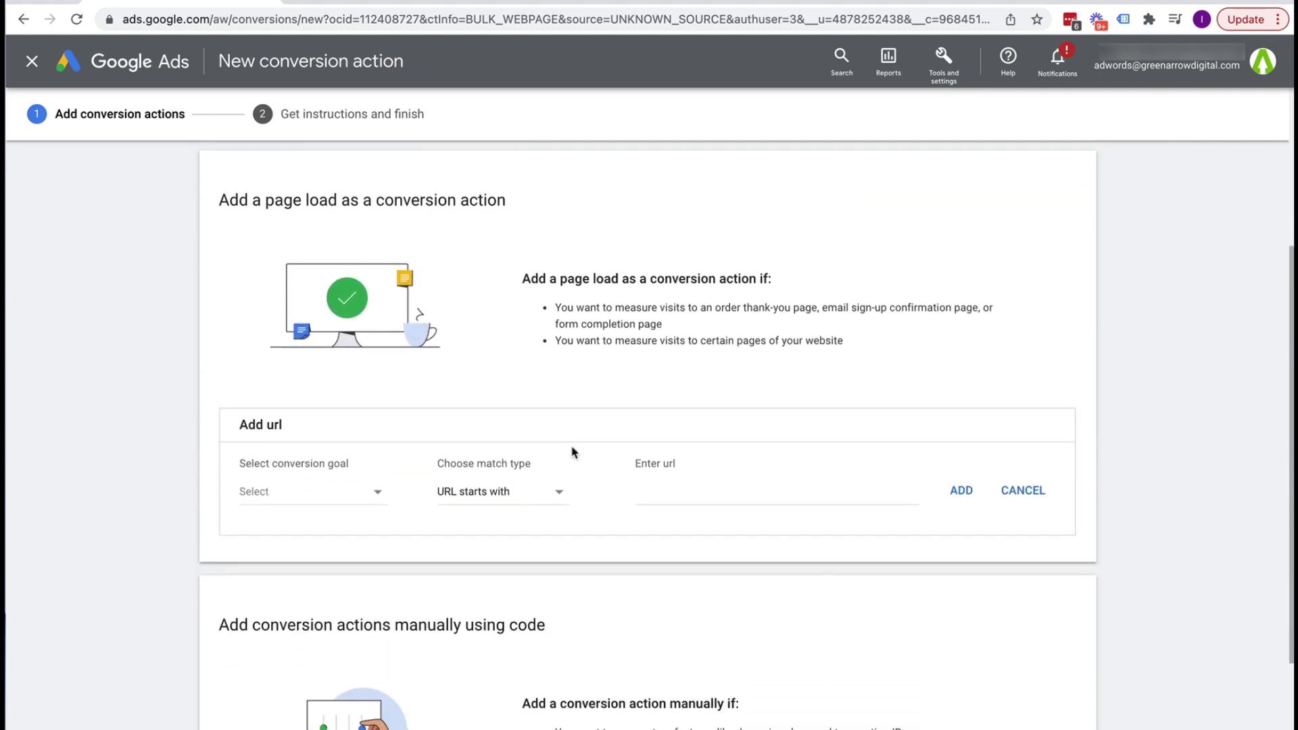
pyautogui.scroll(1, 568, 390)
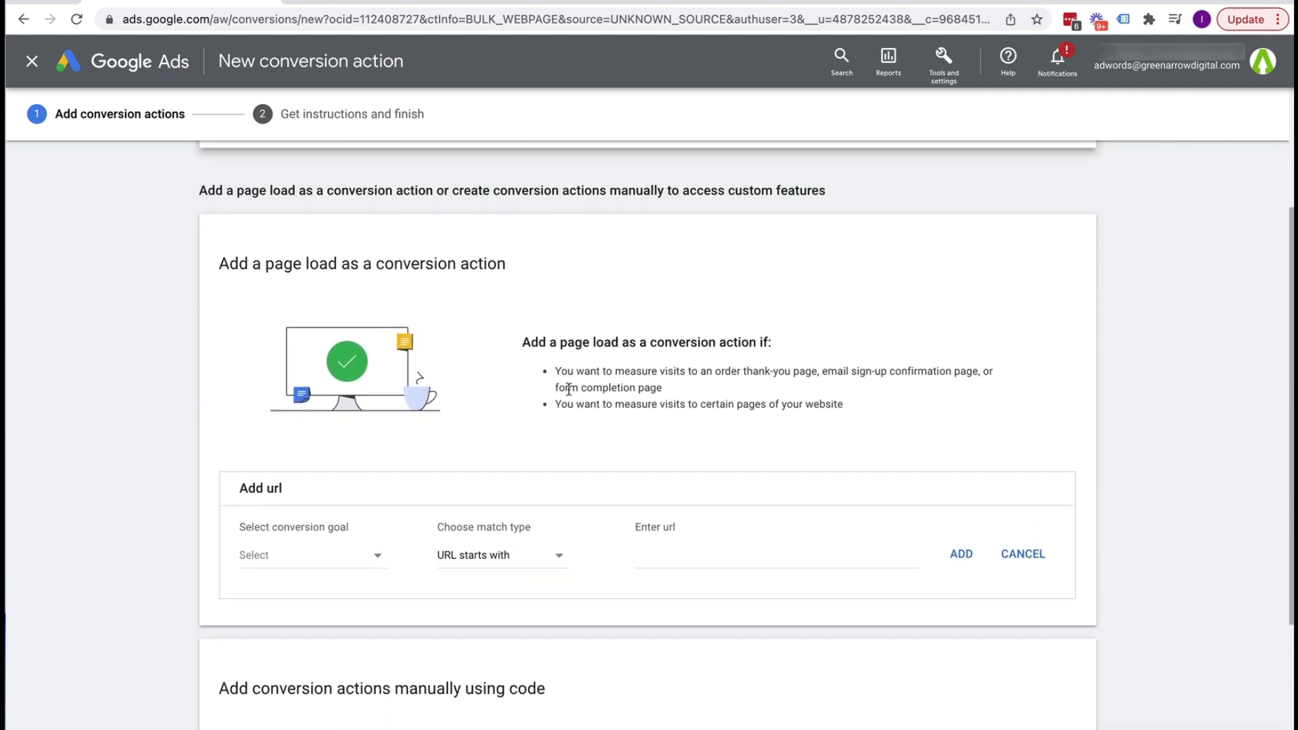
pyautogui.scroll(-2, 553, 340)
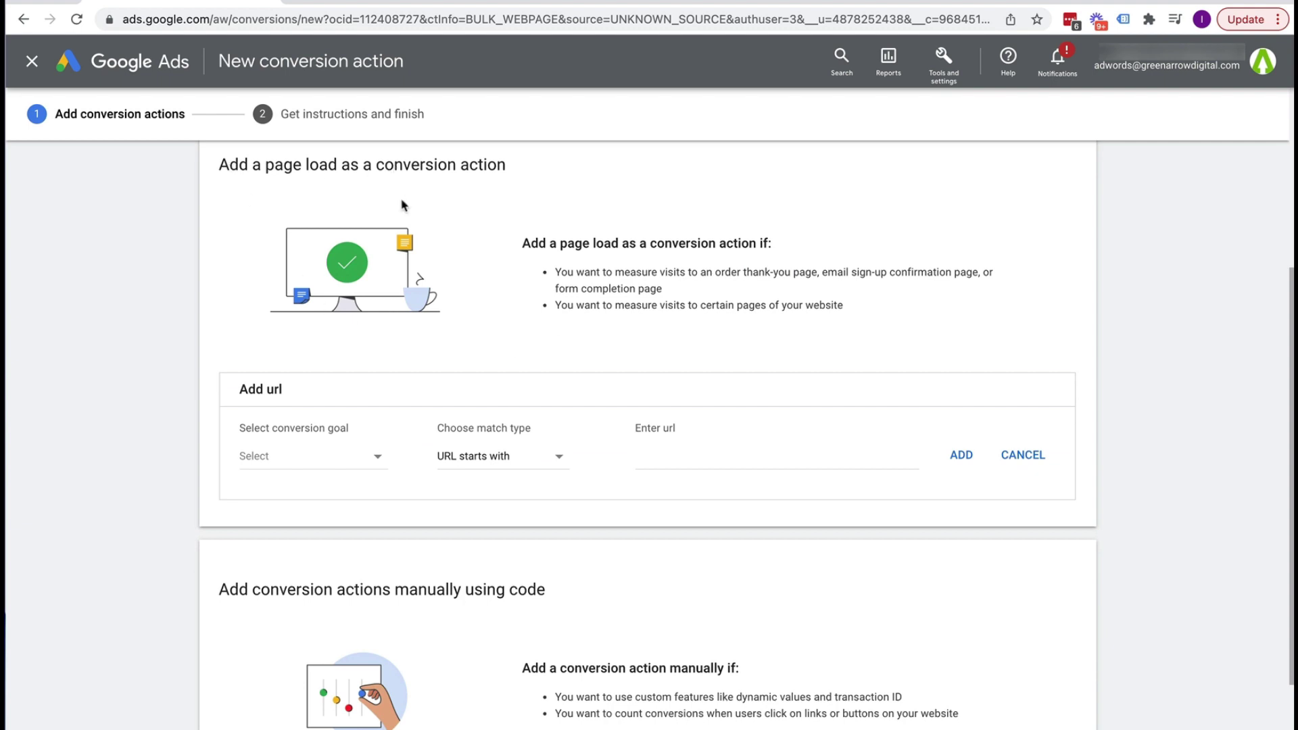
# - Add a Purchase page-load rule for URLs containing /retargeting-thank-you and open its settings
pyautogui.click(291, 460)
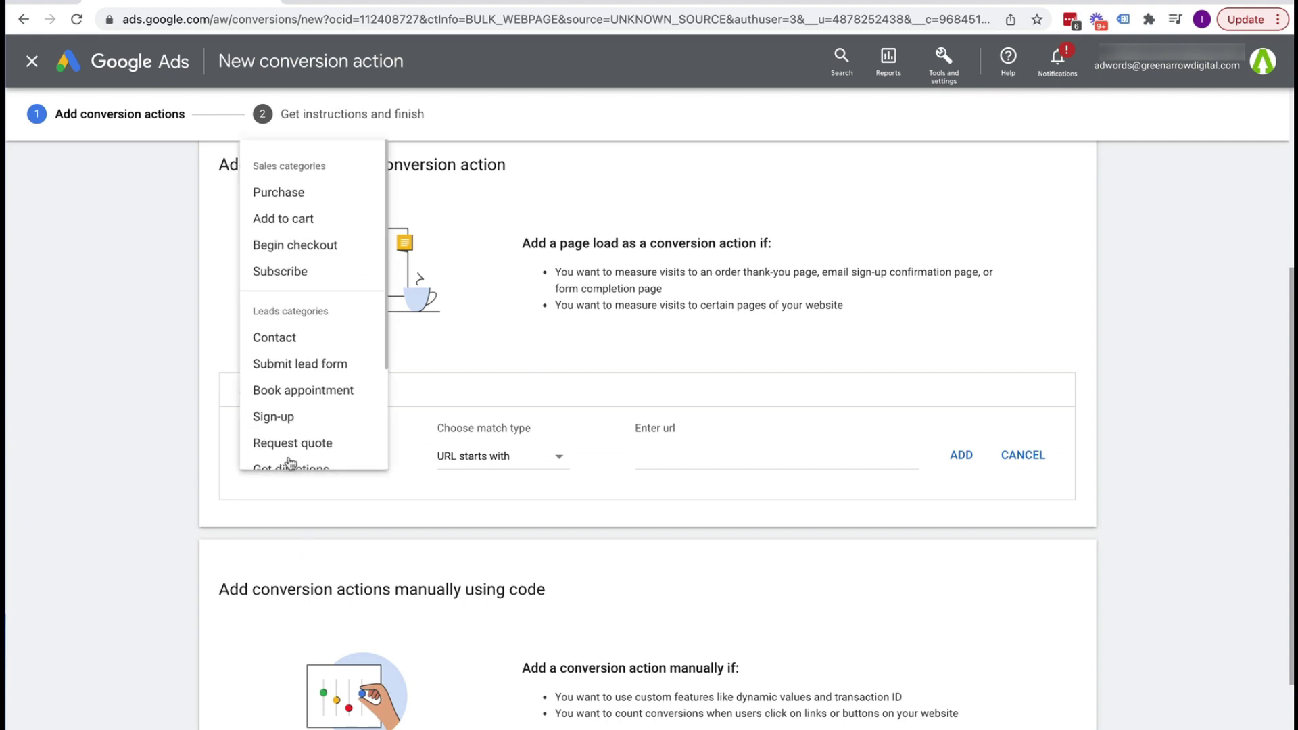
pyautogui.click(311, 192)
pyautogui.scroll(-1, 465, 438)
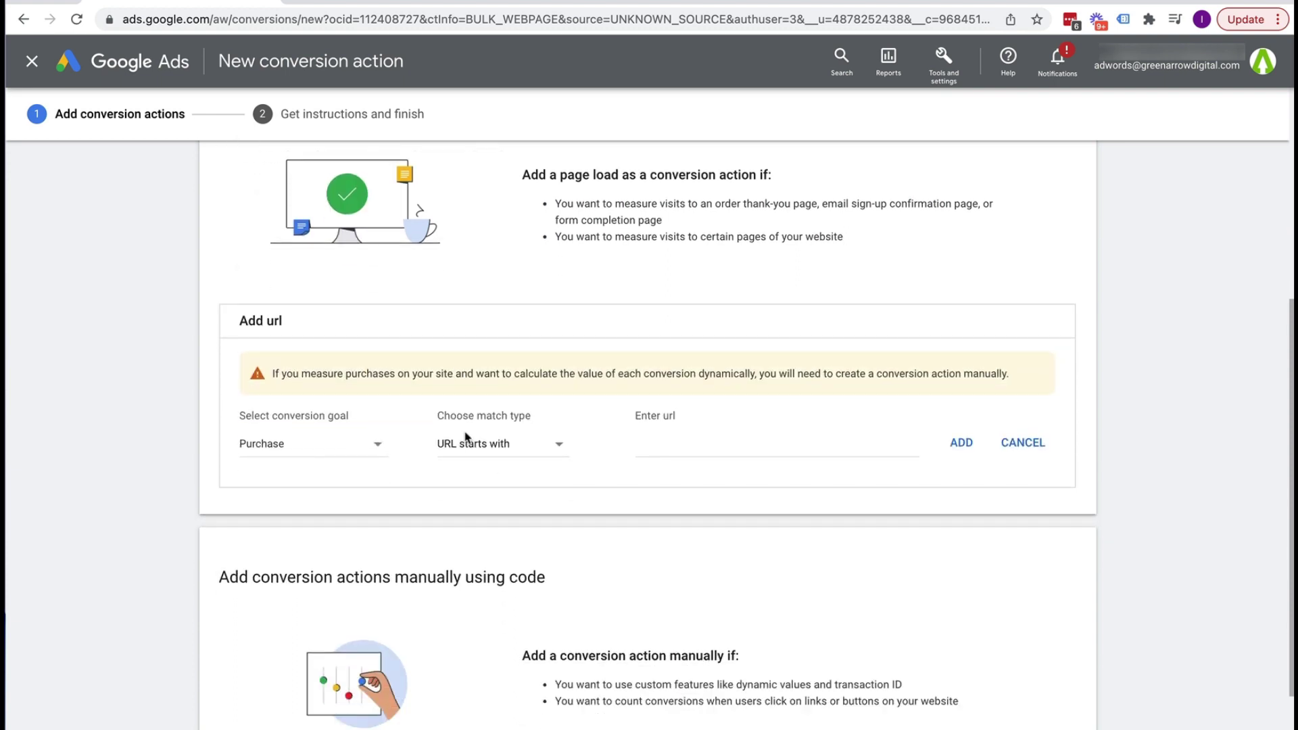
pyautogui.click(493, 449)
pyautogui.click(485, 493)
pyautogui.click(576, 4)
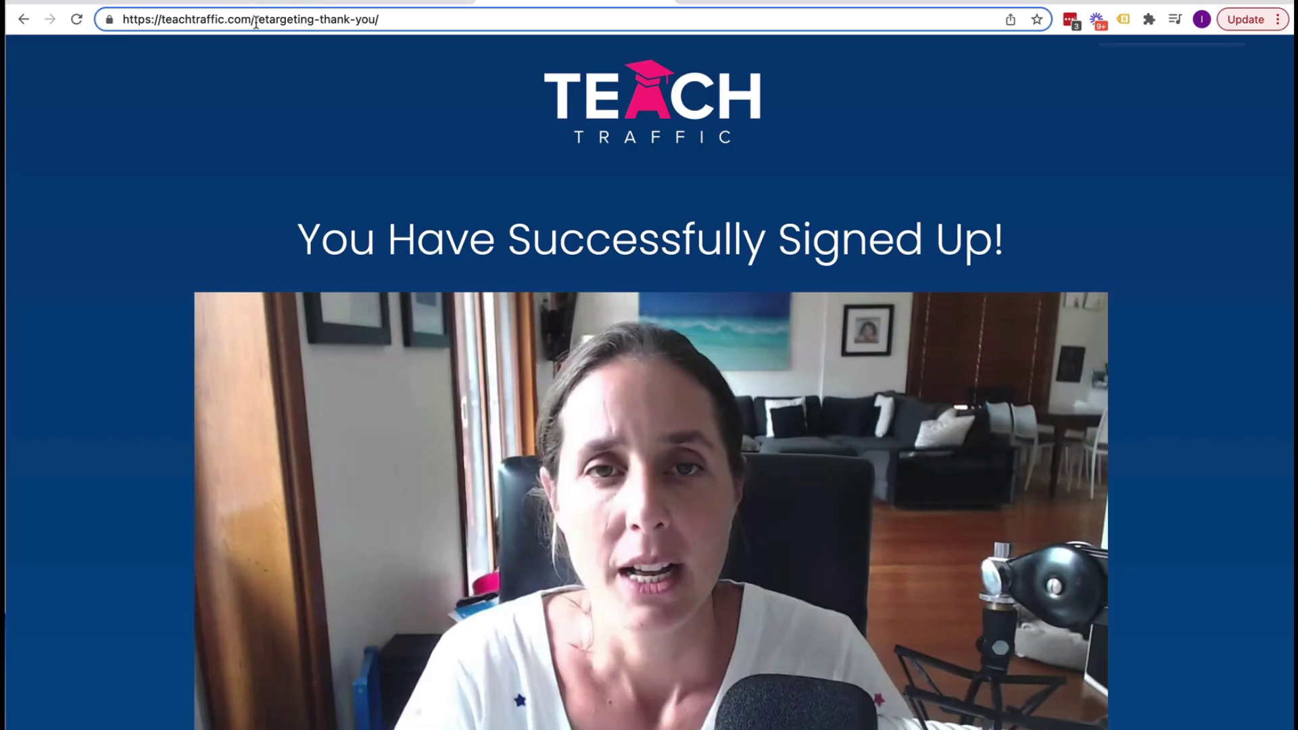
pyautogui.moveTo(252, 20); pyautogui.dragTo(374, 20)
pyautogui.hotkey('ctrl', 'c')
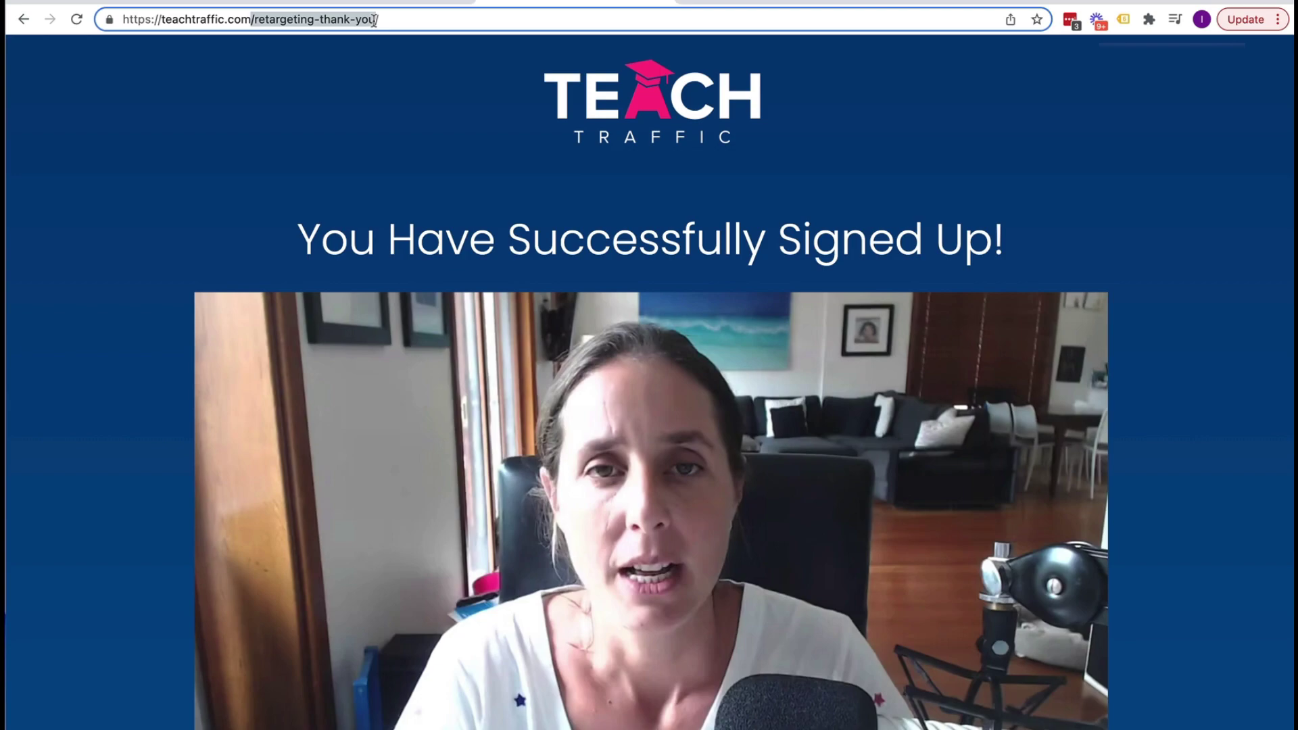
pyautogui.click(180, 5)
pyautogui.click(688, 436)
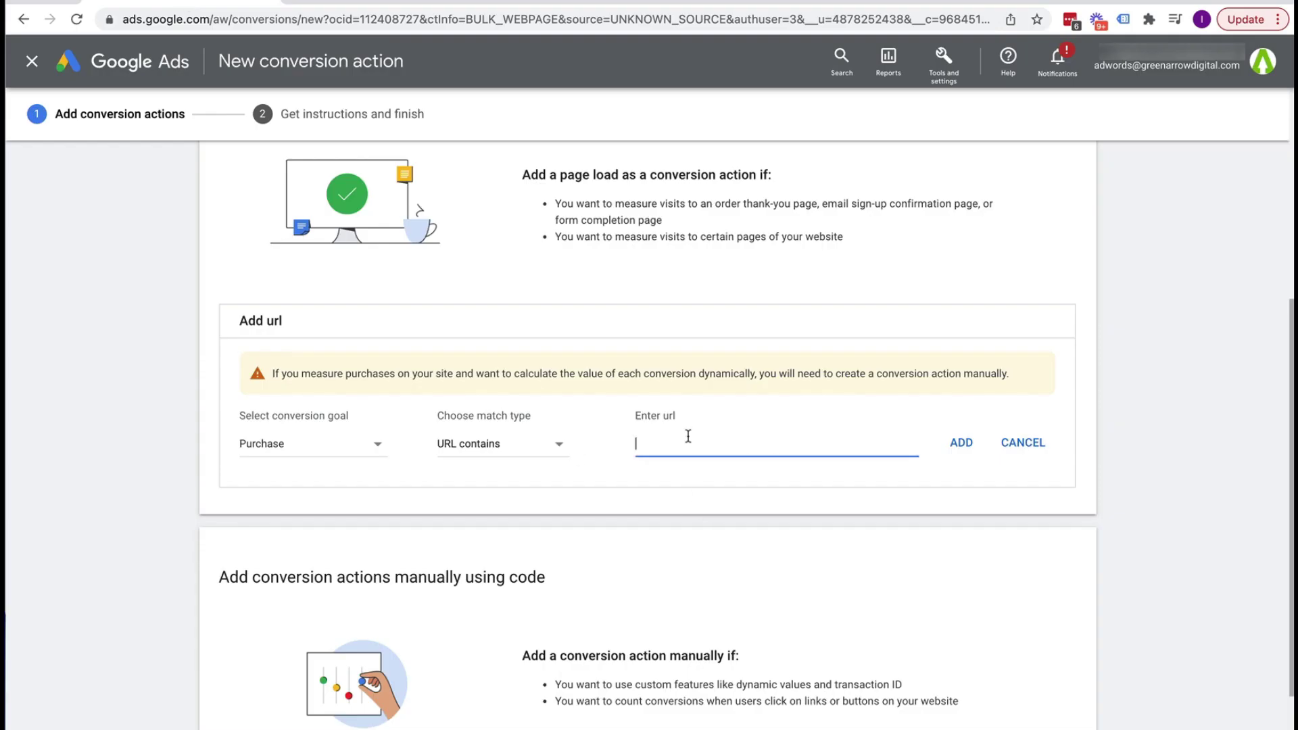
pyautogui.hotkey('ctrl', 'v')
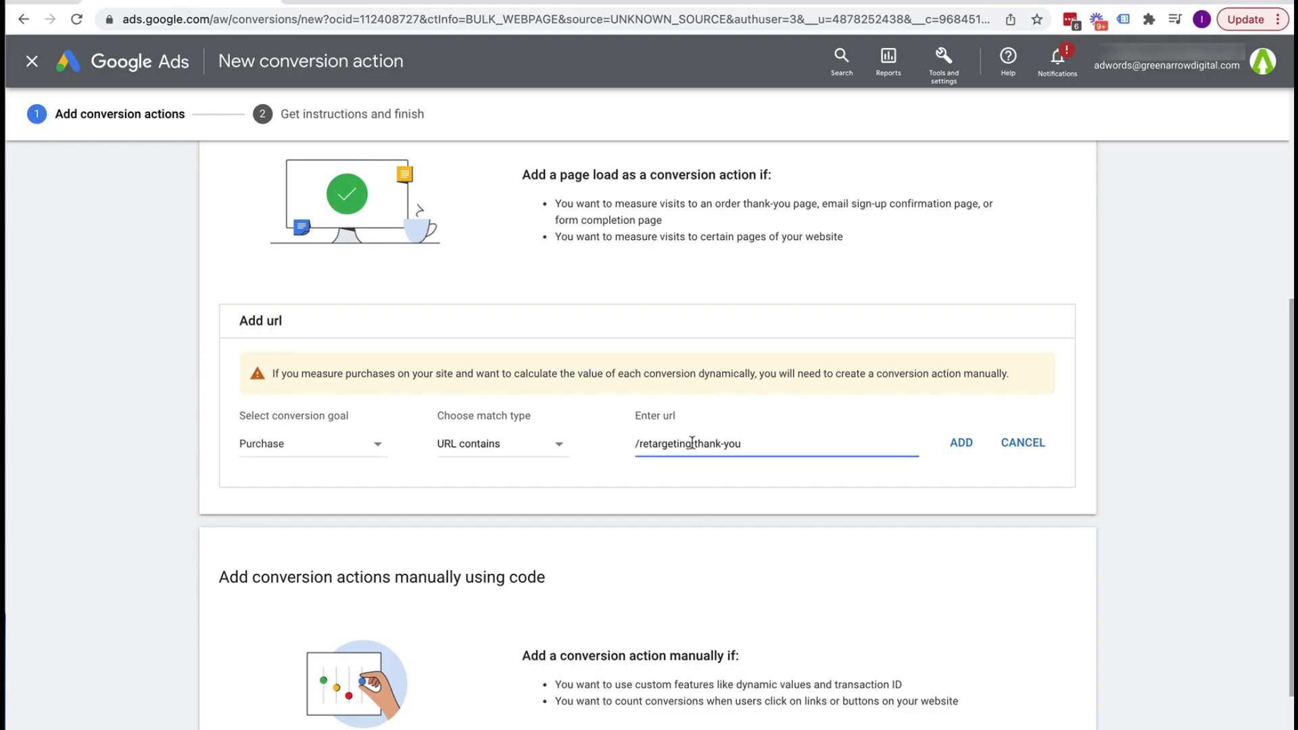
pyautogui.click(960, 443)
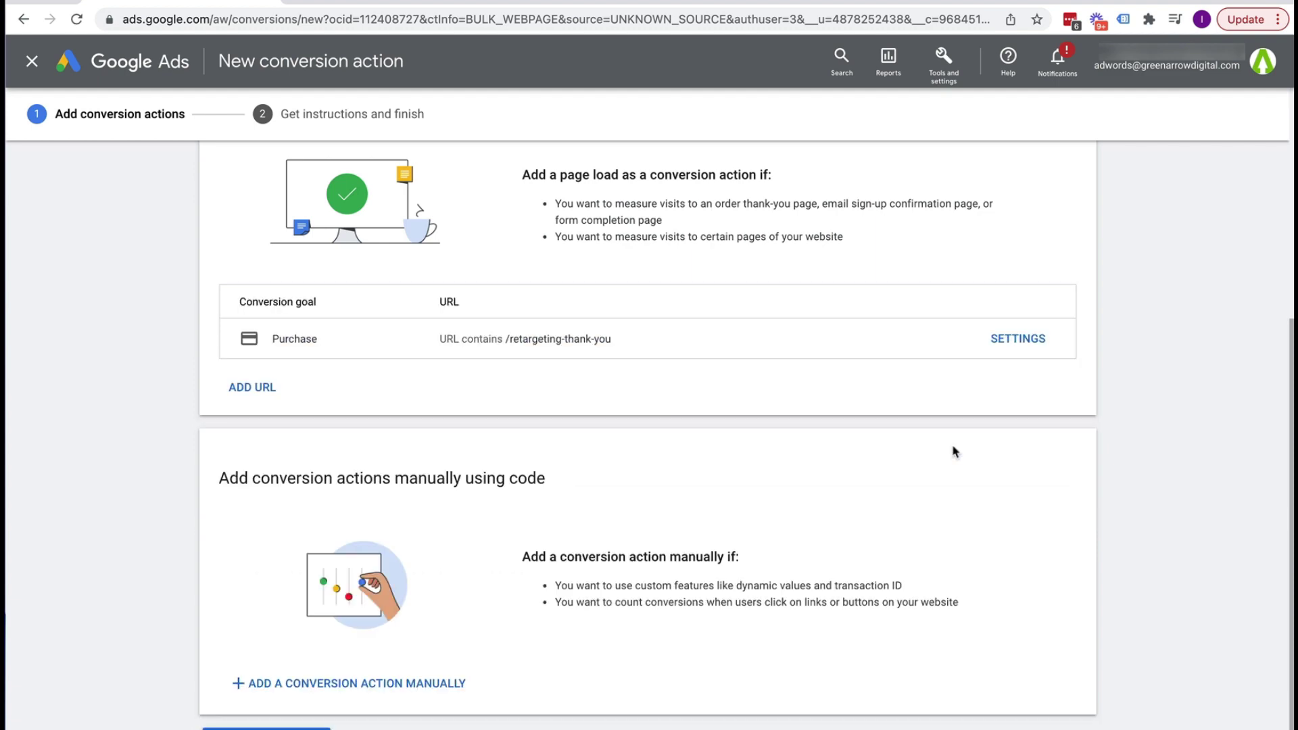
pyautogui.click(1018, 340)
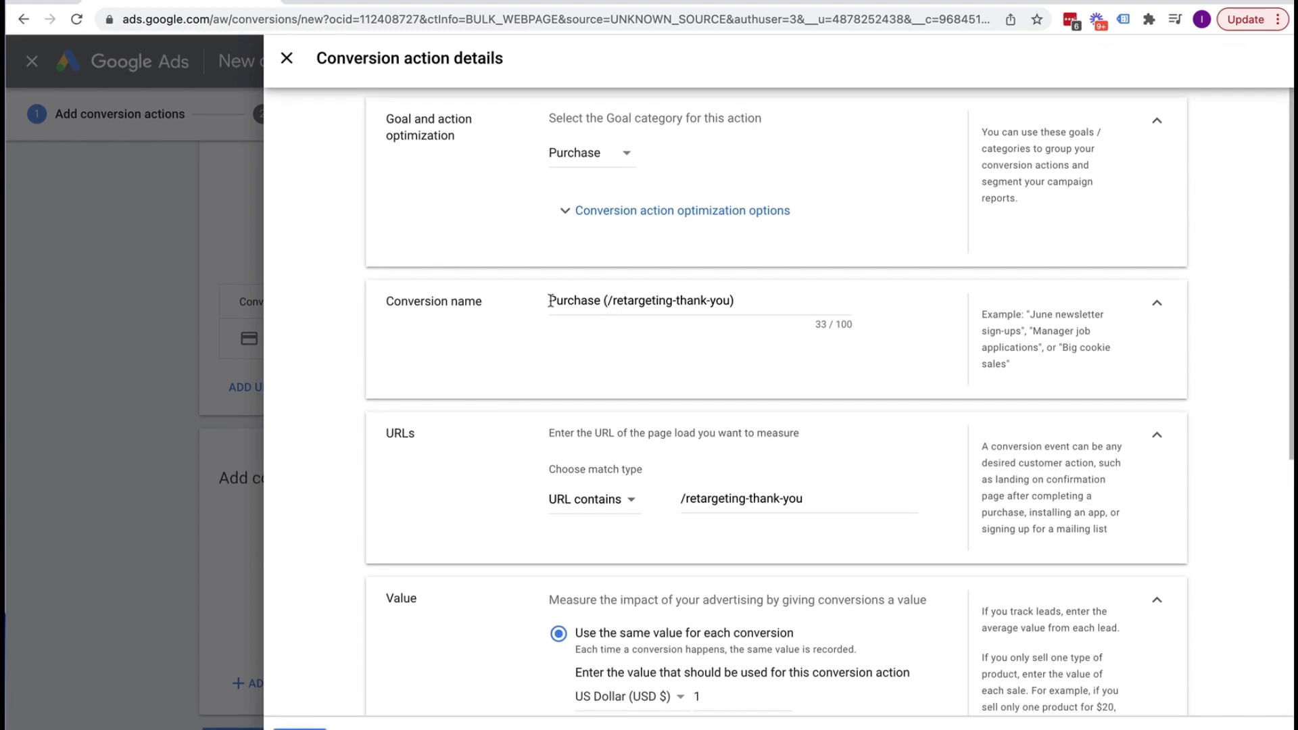
# - Rename the conversion to 'Challenge Purchase' and keep URL contains as the match type
pyautogui.moveTo(552, 300); pyautogui.dragTo(762, 302)
pyautogui.write('Challl')
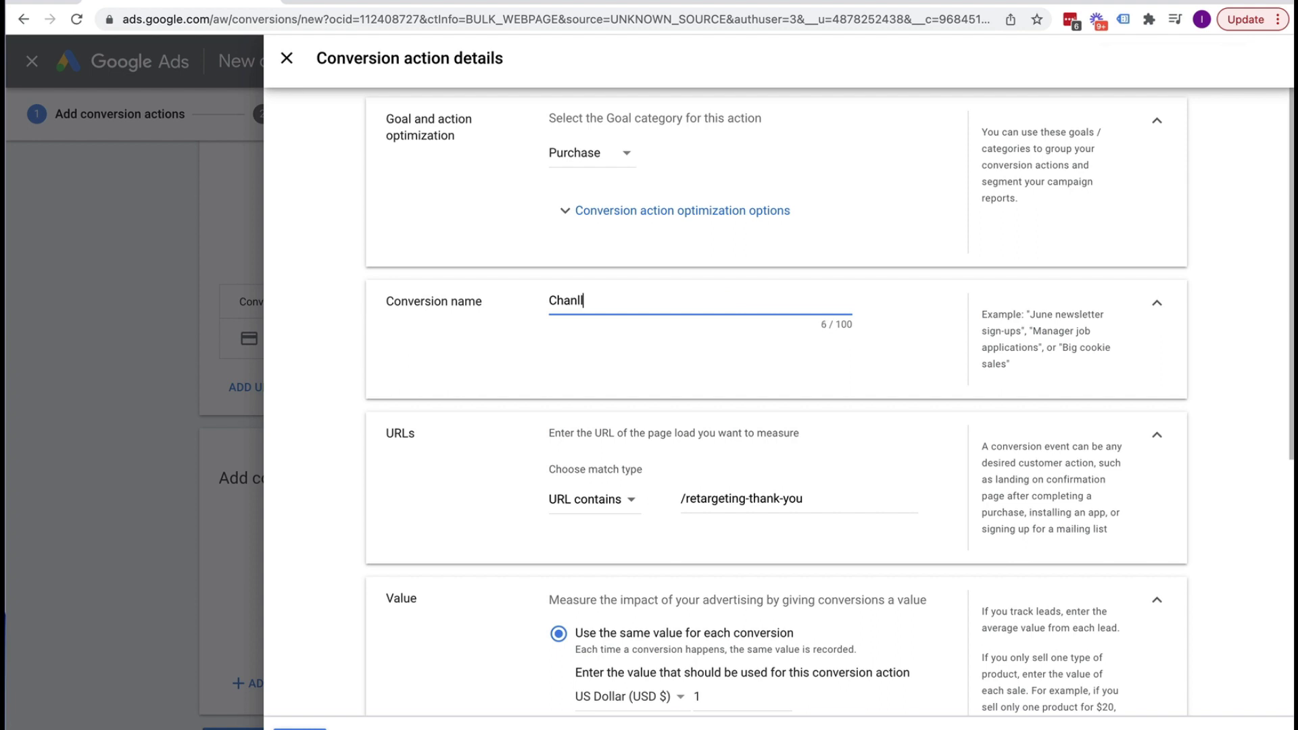
pyautogui.press('BackSpace')
pyautogui.press('BackSpace')
pyautogui.press('BackSpace')
pyautogui.write('llenge Purchase')
pyautogui.scroll(-3, 742, 326)
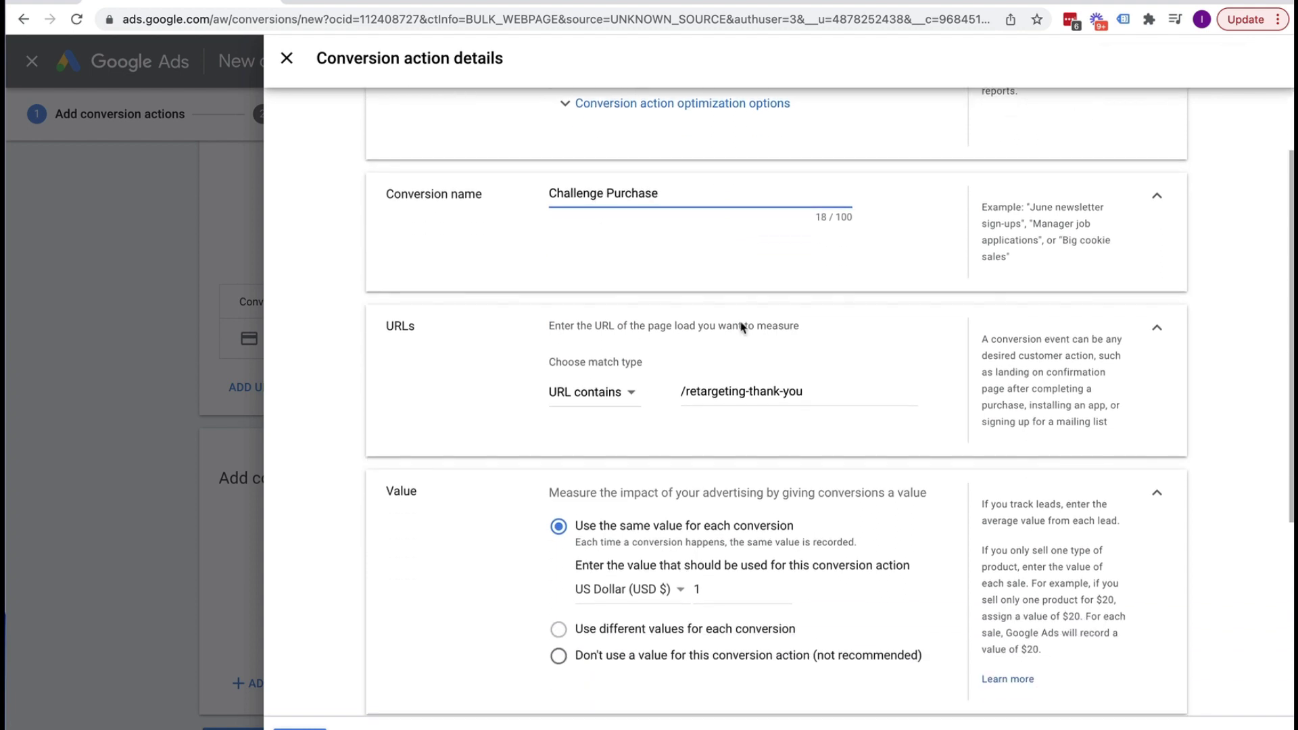
pyautogui.click(607, 392)
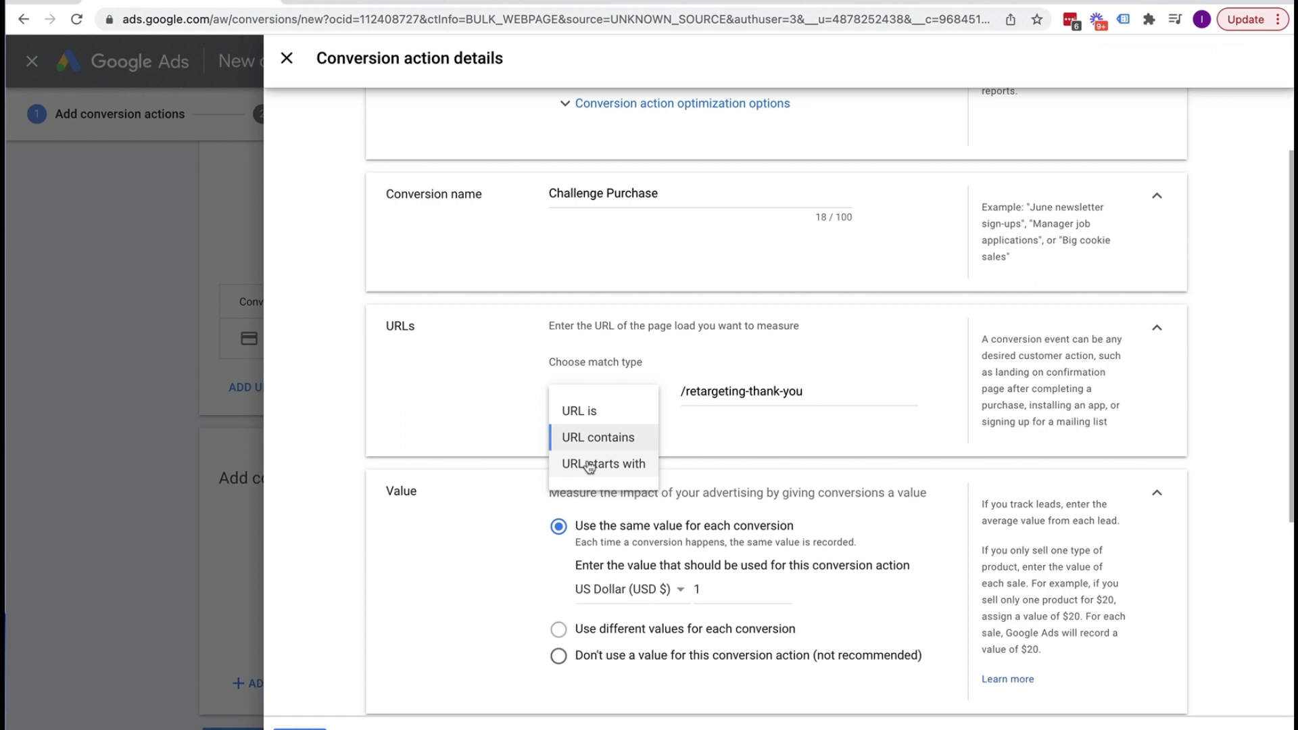
pyautogui.click(464, 432)
pyautogui.scroll(-3, 468, 454)
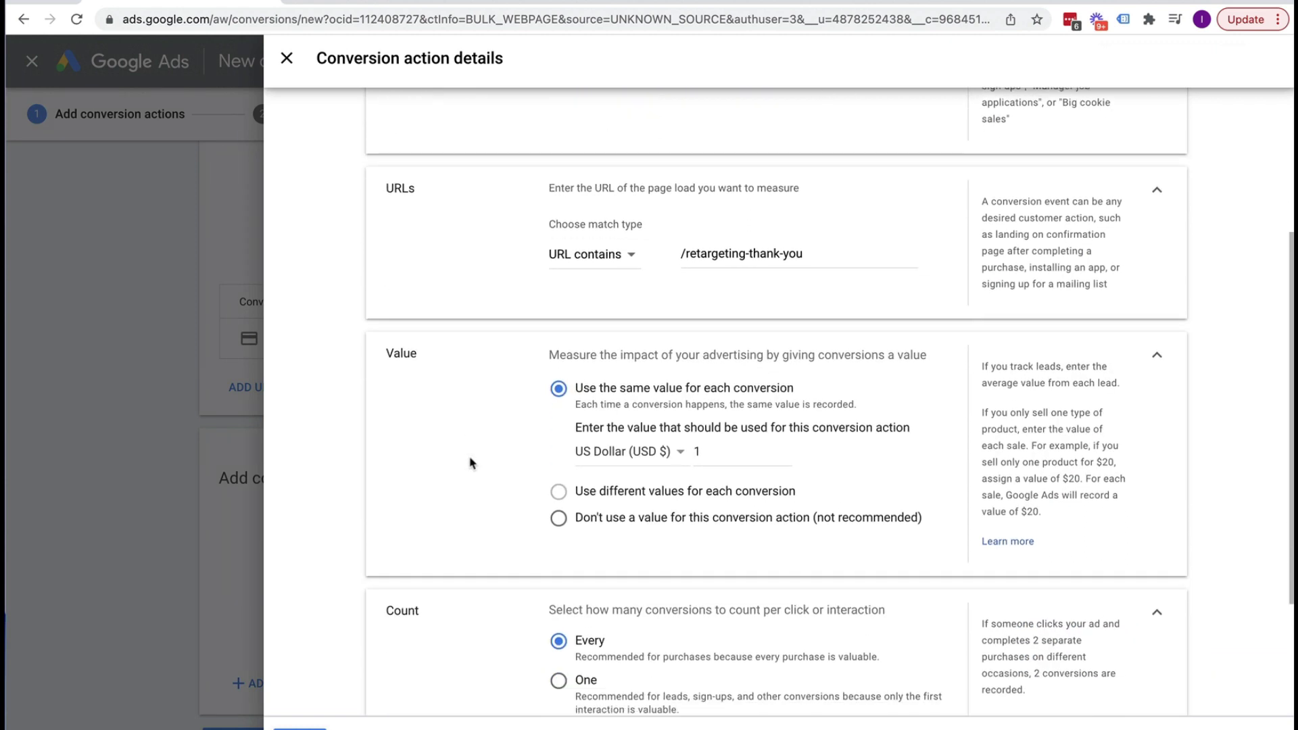
# - Set the conversion value to USD 10 and count only one conversion per click
pyautogui.click(724, 451)
pyautogui.write('0')
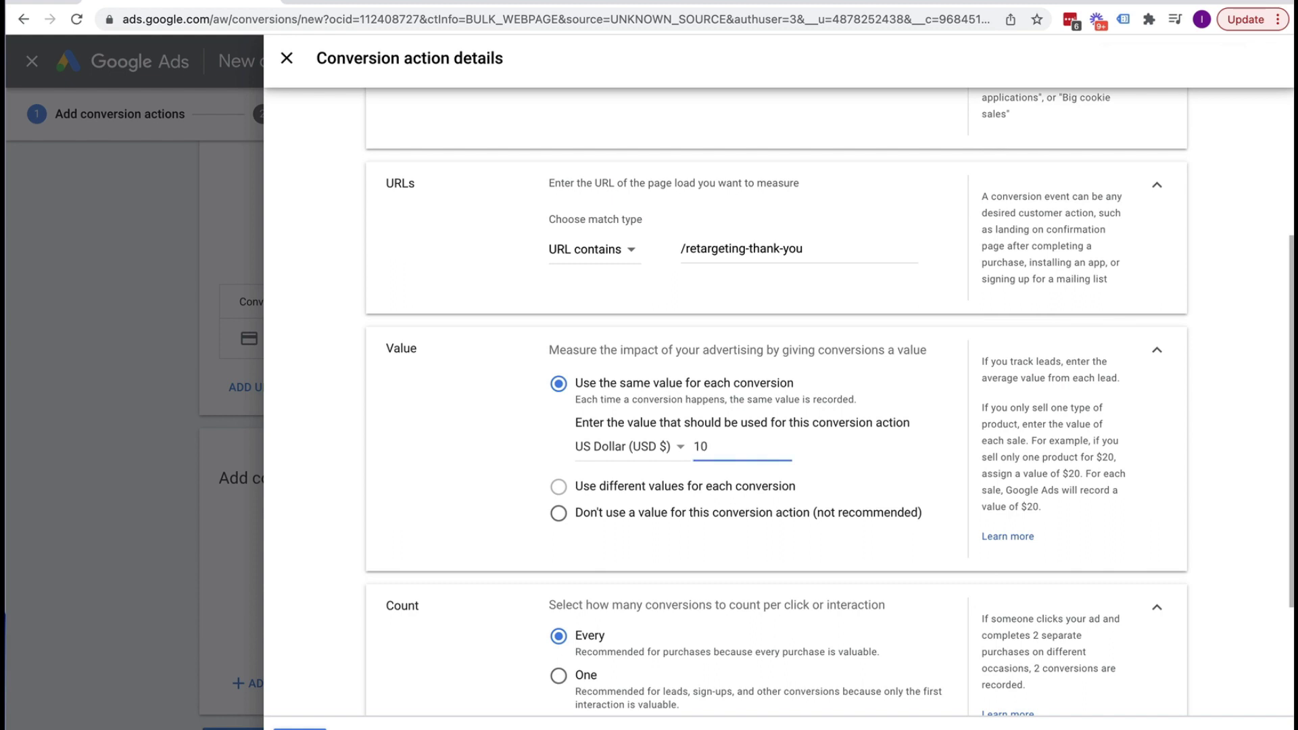
pyautogui.scroll(-2, 617, 392)
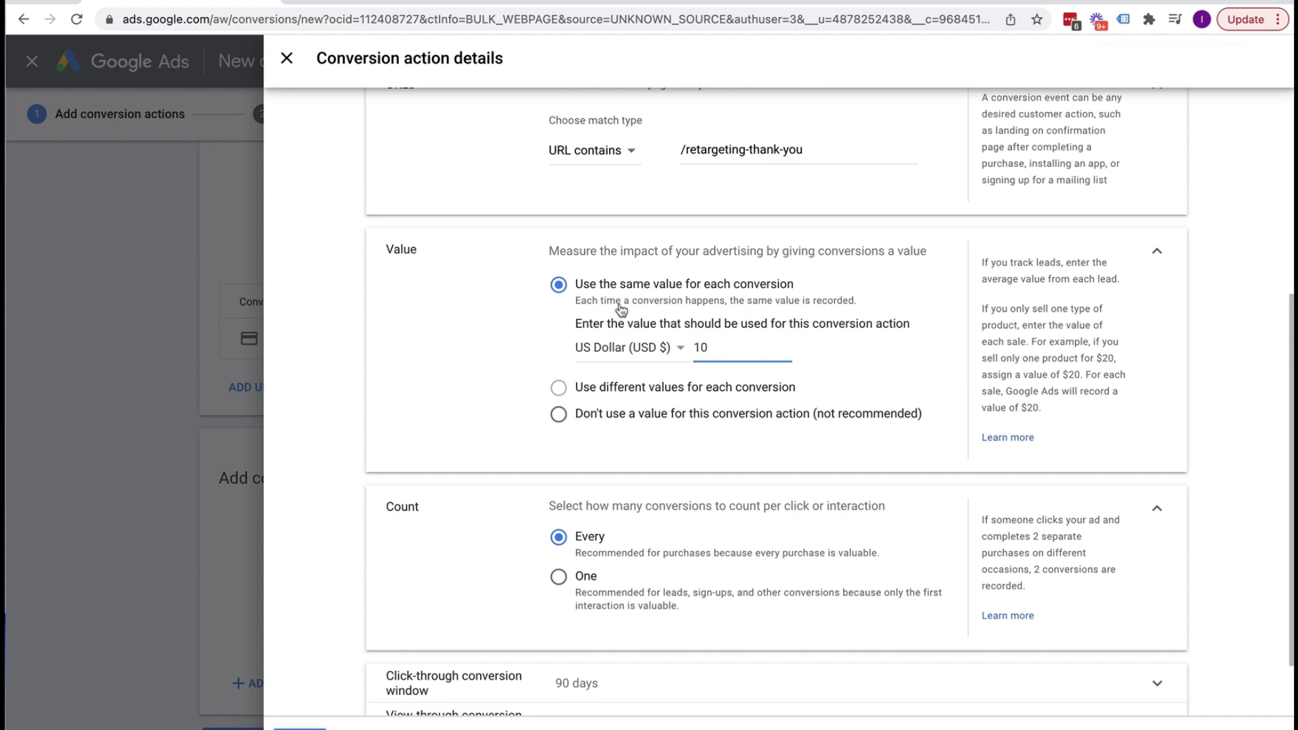
pyautogui.scroll(-2, 621, 307)
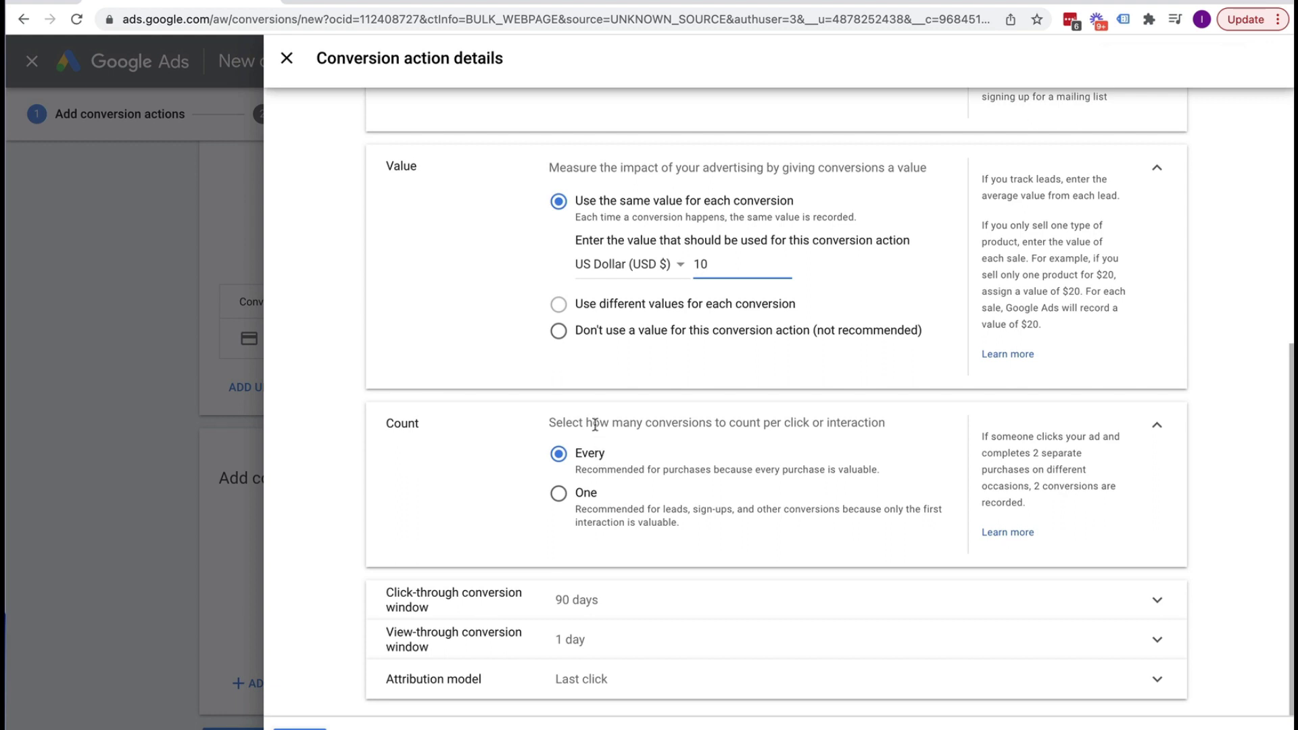
pyautogui.click(590, 1)
pyautogui.click(179, 3)
pyautogui.click(560, 495)
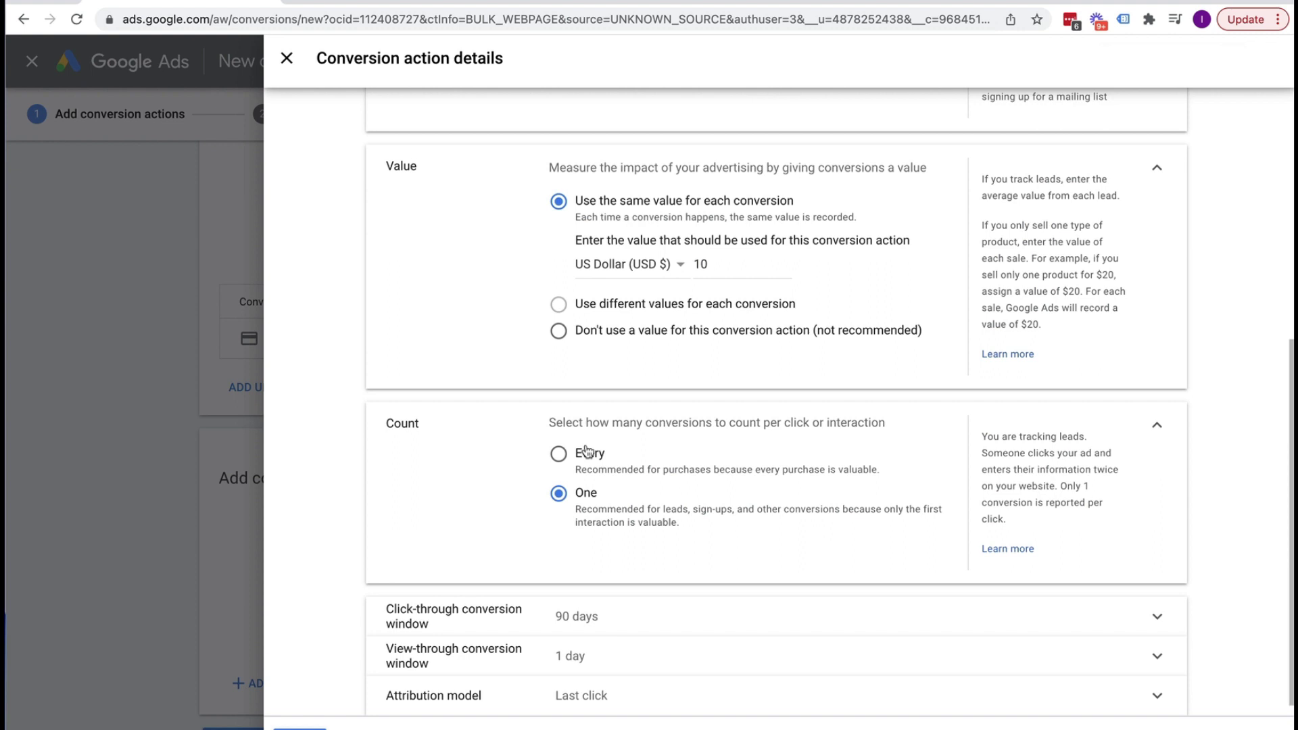
pyautogui.scroll(-1, 585, 451)
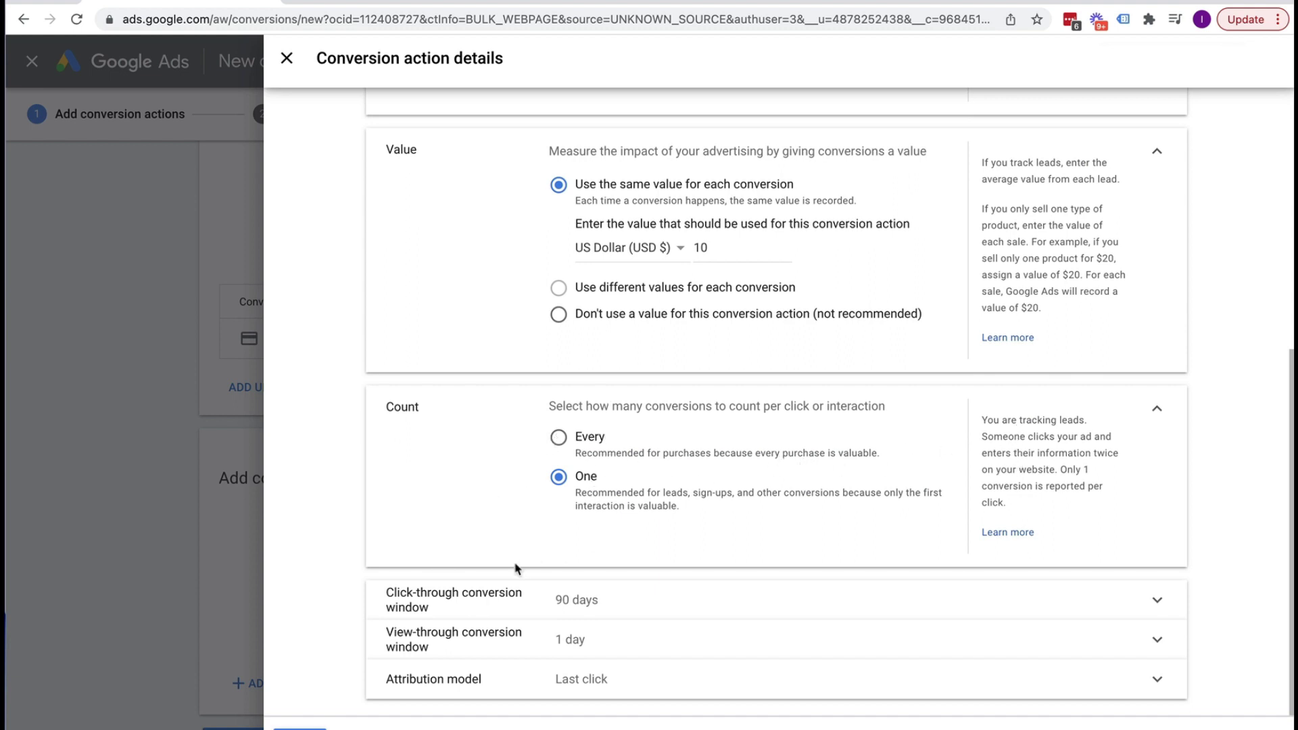
# - Set the click-through conversion window to 30 days
pyautogui.click(472, 606)
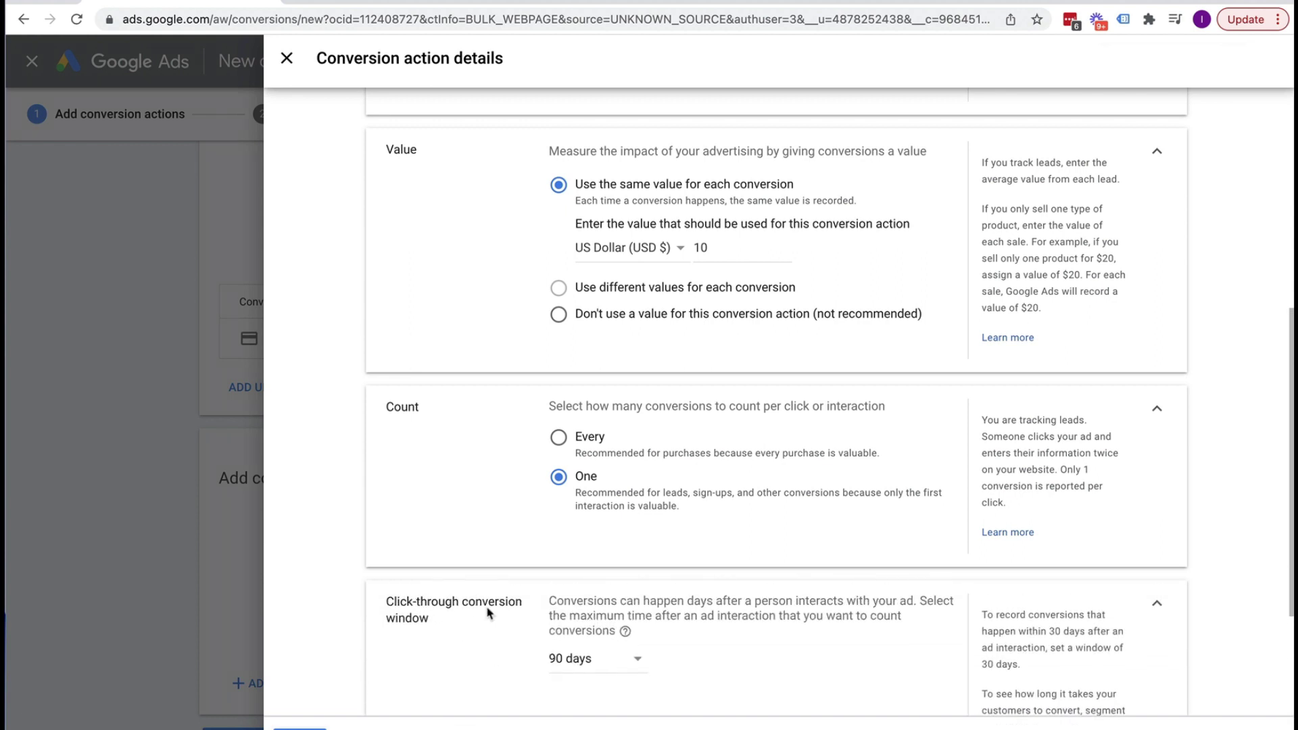
pyautogui.scroll(-2, 488, 613)
pyautogui.click(582, 504)
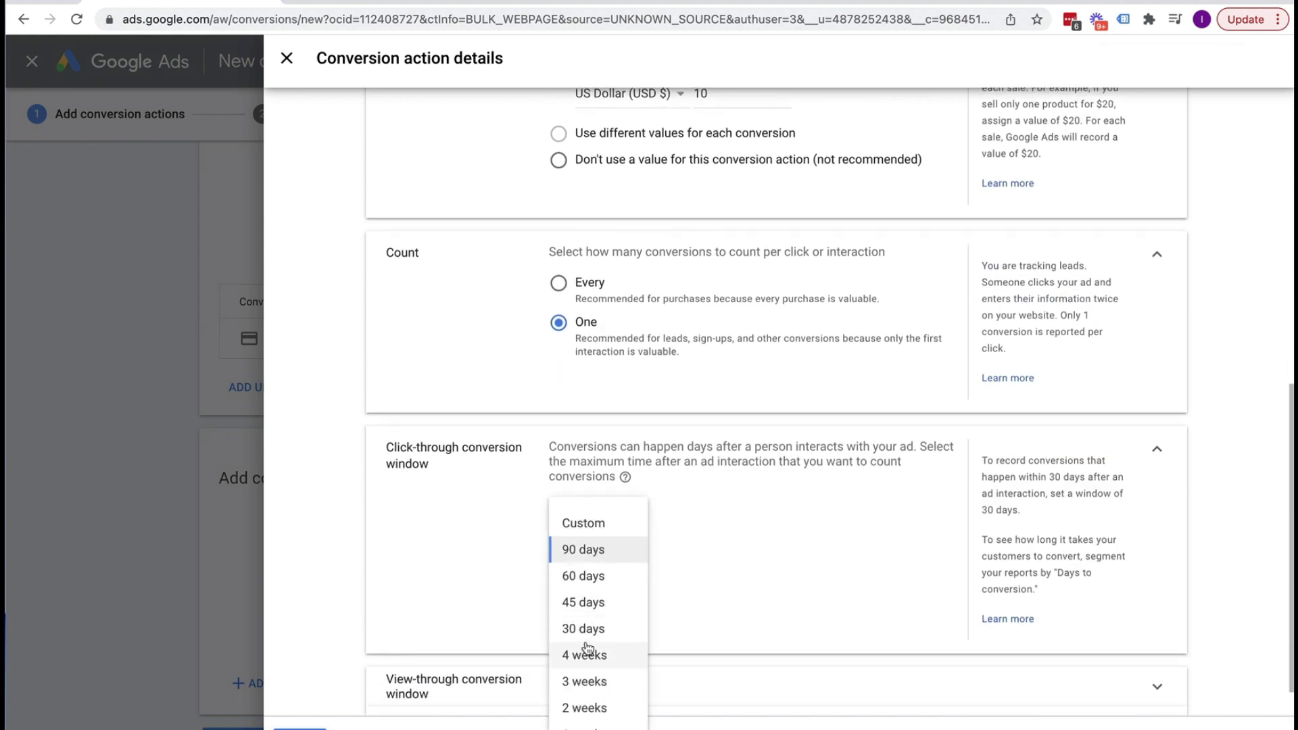
pyautogui.click(585, 628)
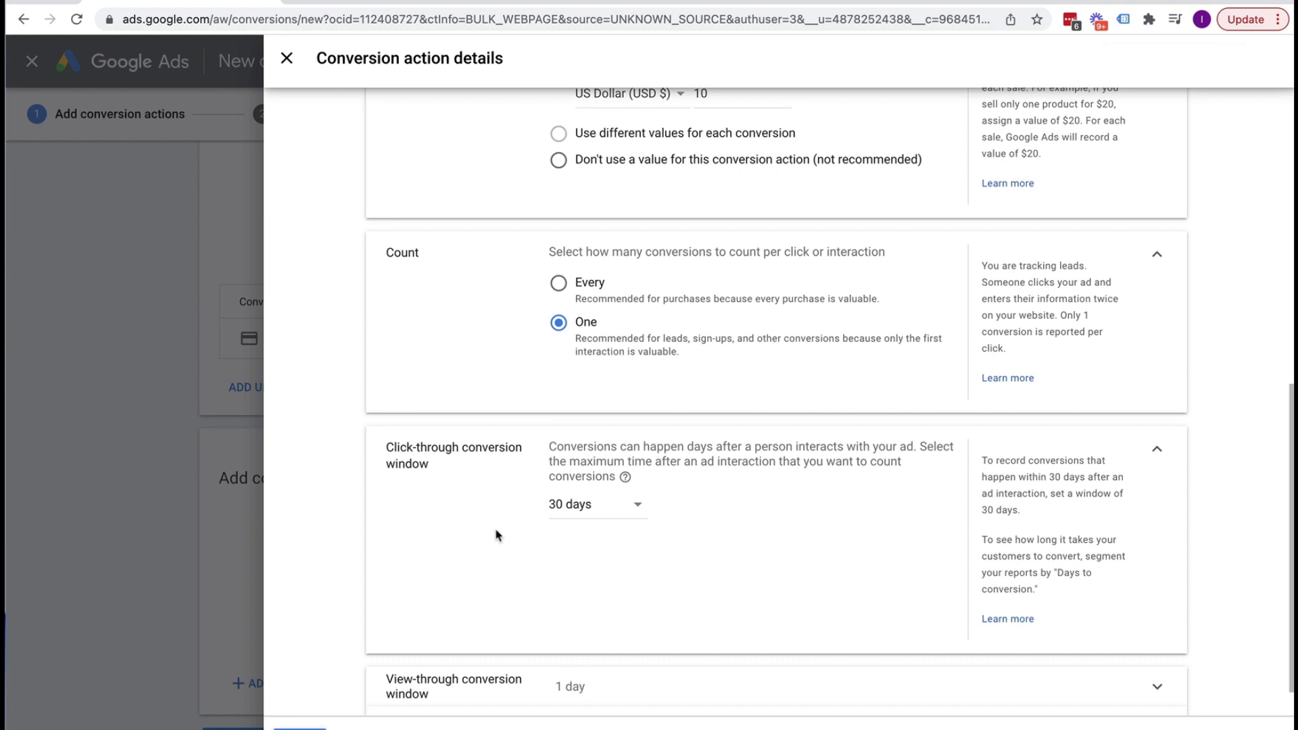
pyautogui.scroll(-1, 493, 538)
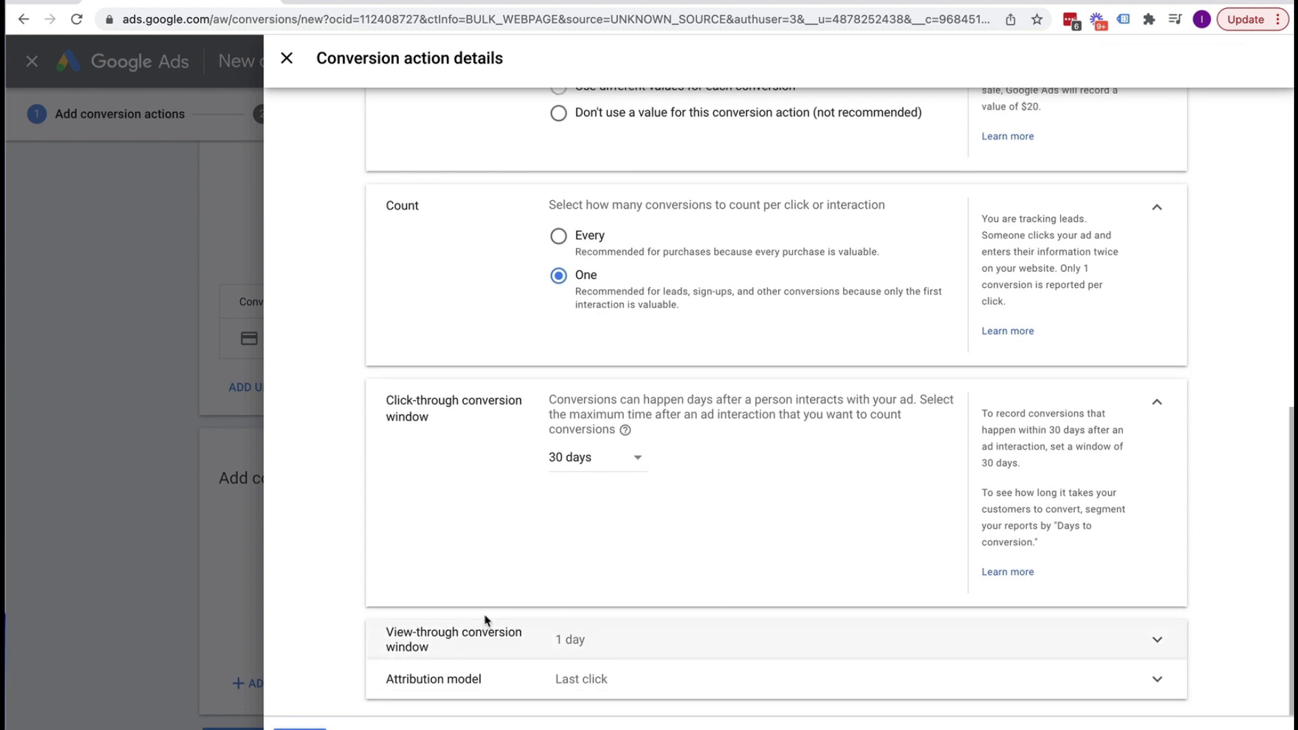
# - Change the attribution model from Last click to Time decay
pyautogui.click(427, 679)
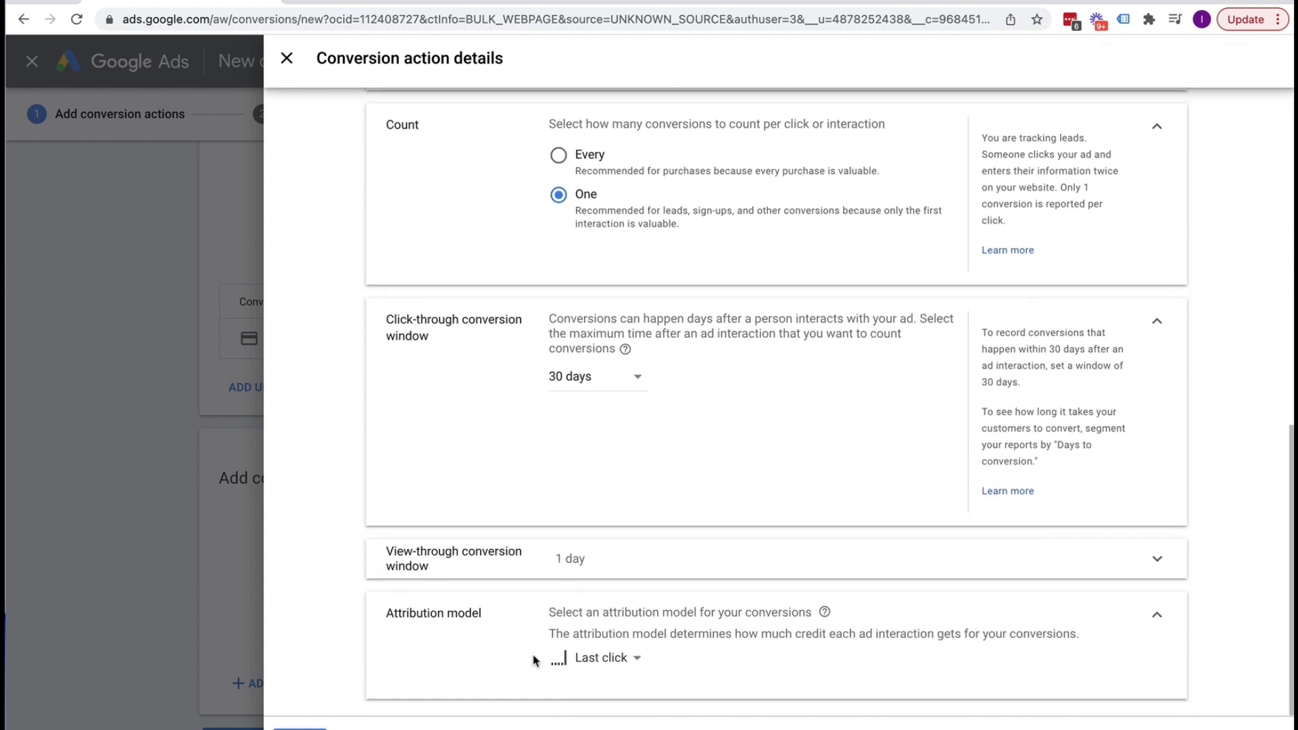
pyautogui.click(604, 663)
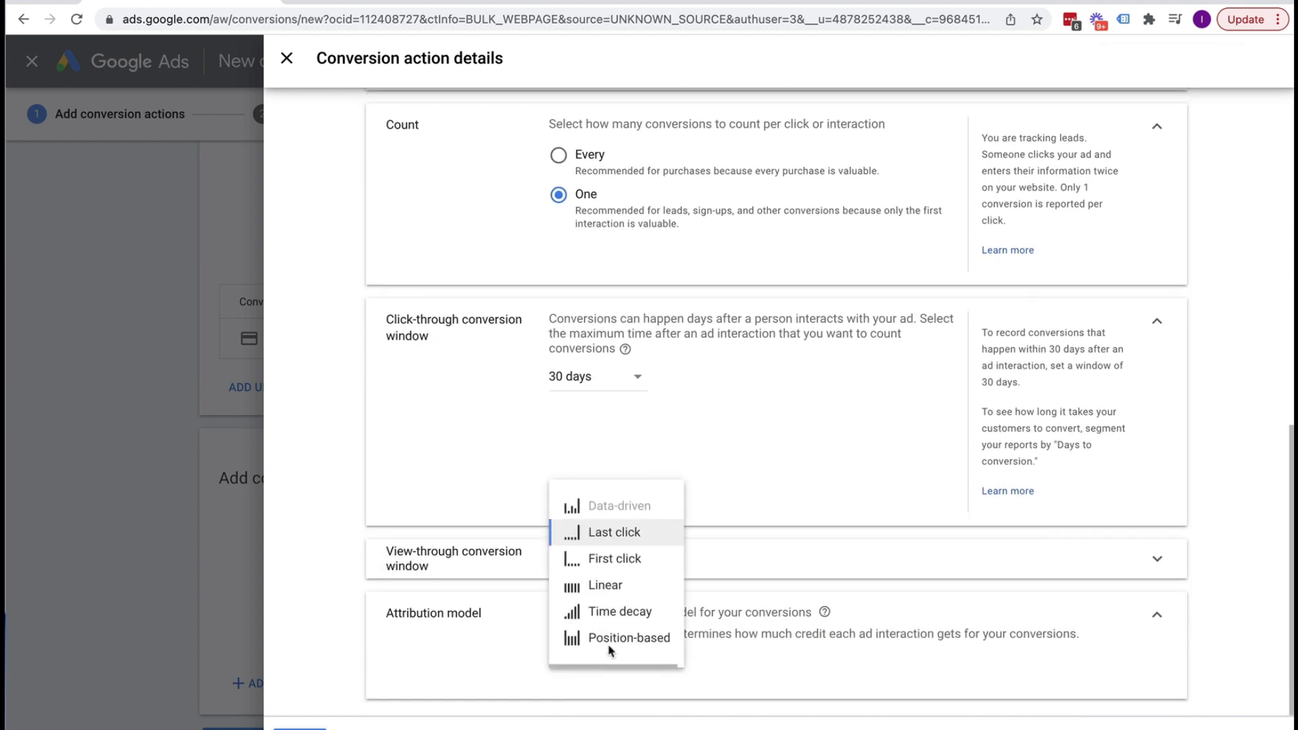
pyautogui.click(614, 613)
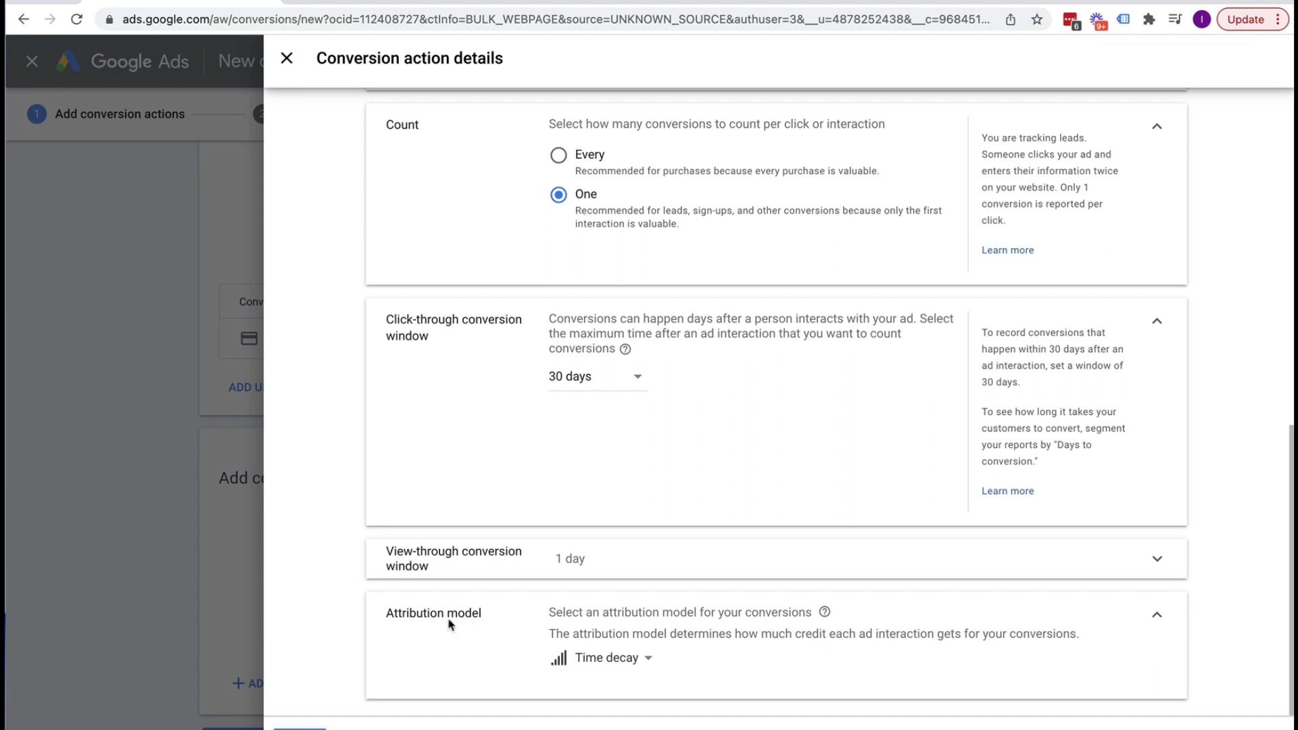
pyautogui.click(605, 658)
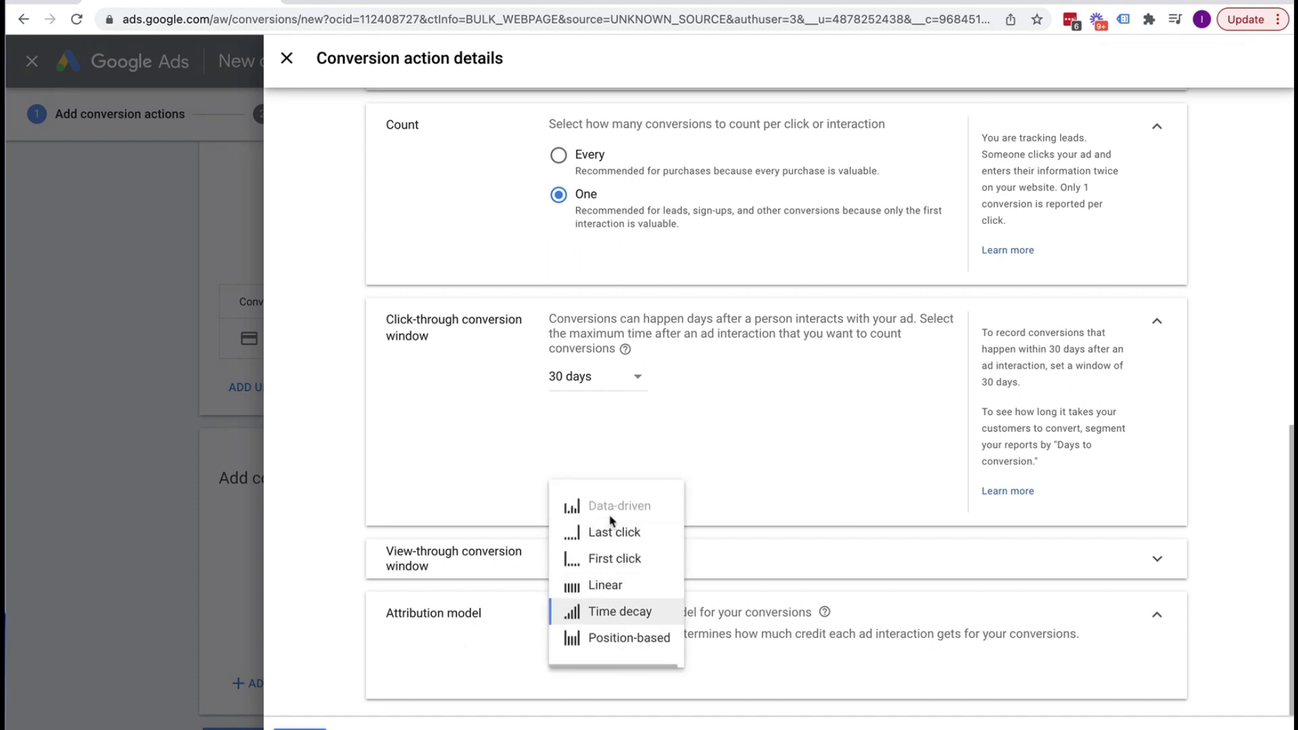
pyautogui.moveTo(610, 635)
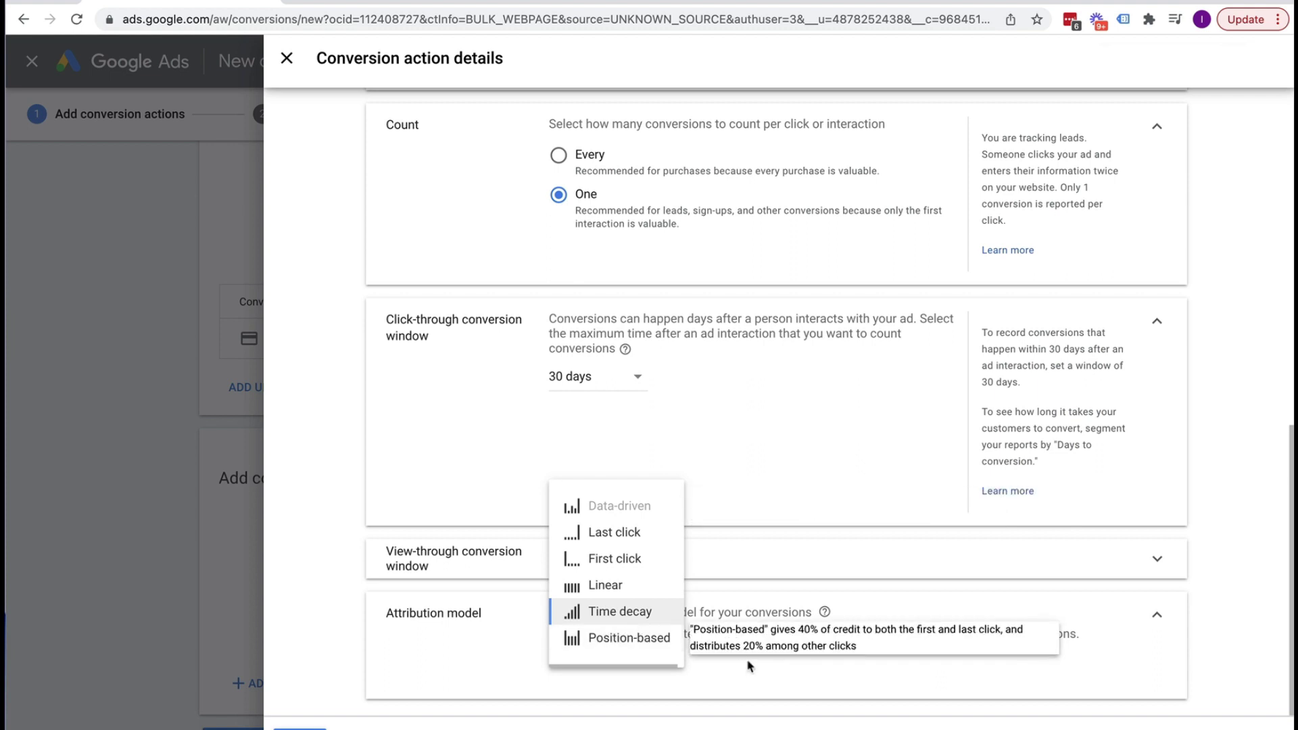
pyautogui.click(750, 682)
pyautogui.moveTo(572, 634); pyautogui.dragTo(1065, 633)
pyautogui.click(1068, 631)
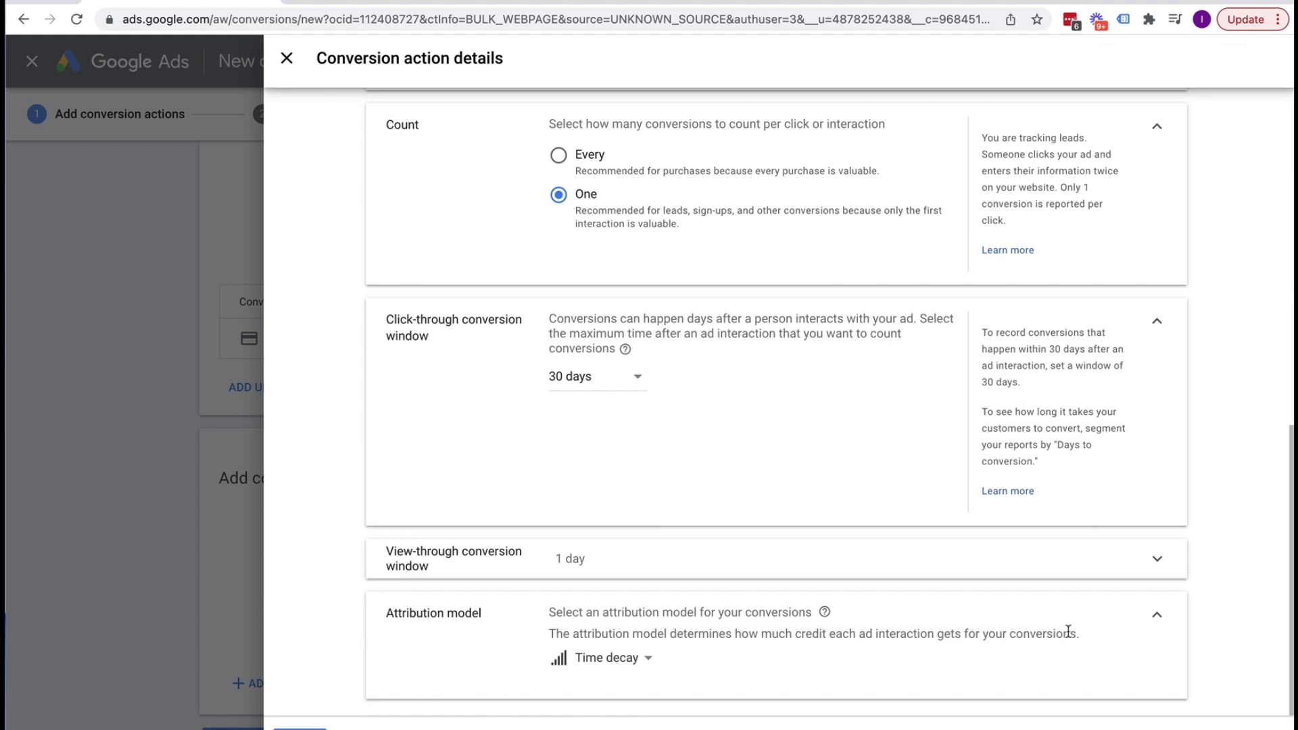
# - Confirm Time decay as the attribution model and scroll back up the conversion details
pyautogui.click(598, 659)
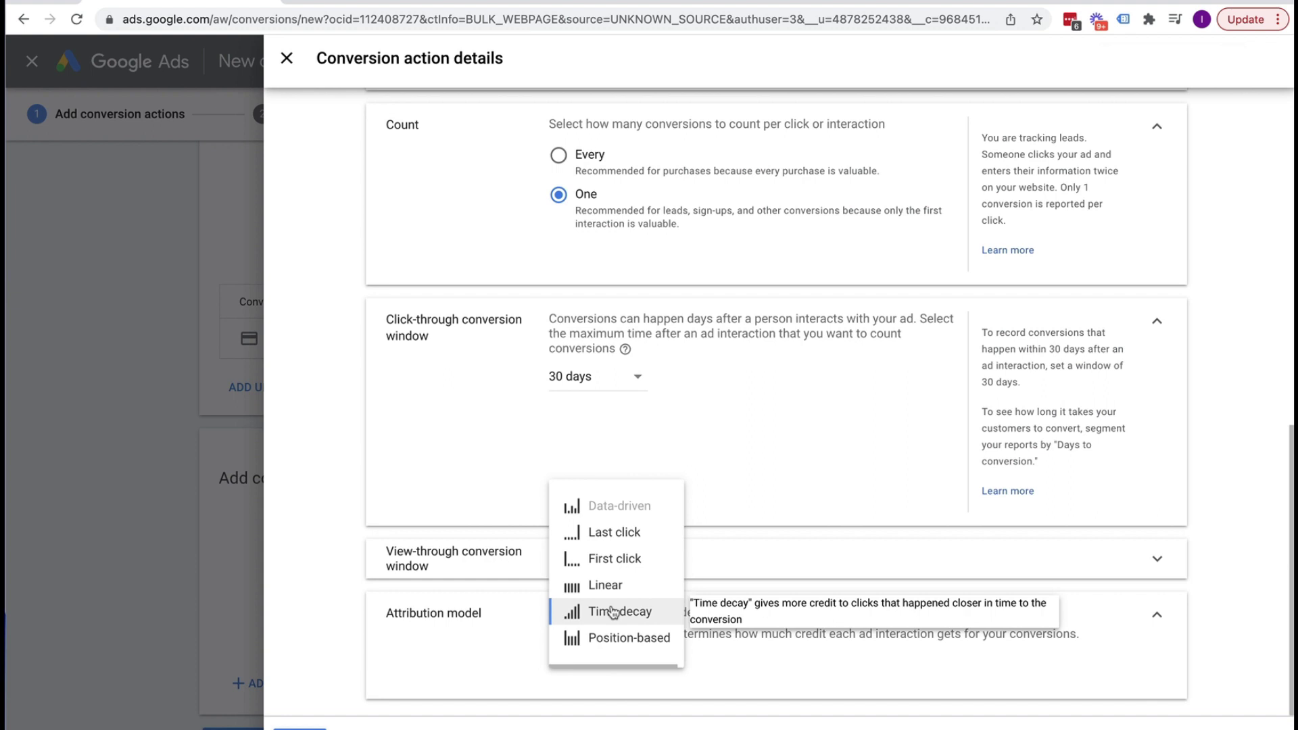
pyautogui.click(495, 650)
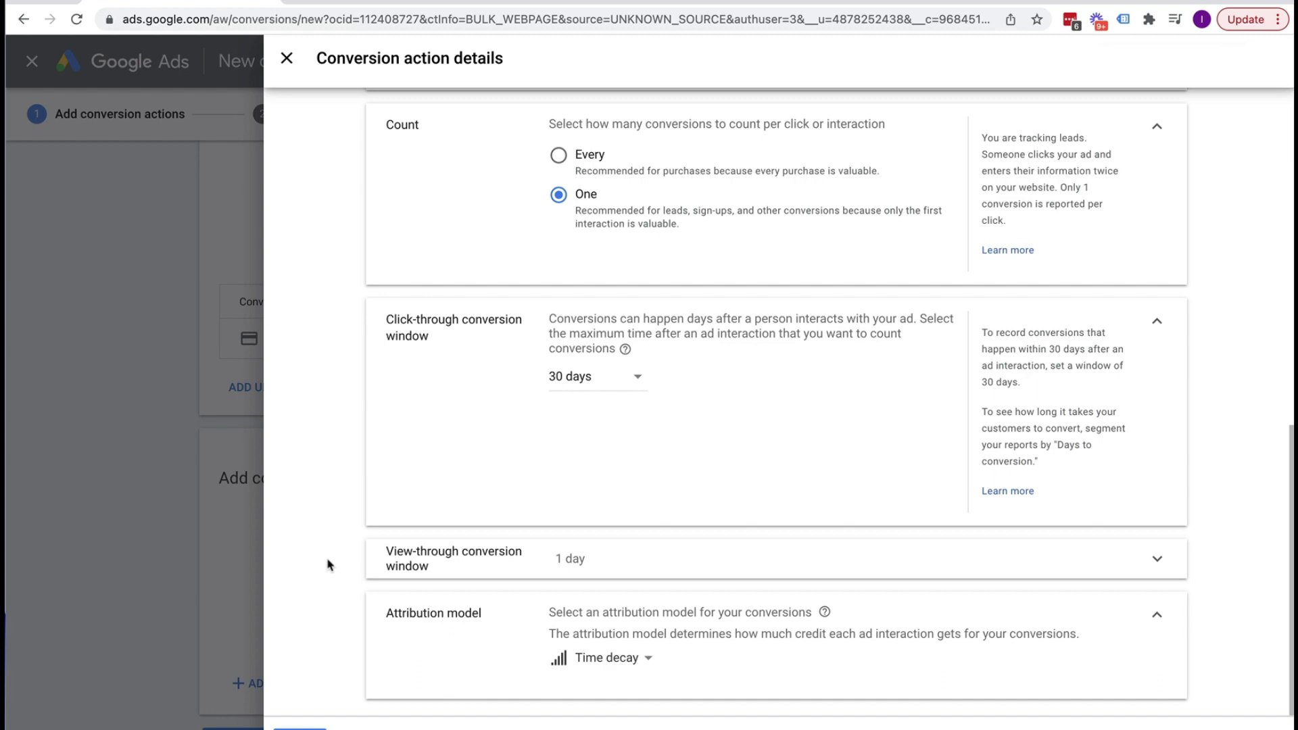
pyautogui.scroll(10, 328, 566)
pyautogui.scroll(2, 328, 565)
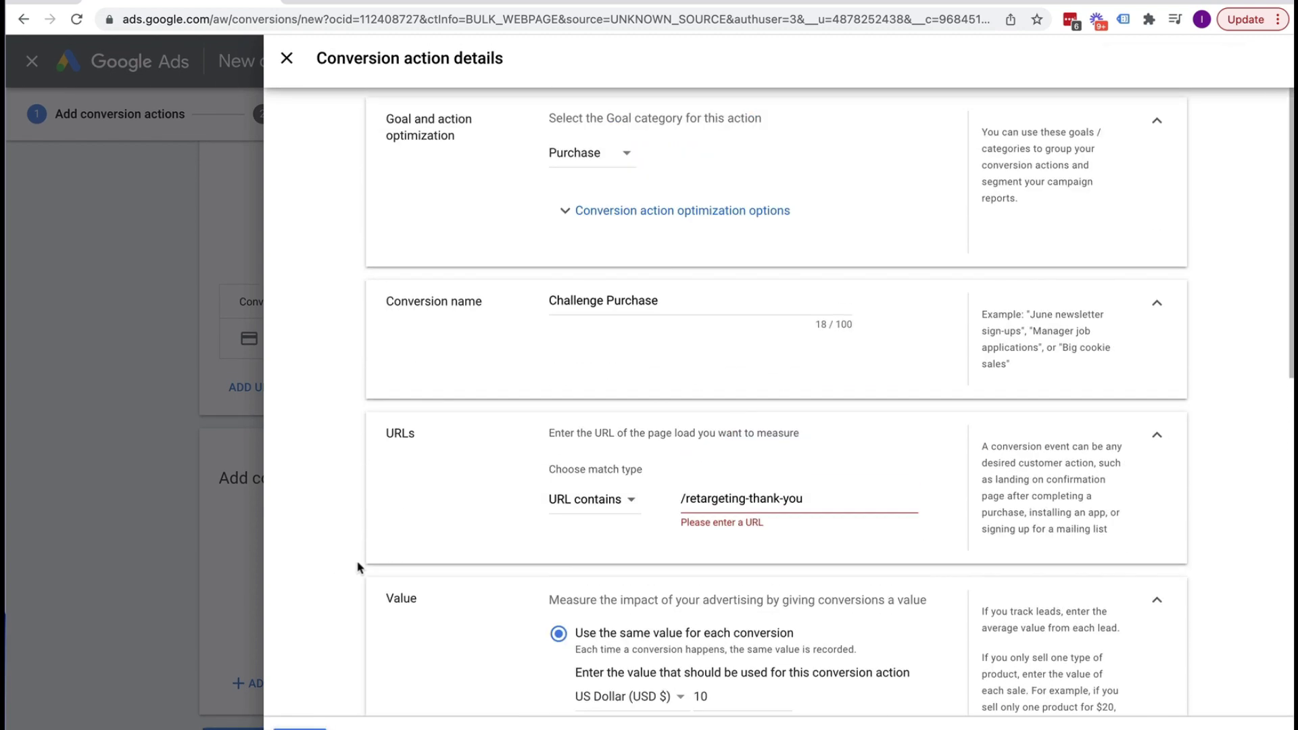
pyautogui.doubleClick(238, 15)
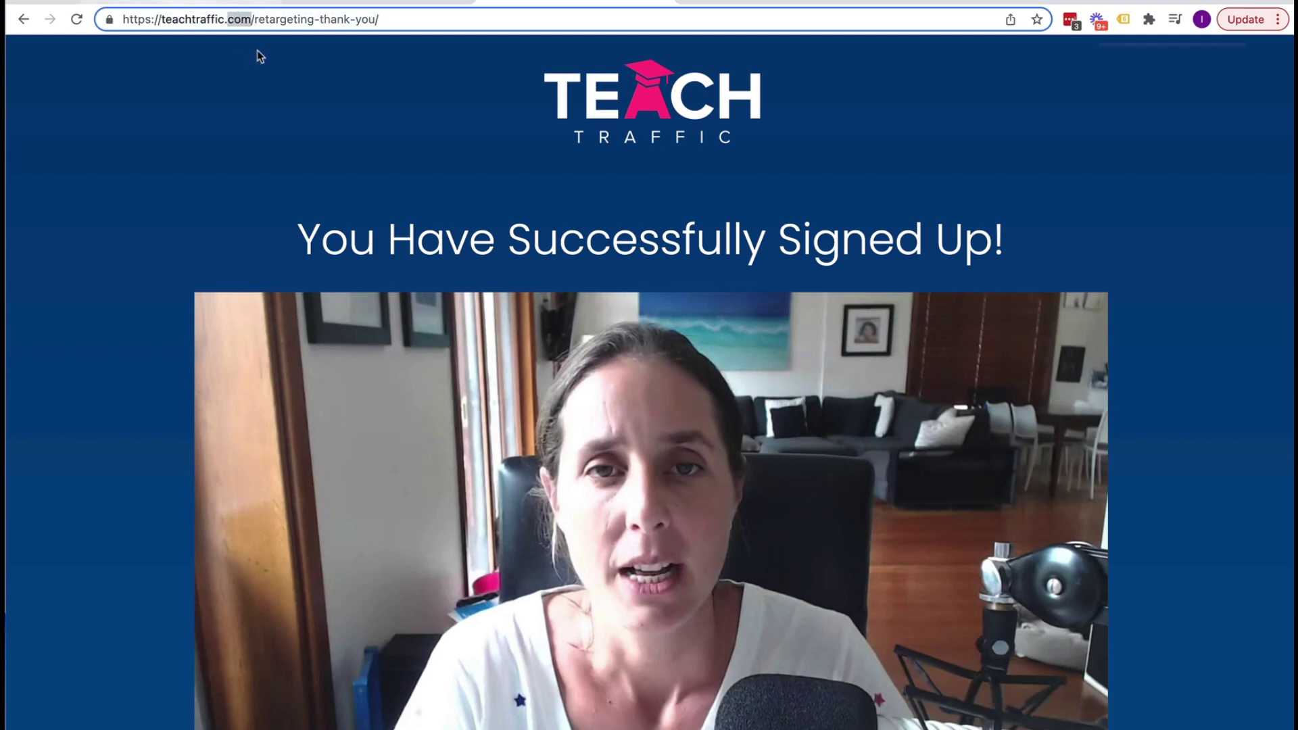
pyautogui.tripleClick(284, 19)
pyautogui.click(182, 2)
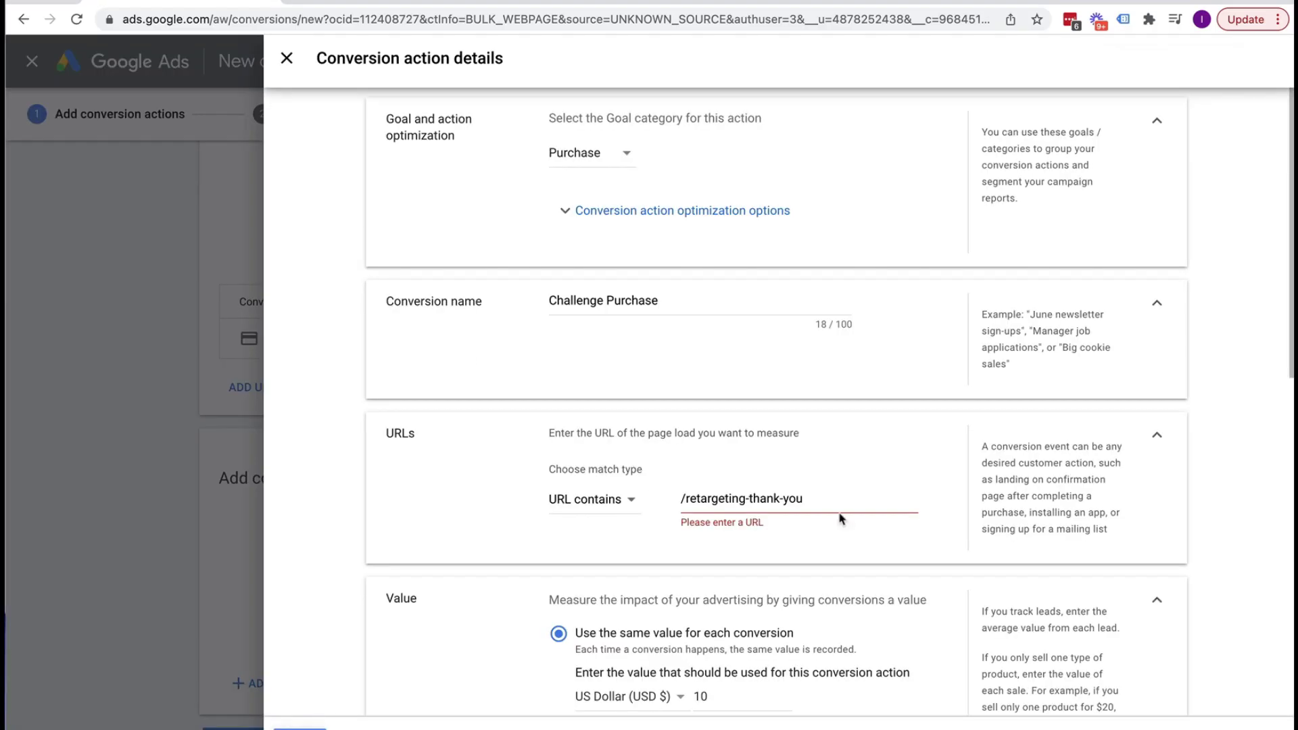
pyautogui.moveTo(832, 497); pyautogui.dragTo(678, 496)
pyautogui.hotkey('ctrl', 'v')
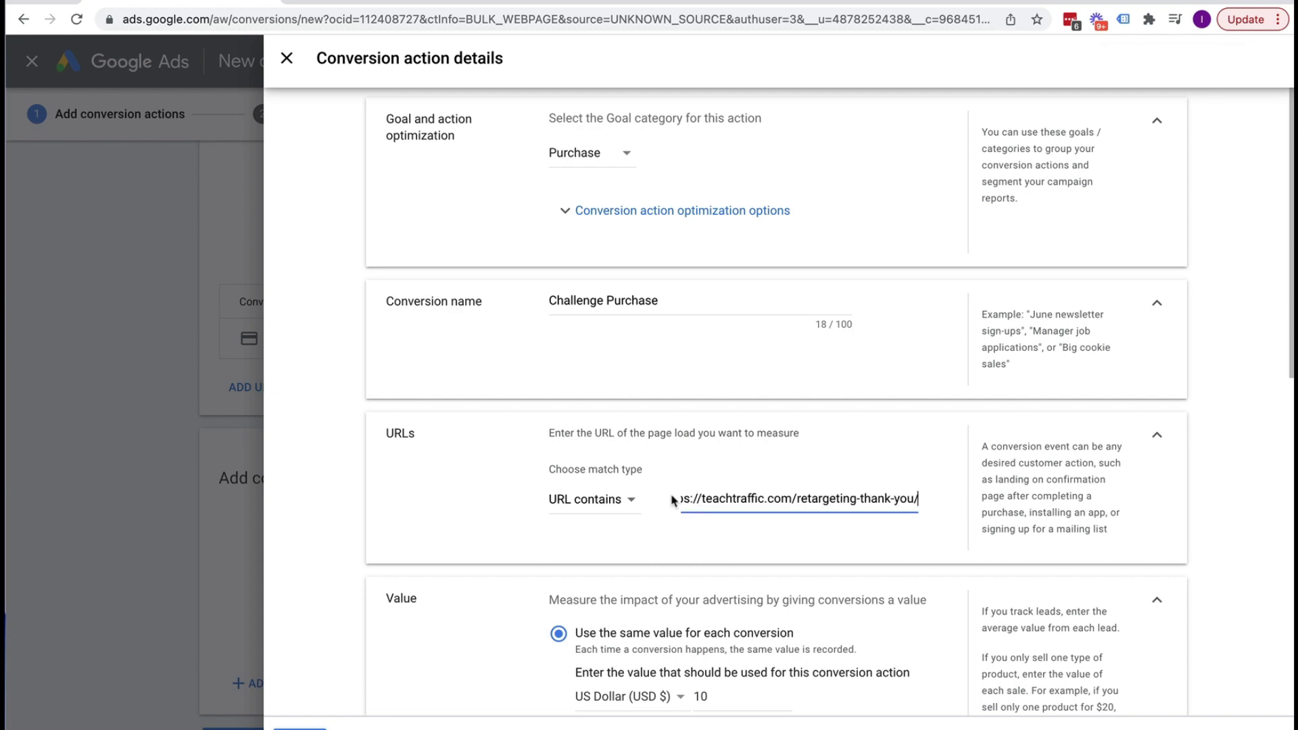
pyautogui.tripleClick(737, 499)
pyautogui.press('End')
pyautogui.scroll(-10, 698, 501)
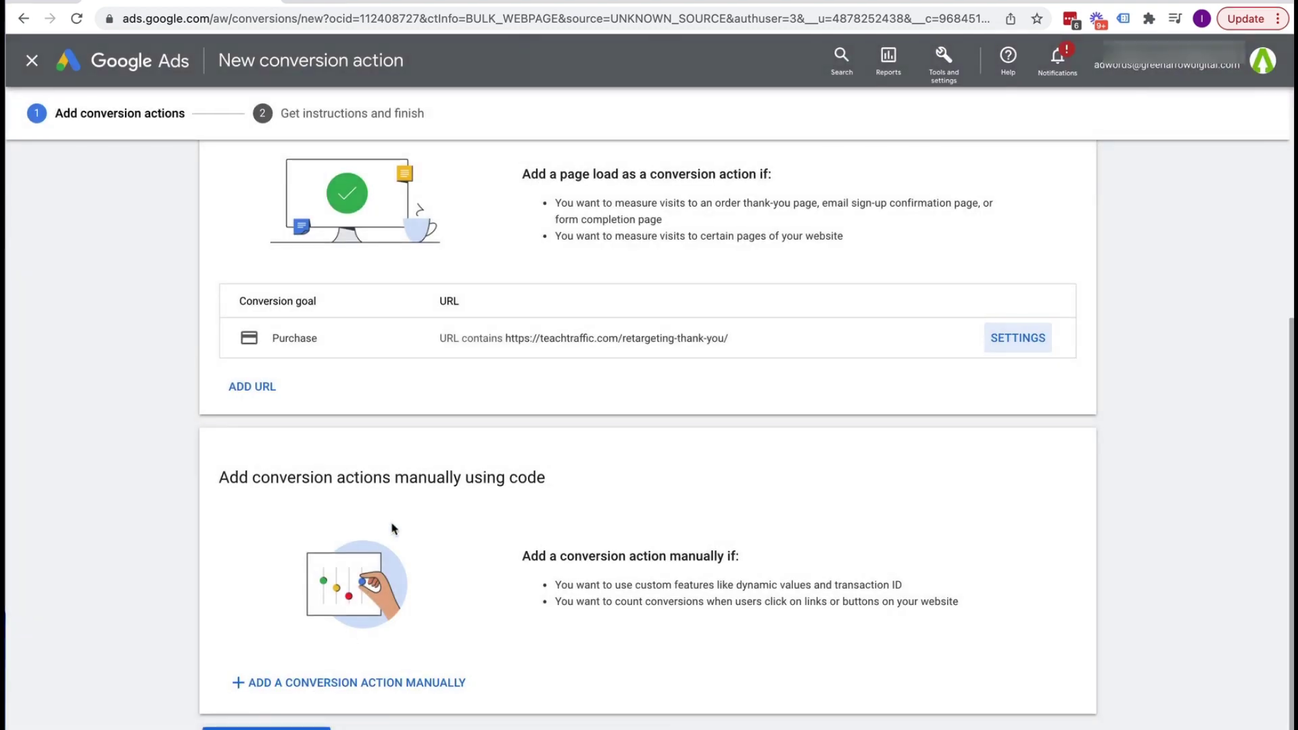
# - Save the conversion action and continue to the Get instructions and finish step
pyautogui.scroll(-1, 394, 528)
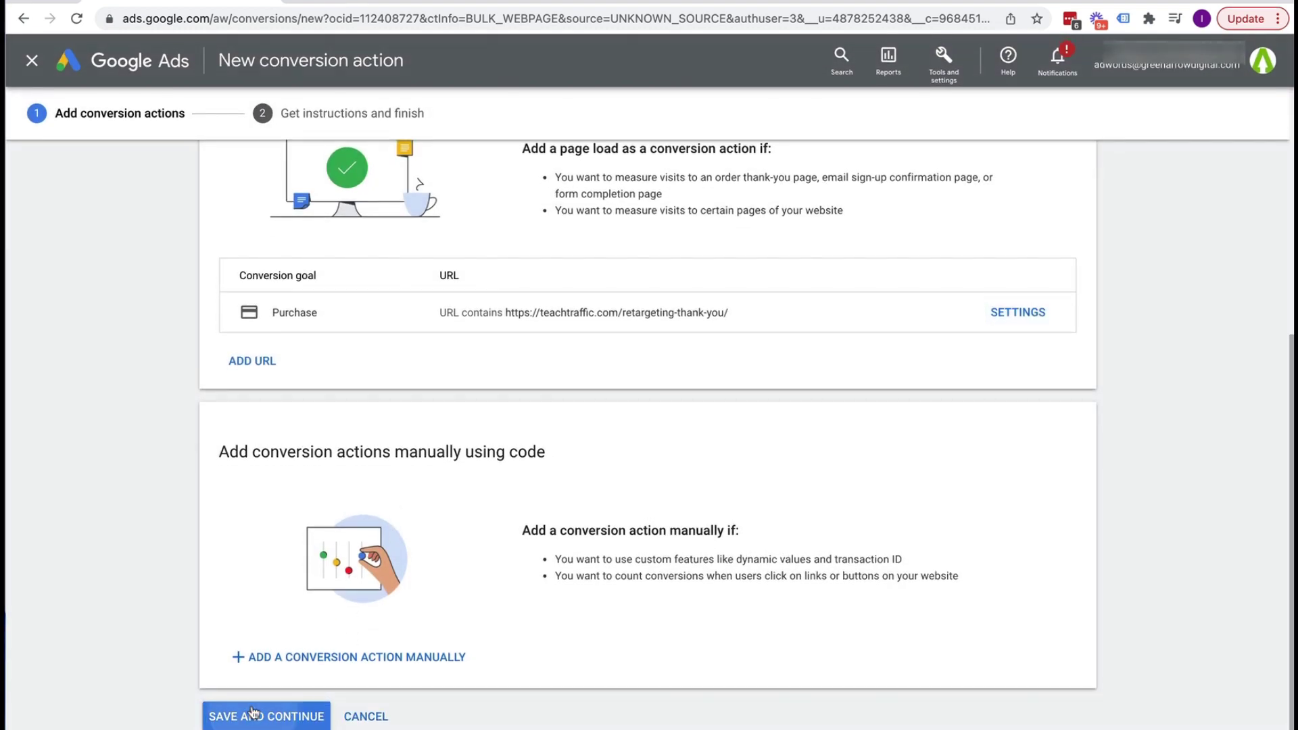
pyautogui.click(253, 714)
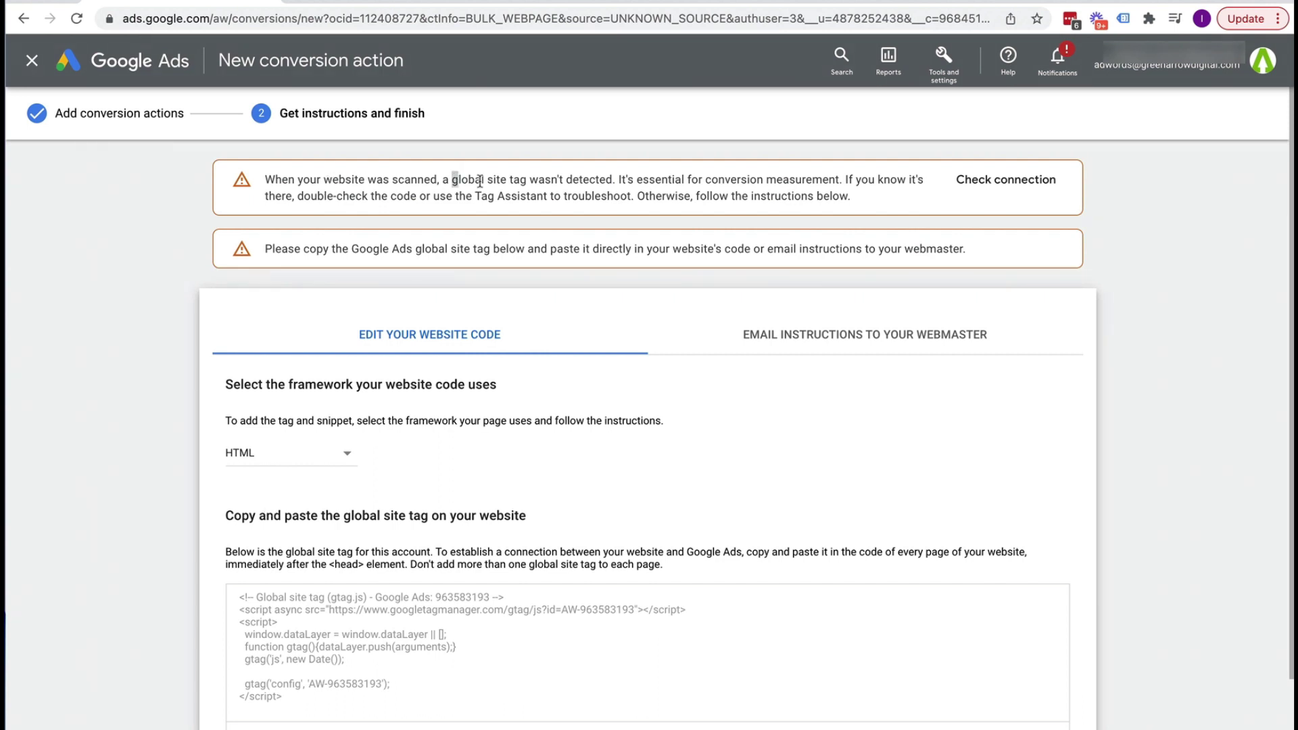
pyautogui.moveTo(480, 181); pyautogui.dragTo(524, 181)
pyautogui.click(521, 183)
# - Review the global site tag and email instructions option, then select the tag code
pyautogui.scroll(-3, 623, 376)
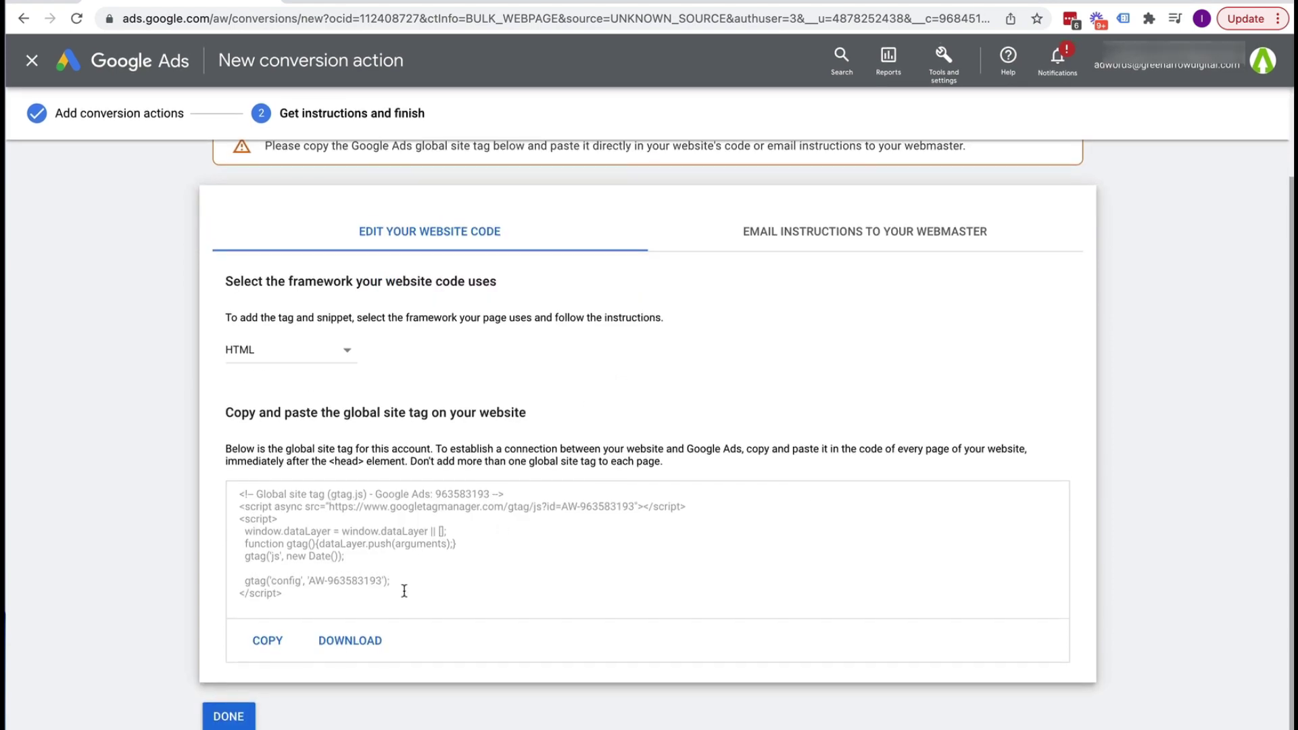
pyautogui.moveTo(417, 598); pyautogui.dragTo(233, 495)
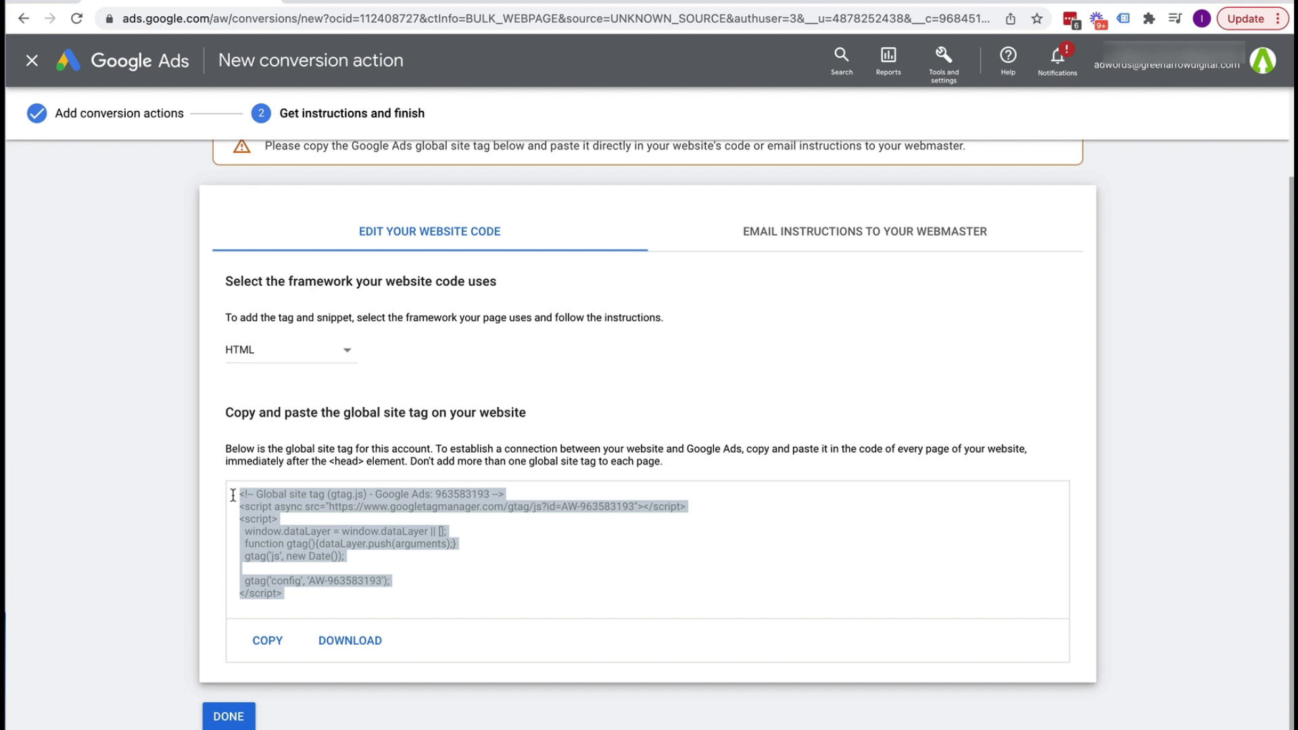
pyautogui.click(297, 532)
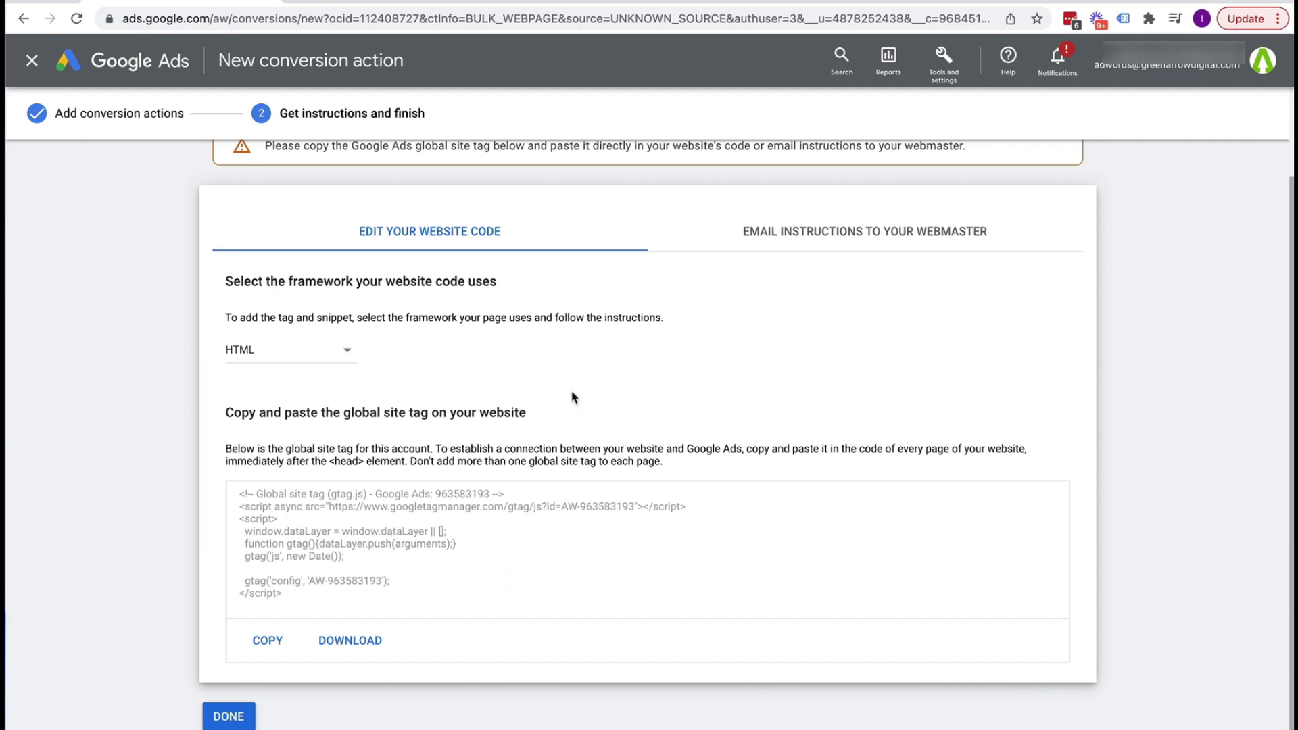
pyautogui.click(794, 252)
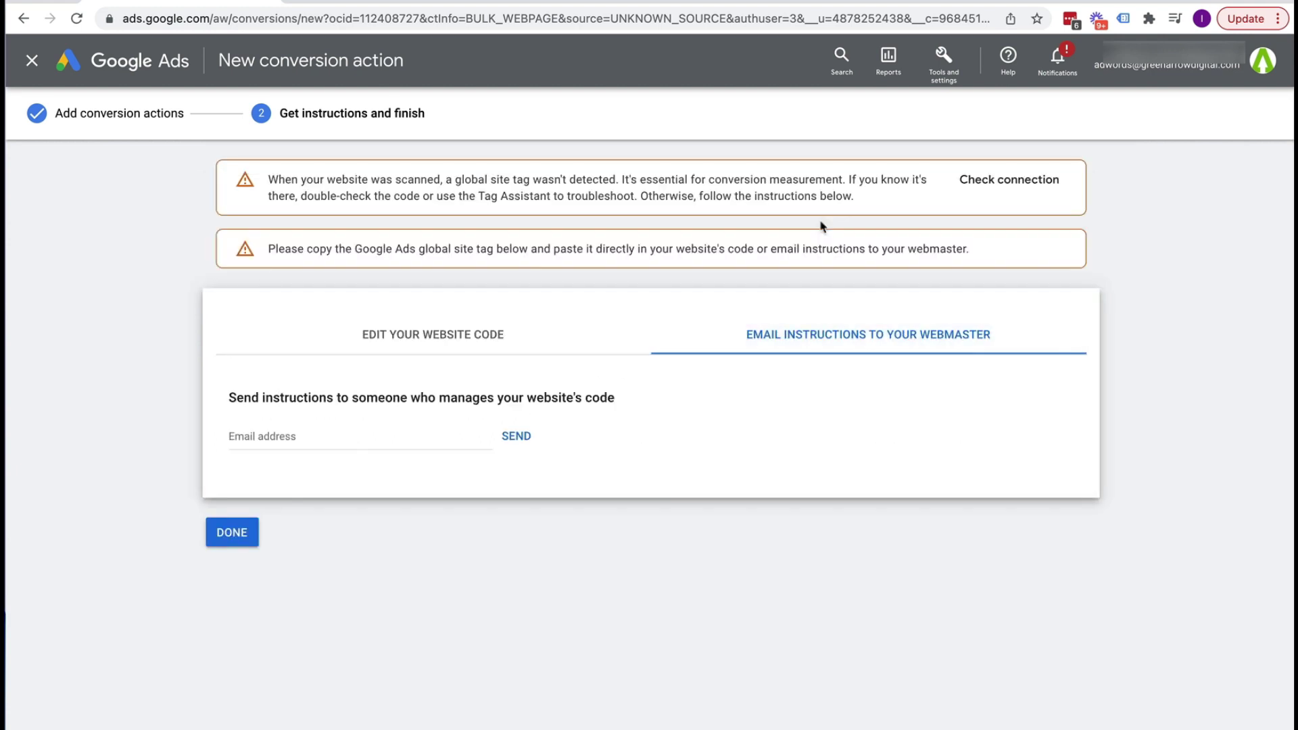
pyautogui.click(493, 338)
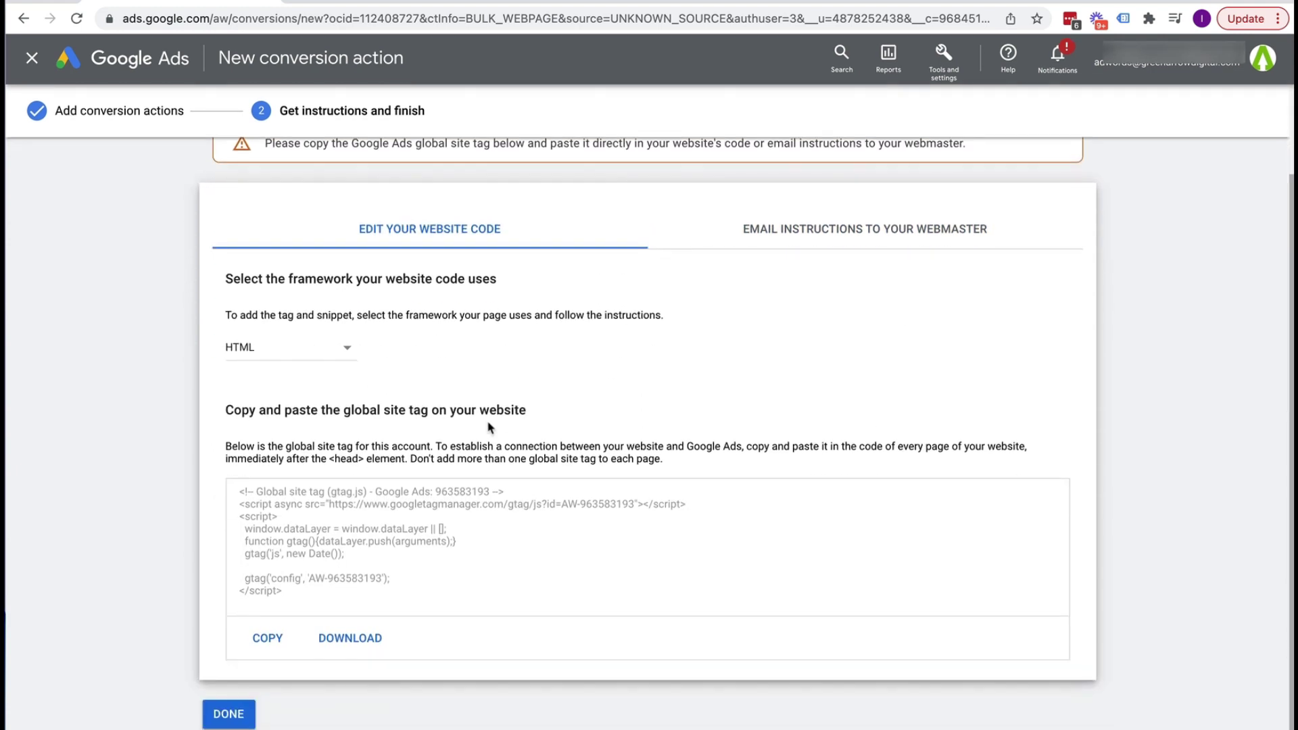
pyautogui.moveTo(301, 597); pyautogui.dragTo(225, 494)
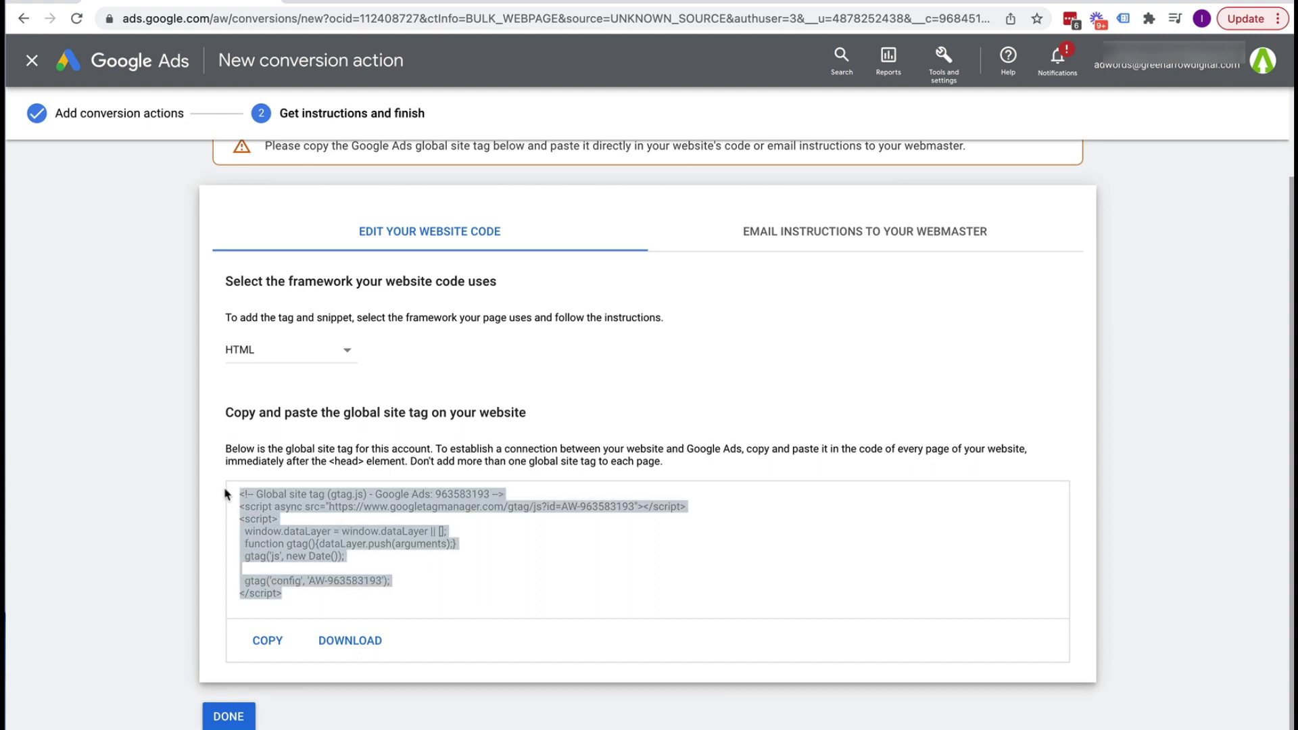
# - Finish the Challenge Purchase conversion, view its tag setup options, and return to all conversion actions
pyautogui.click(223, 713)
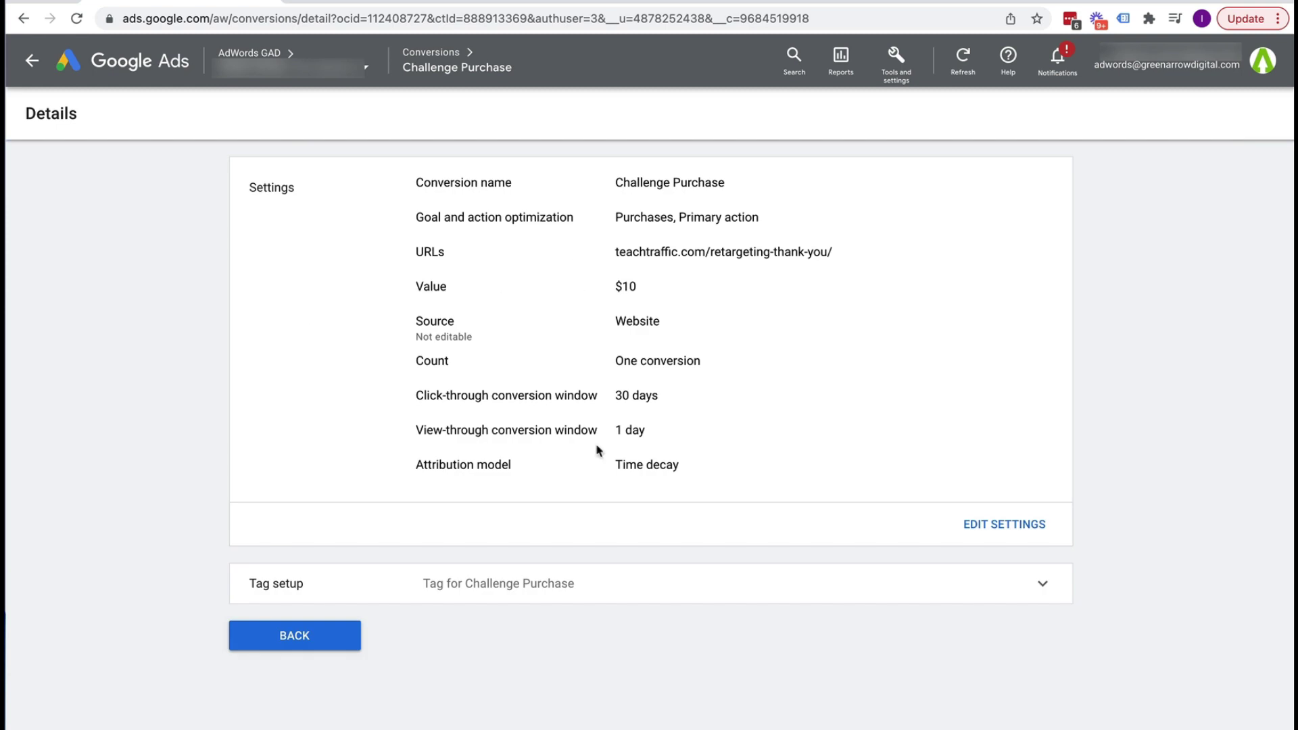
pyautogui.click(461, 582)
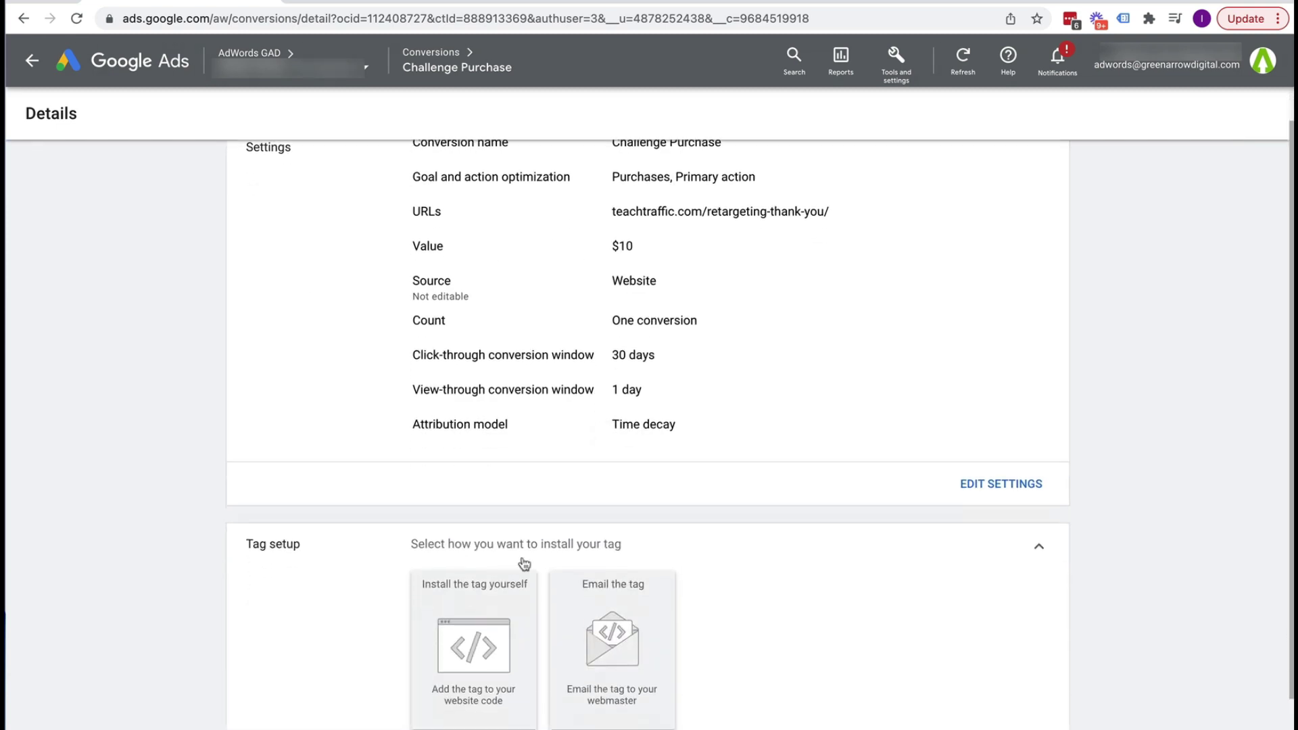
pyautogui.scroll(-2, 524, 563)
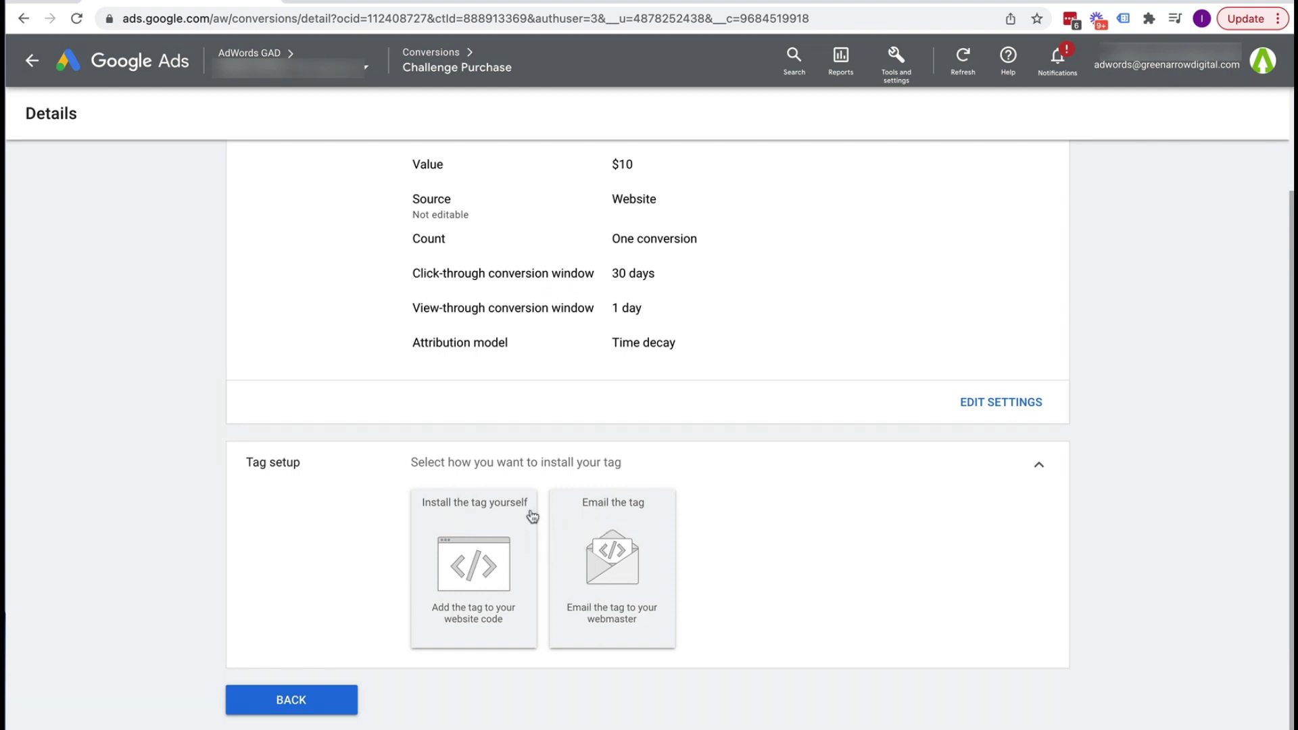
pyautogui.click(287, 698)
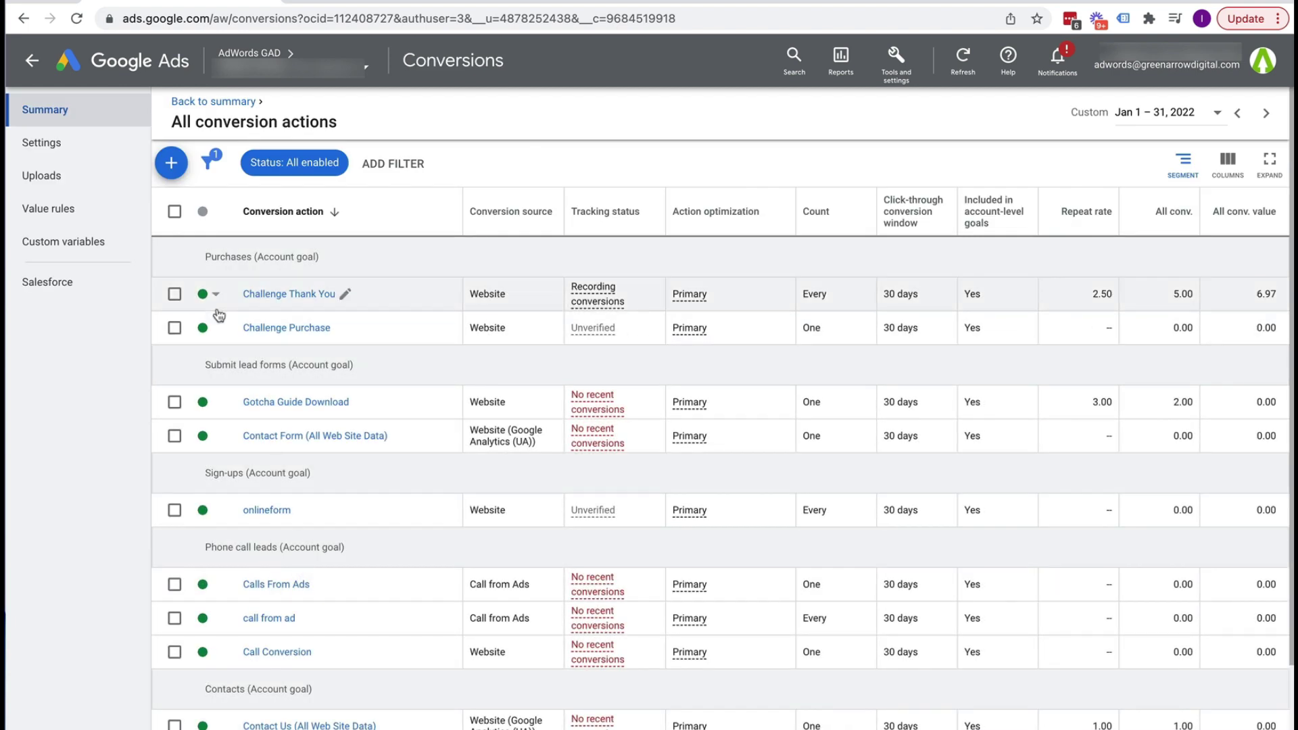
pyautogui.click(171, 162)
pyautogui.click(324, 300)
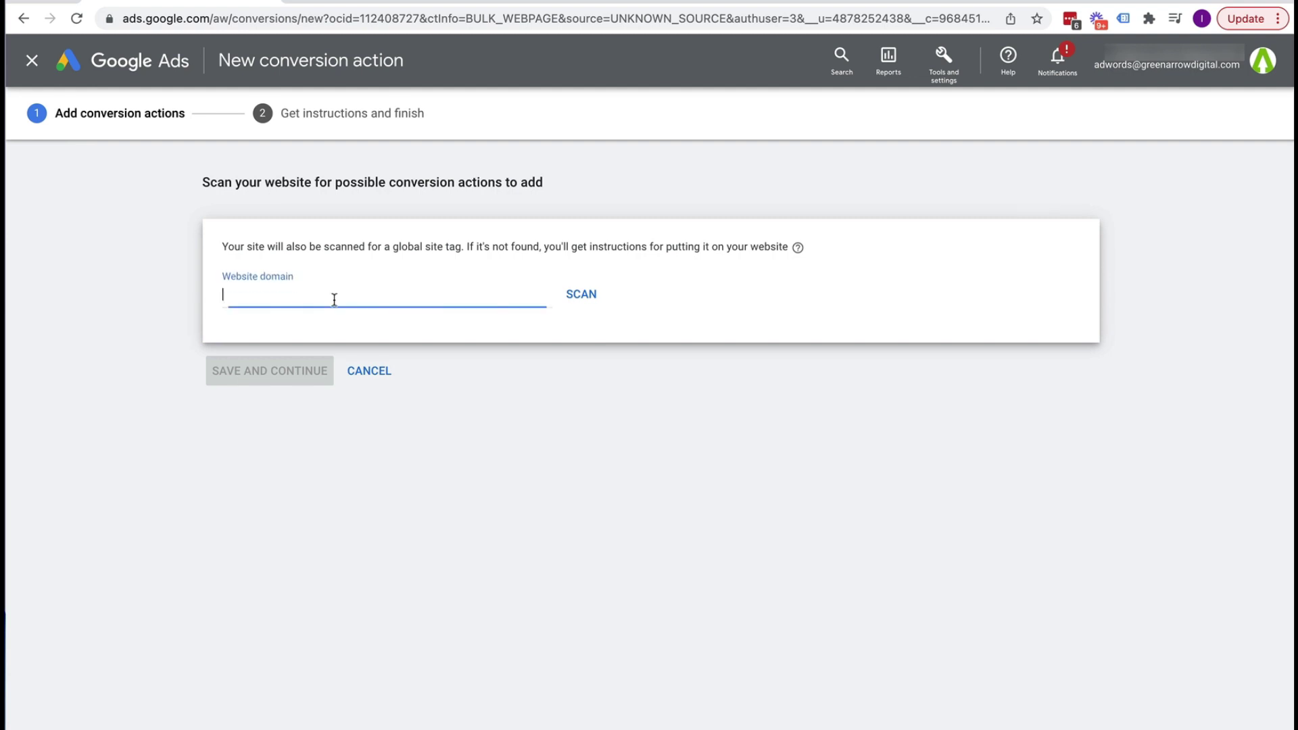
pyautogui.write('https://www.teachtraffic.com')
pyautogui.click(580, 294)
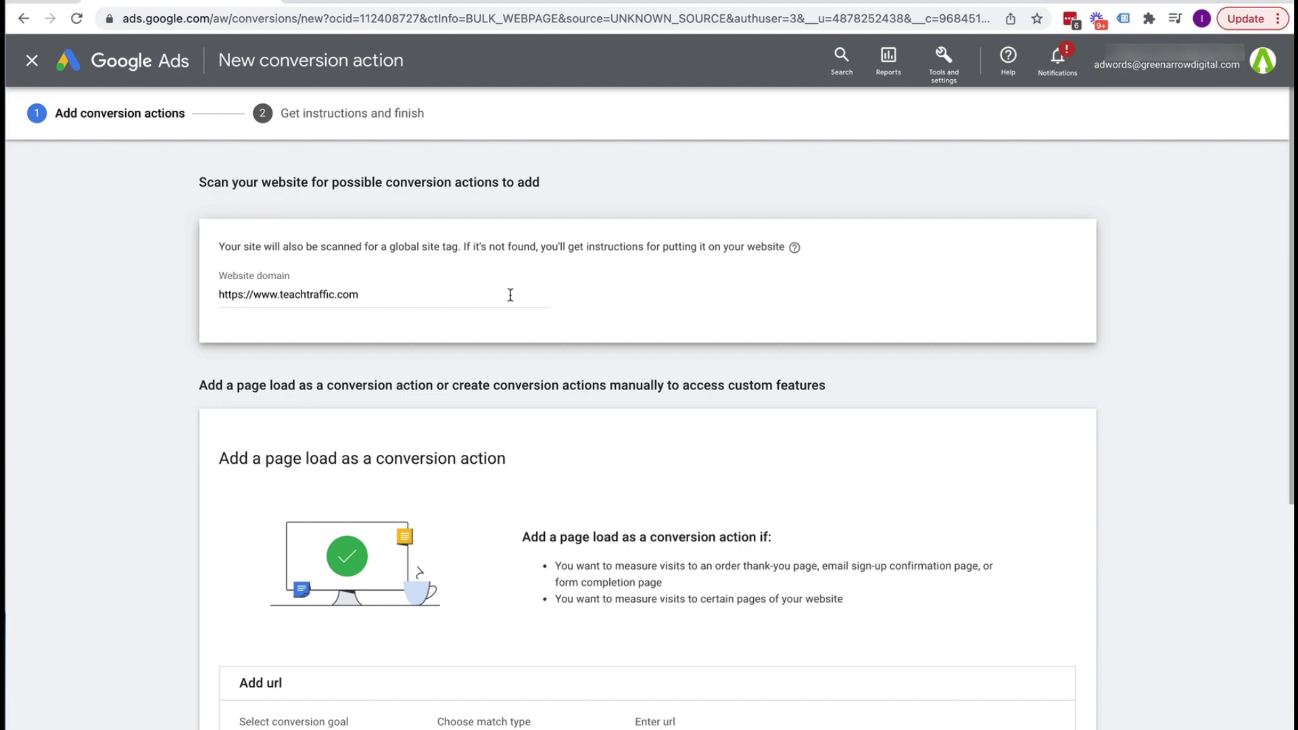
pyautogui.scroll(-6, 115, 443)
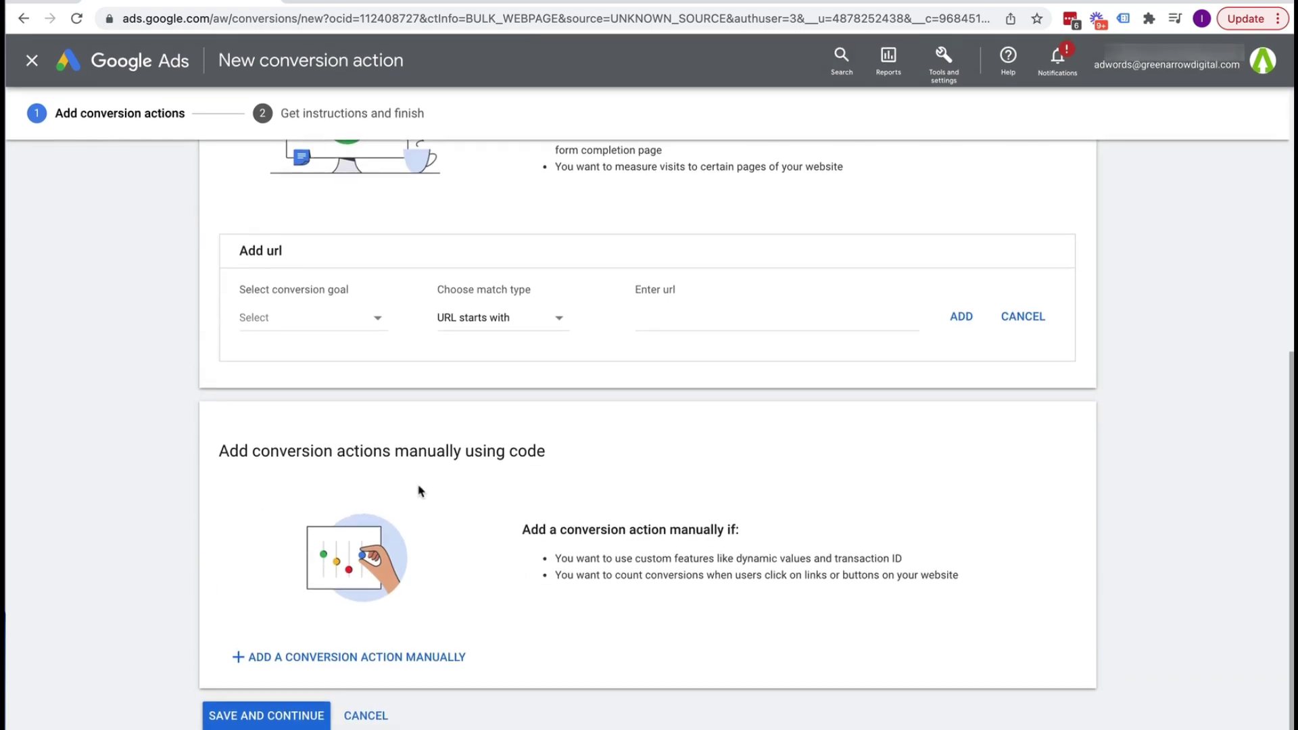
# - Add a manual conversion action with goal category Purchase, named Purchase Buy
pyautogui.click(378, 659)
pyautogui.click(552, 265)
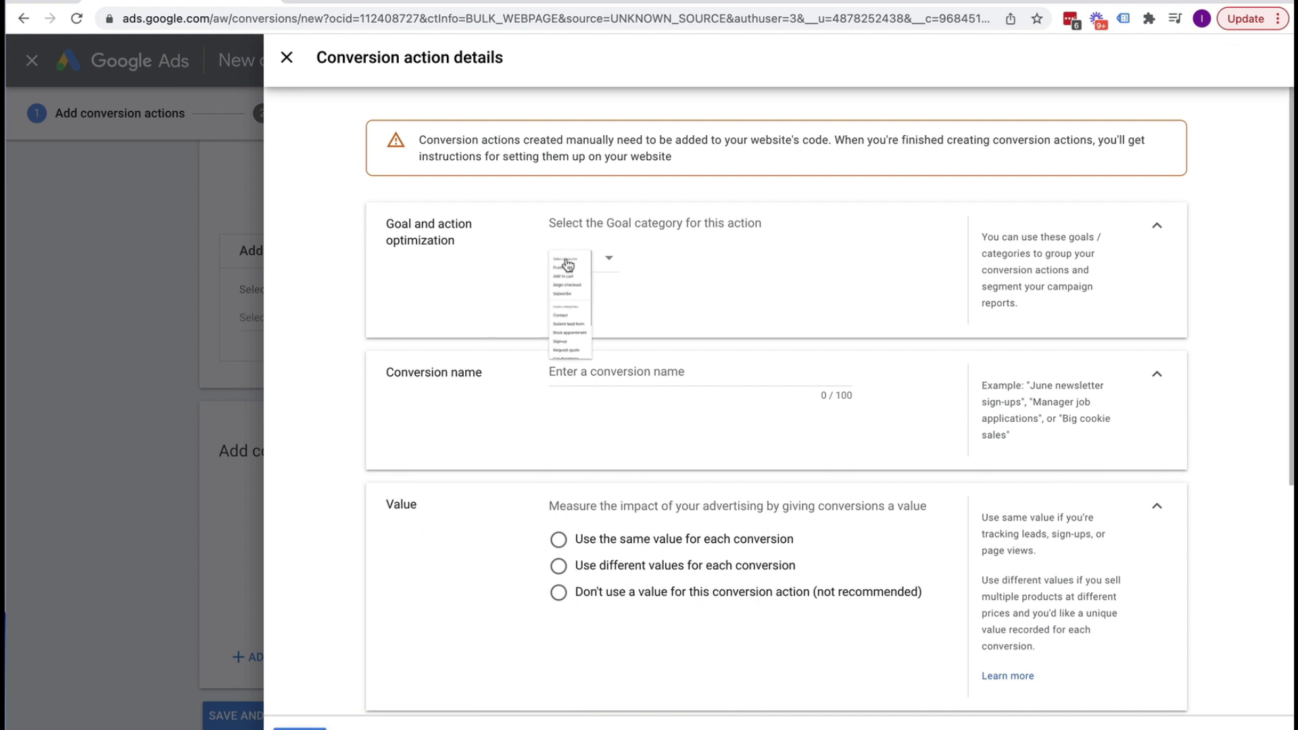
pyautogui.click(574, 303)
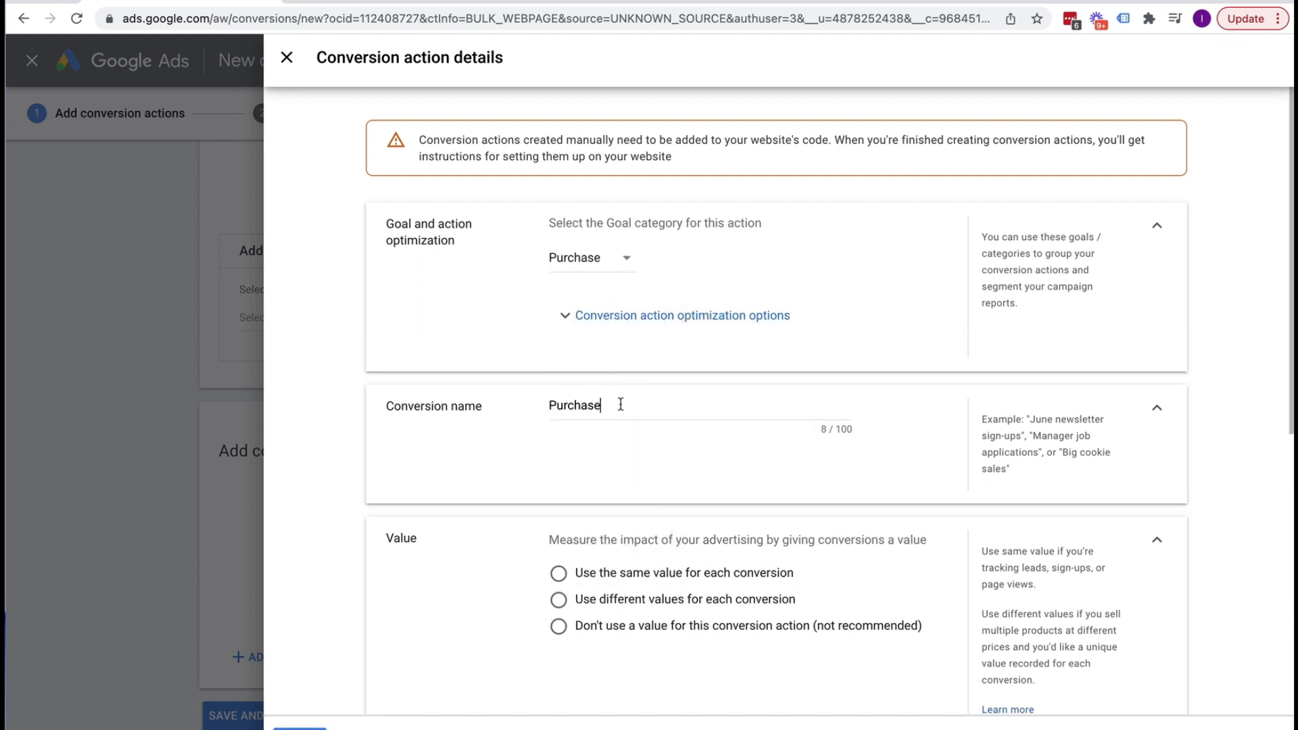
pyautogui.click(620, 405)
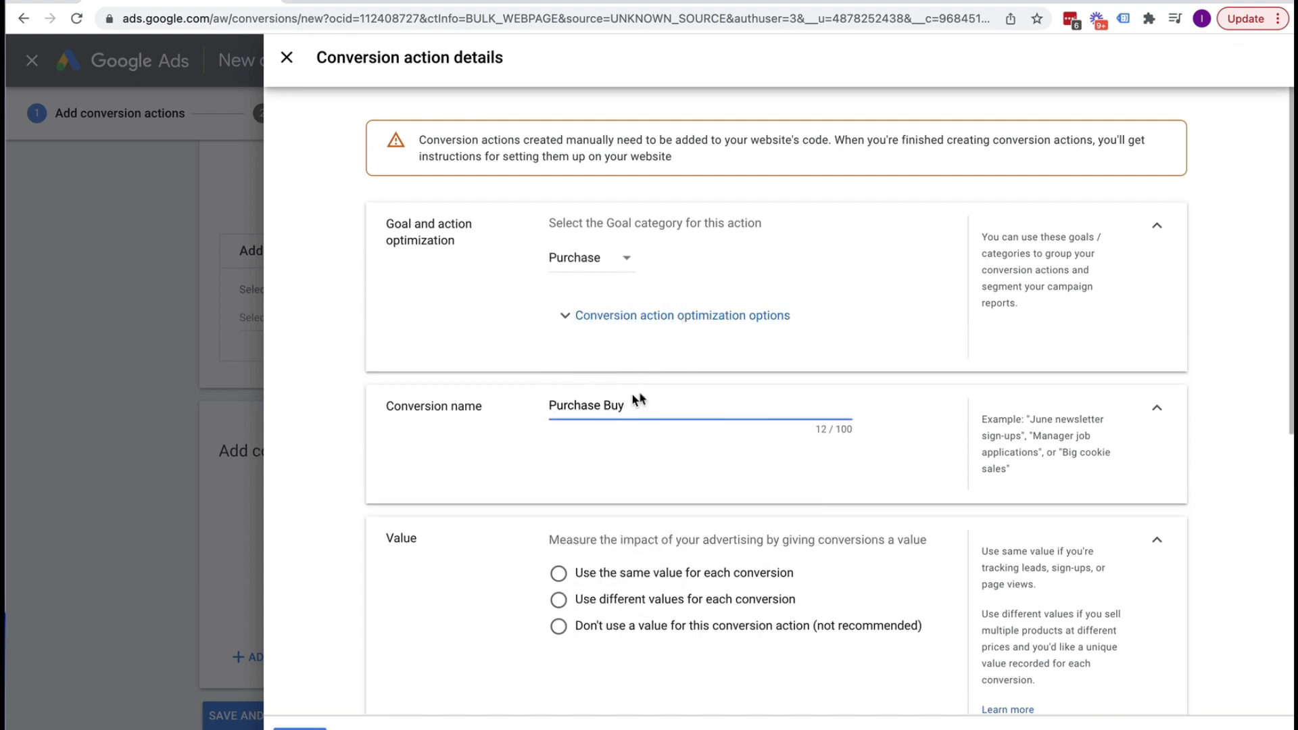
pyautogui.scroll(-3, 561, 378)
# - Give Purchase Buy the same A$10 value for every conversion, count One, and Time decay attribution
pyautogui.click(572, 389)
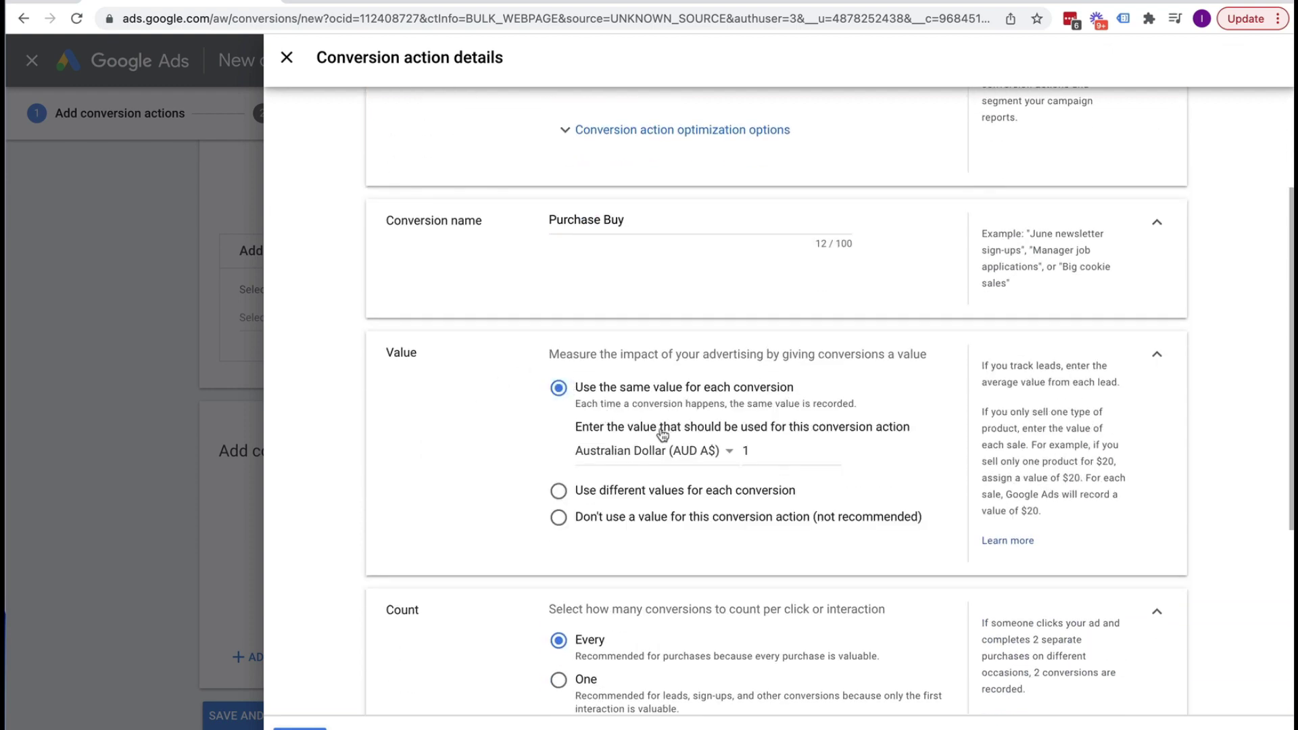
pyautogui.click(768, 452)
pyautogui.write('0')
pyautogui.scroll(-5, 507, 440)
pyautogui.click(564, 346)
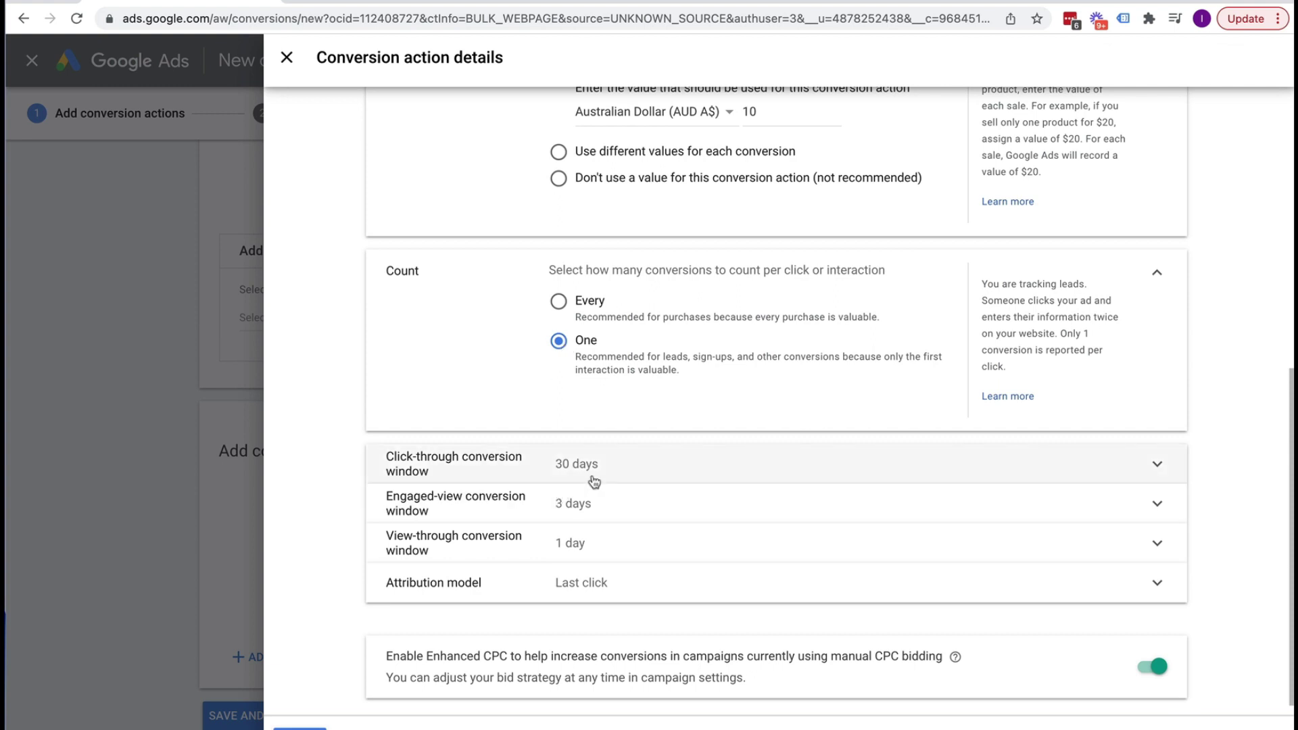
pyautogui.click(634, 585)
pyautogui.click(587, 638)
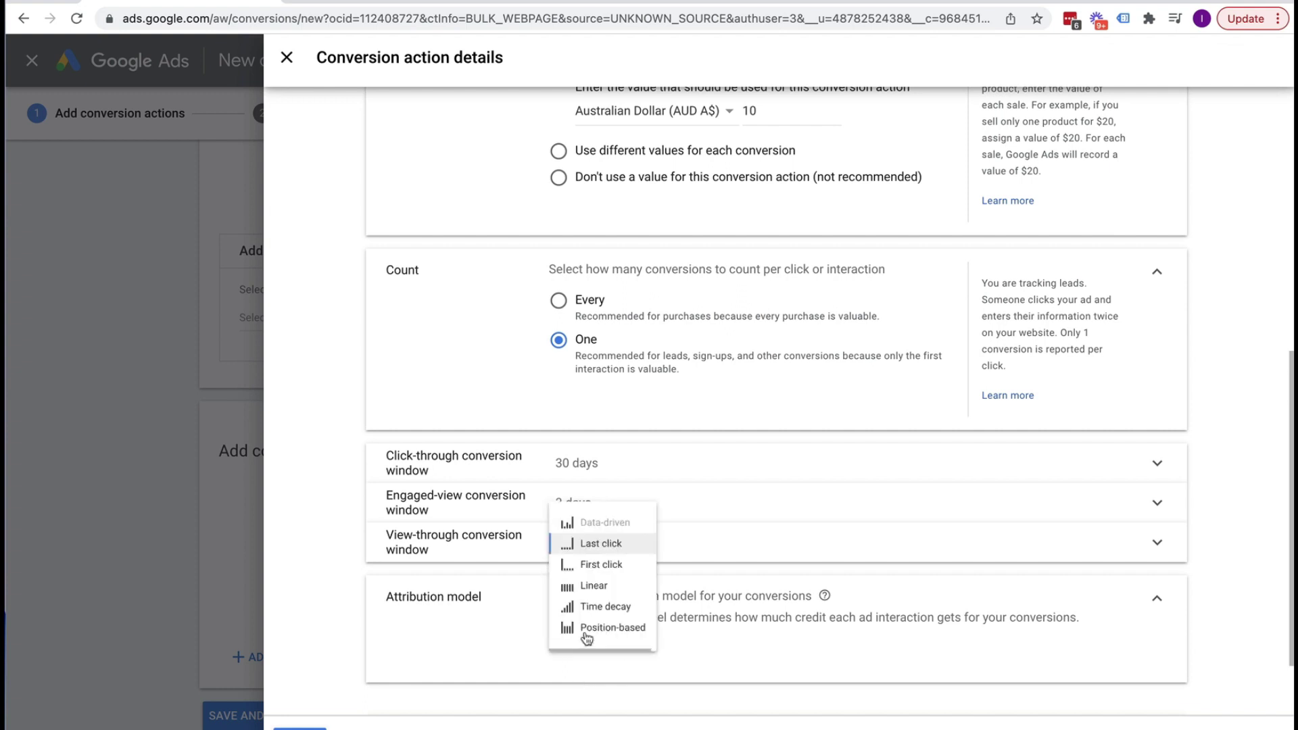
pyautogui.click(602, 596)
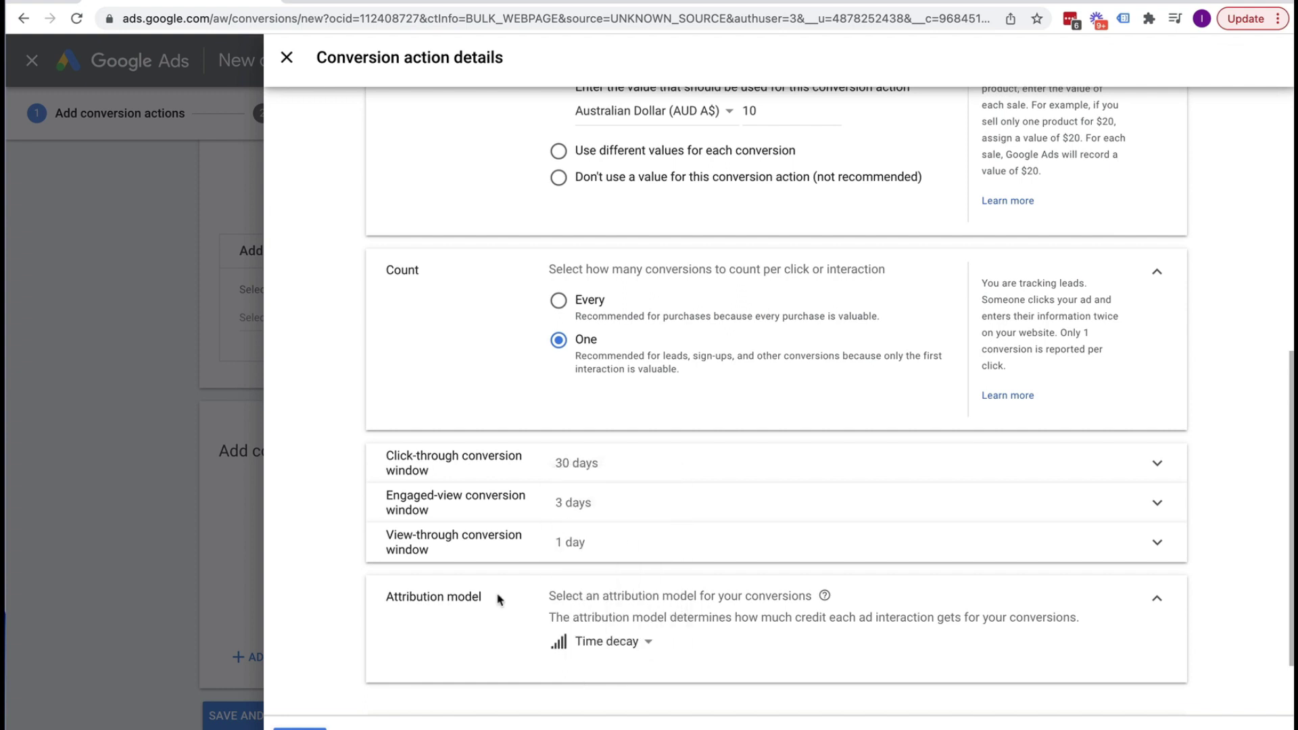
pyautogui.scroll(-2, 473, 595)
pyautogui.scroll(-1, 449, 595)
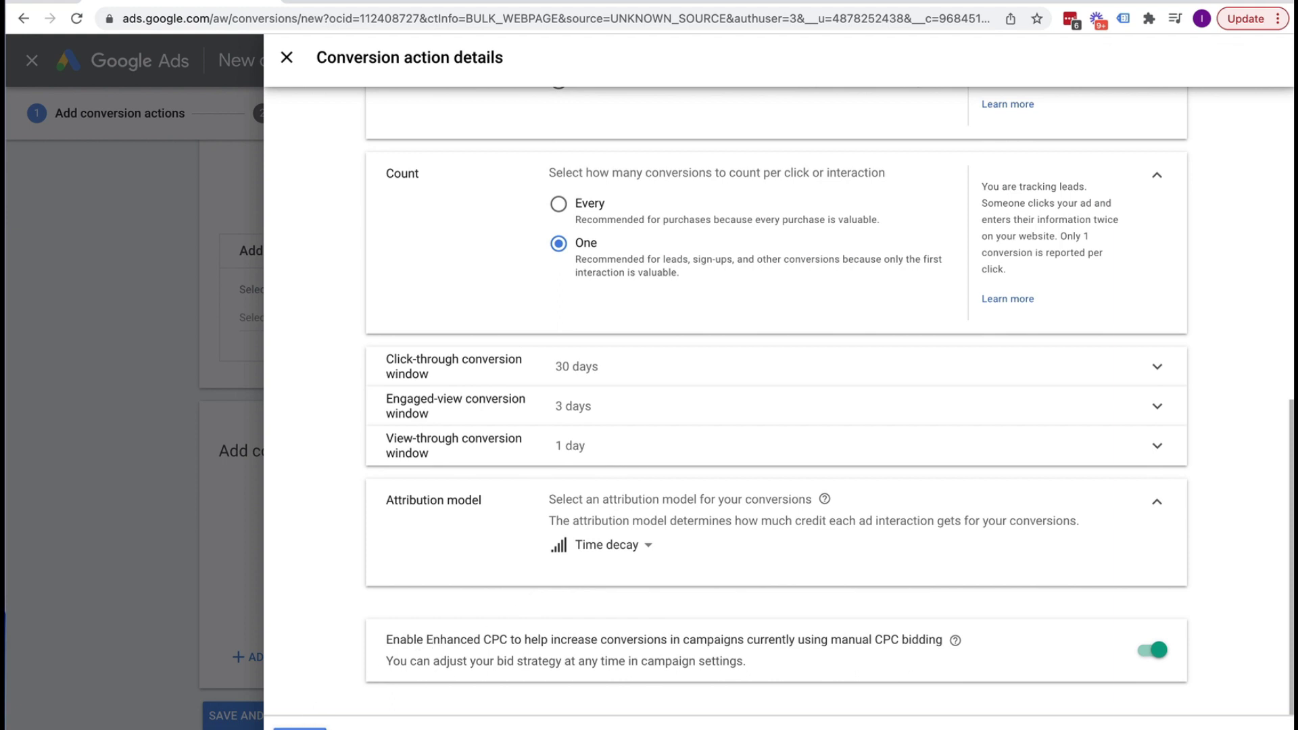
# - Review the Purchase Buy settings before saving
pyautogui.press('Escape')
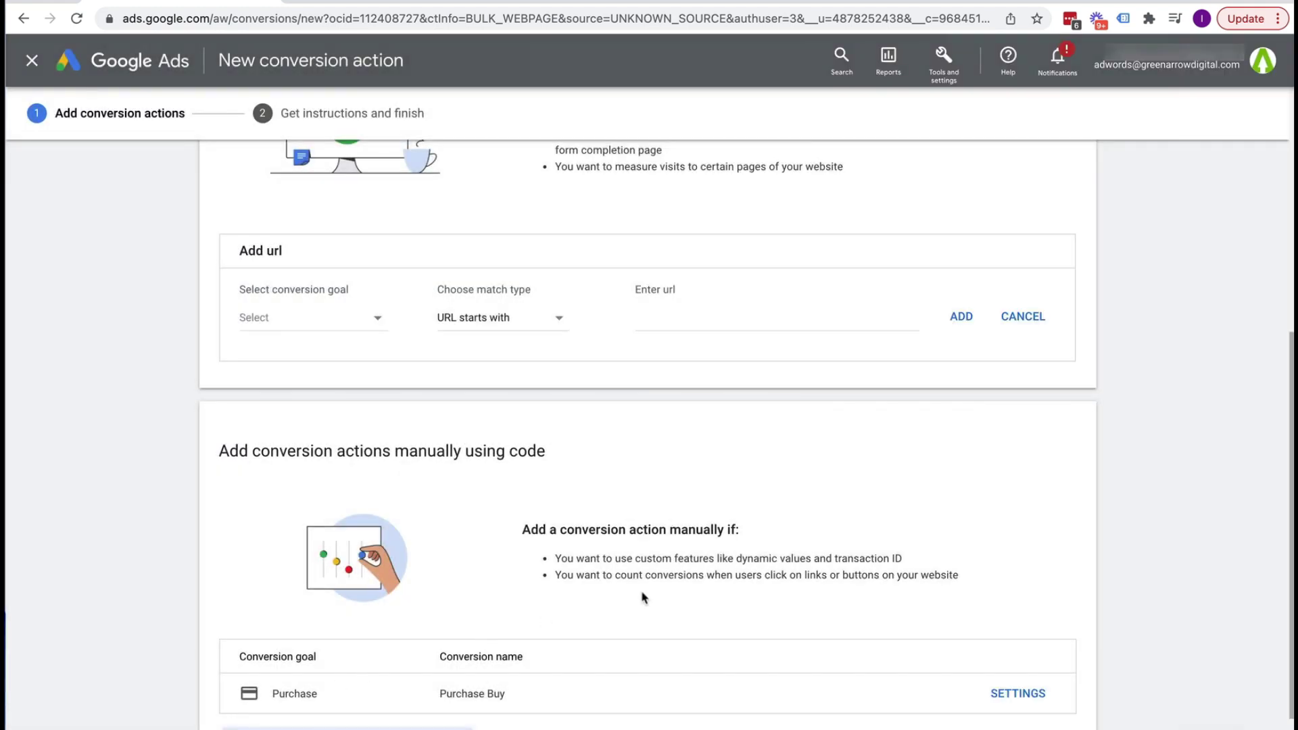
pyautogui.scroll(-2, 642, 599)
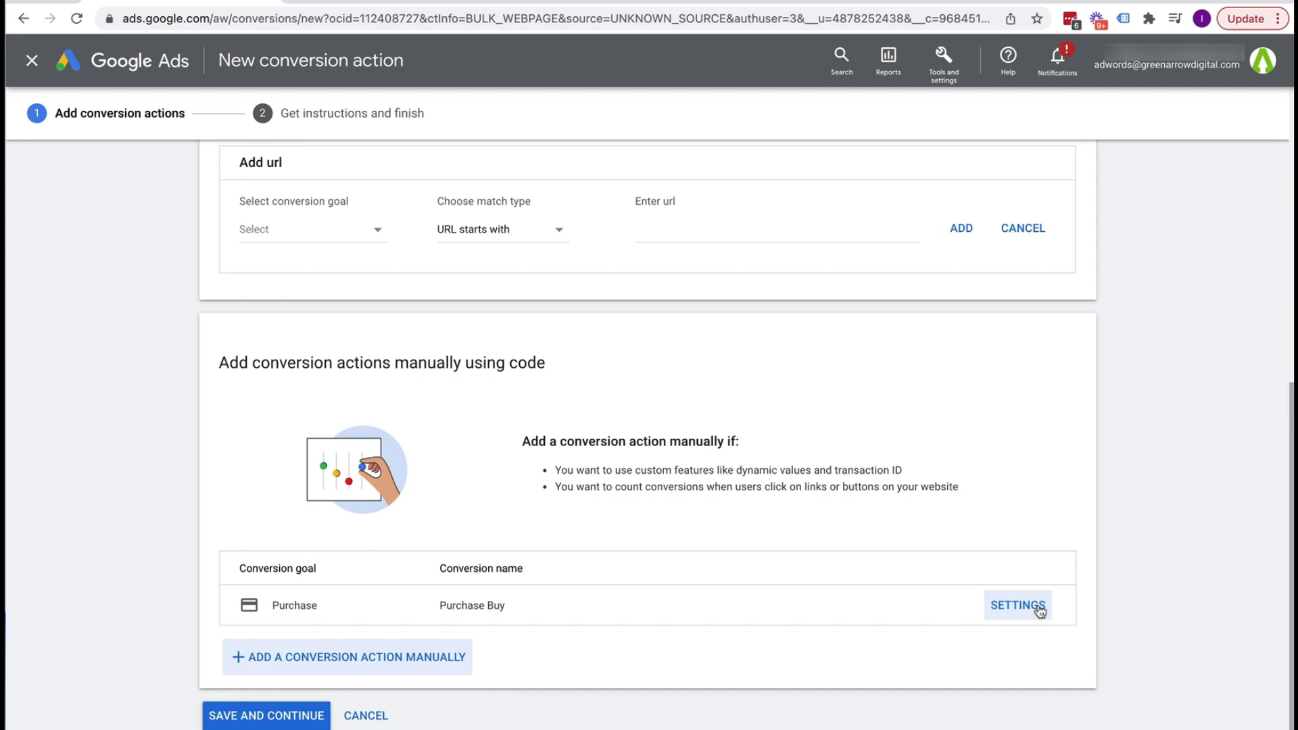
pyautogui.click(1039, 611)
pyautogui.scroll(-7, 850, 569)
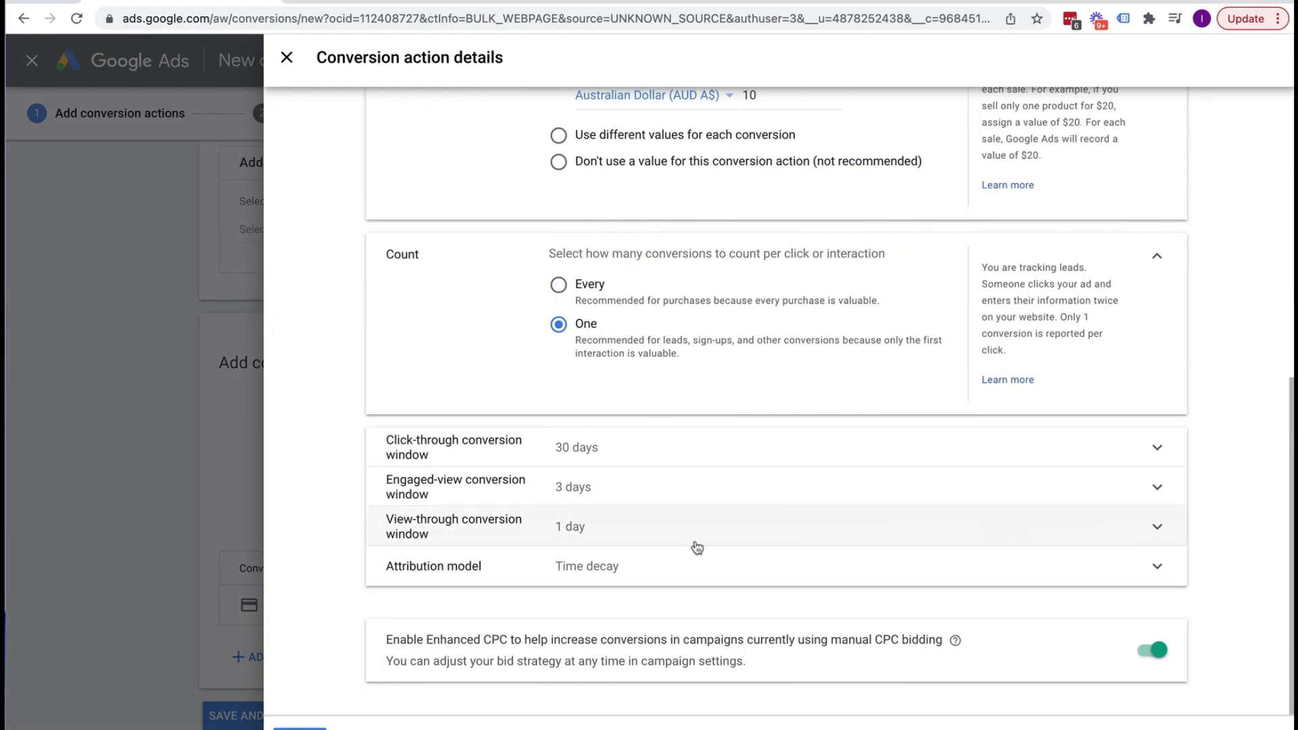
pyautogui.scroll(8, 696, 539)
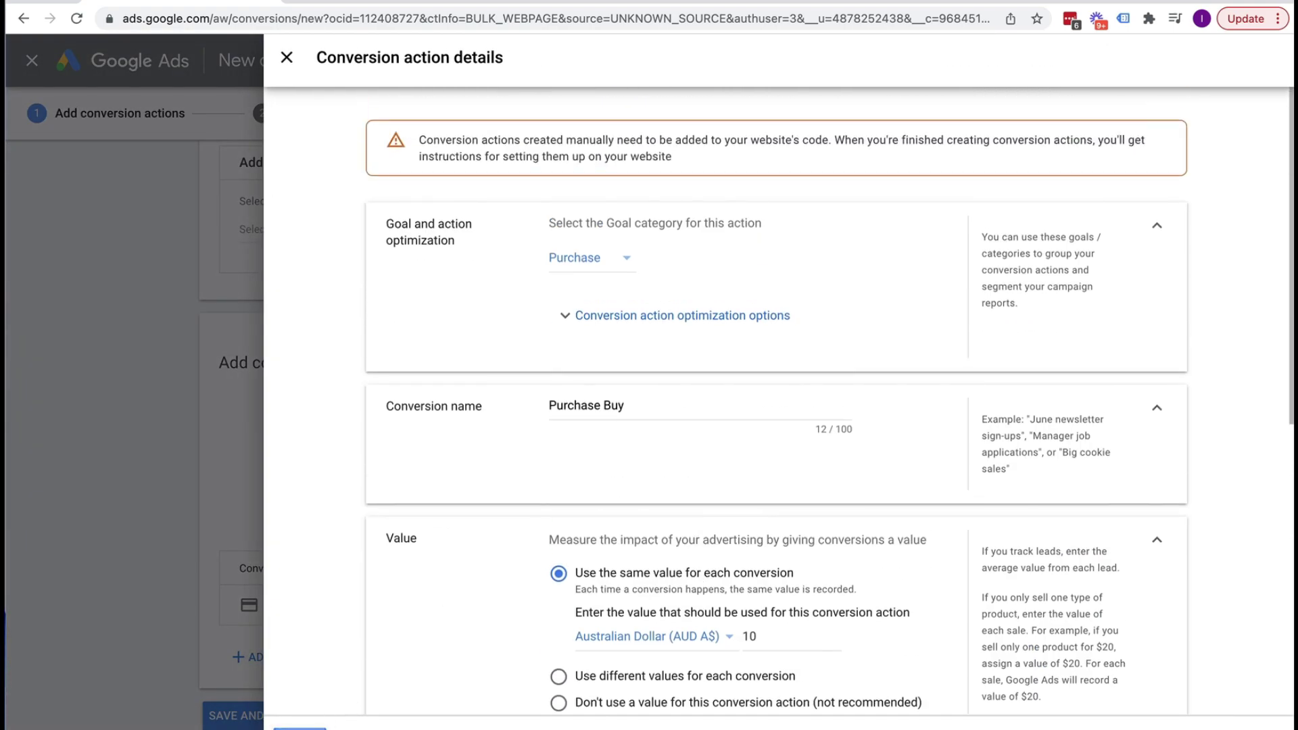
pyautogui.click(297, 726)
# - Save the Purchase Buy conversion and finish the setup wizard
pyautogui.click(280, 714)
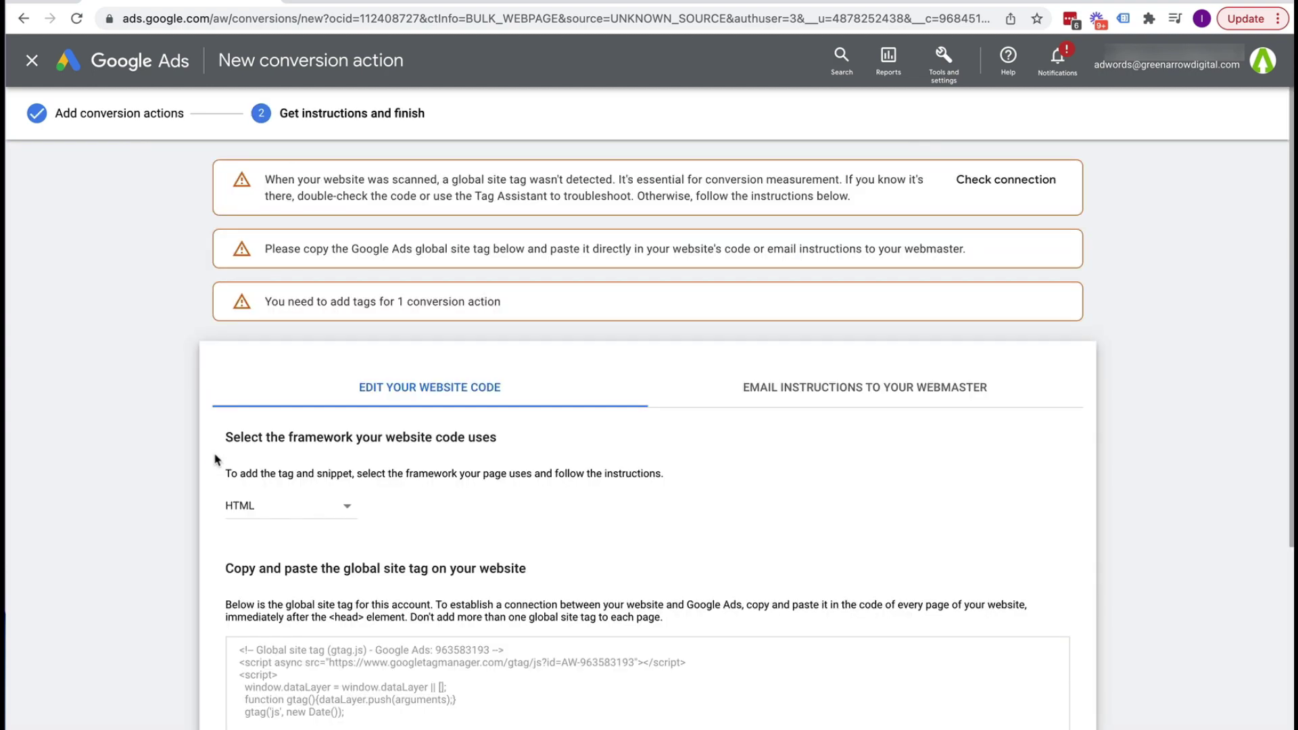
pyautogui.scroll(-5, 216, 456)
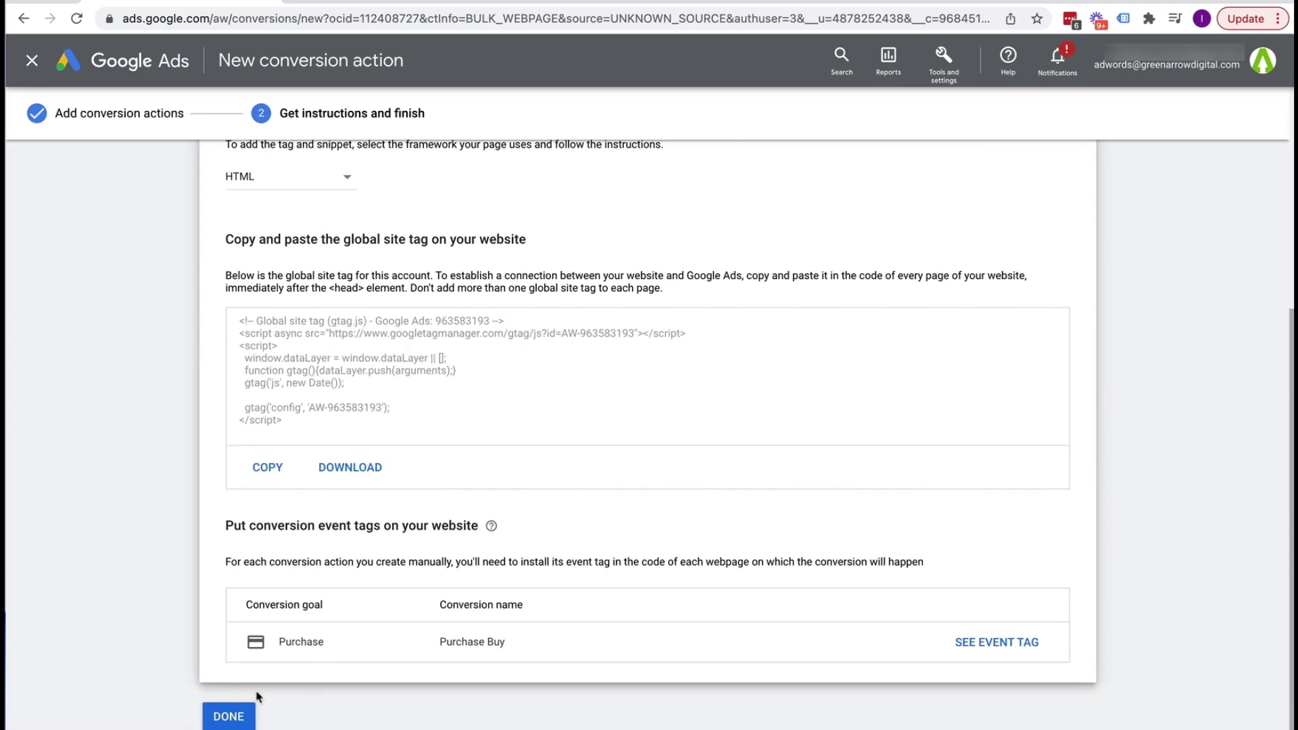
pyautogui.click(236, 717)
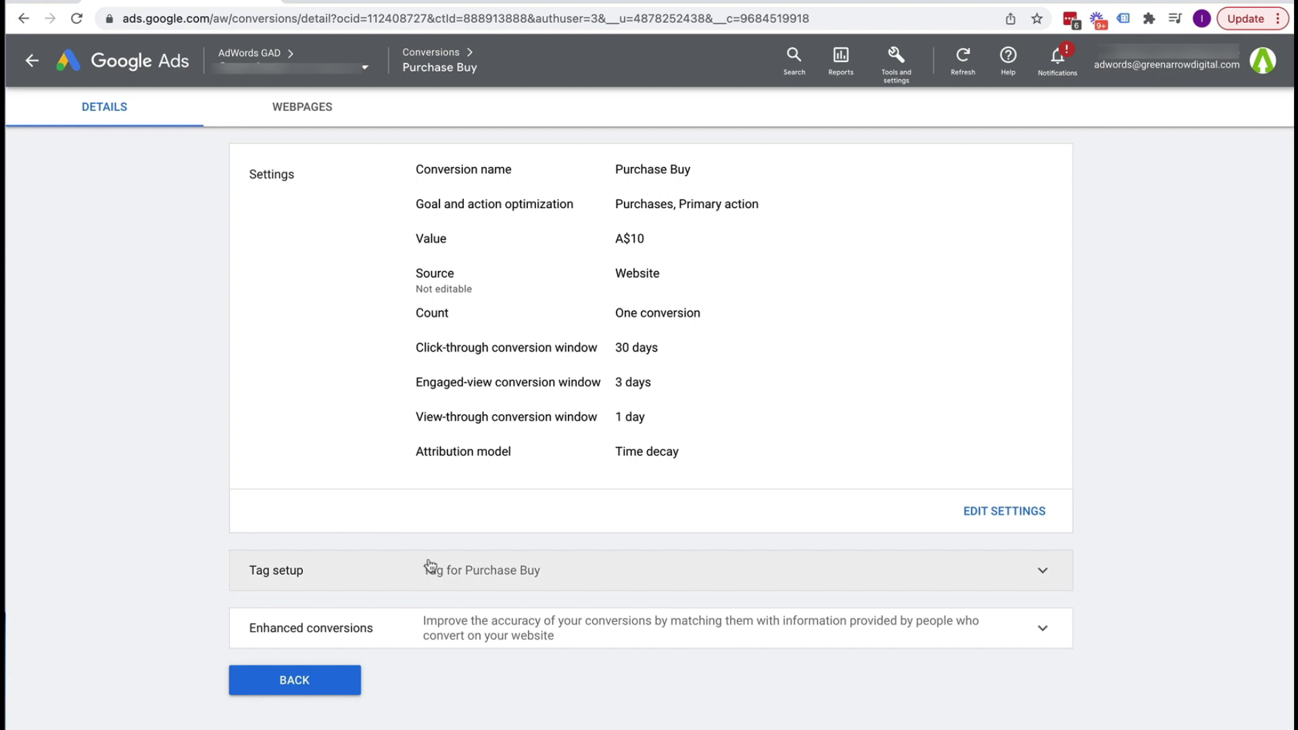
# - Show the Google Tag Manager tag setup details for Purchase Buy
pyautogui.click(508, 569)
pyautogui.scroll(-3, 514, 575)
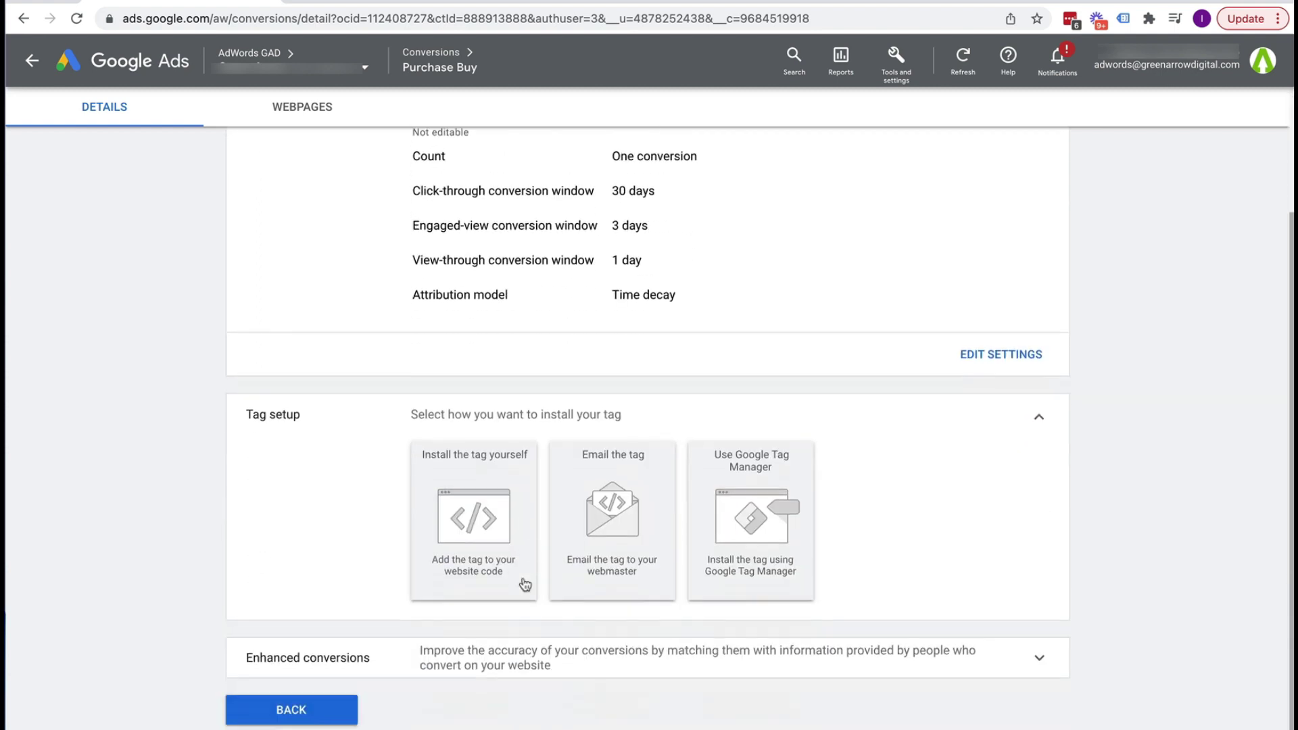
pyautogui.click(752, 501)
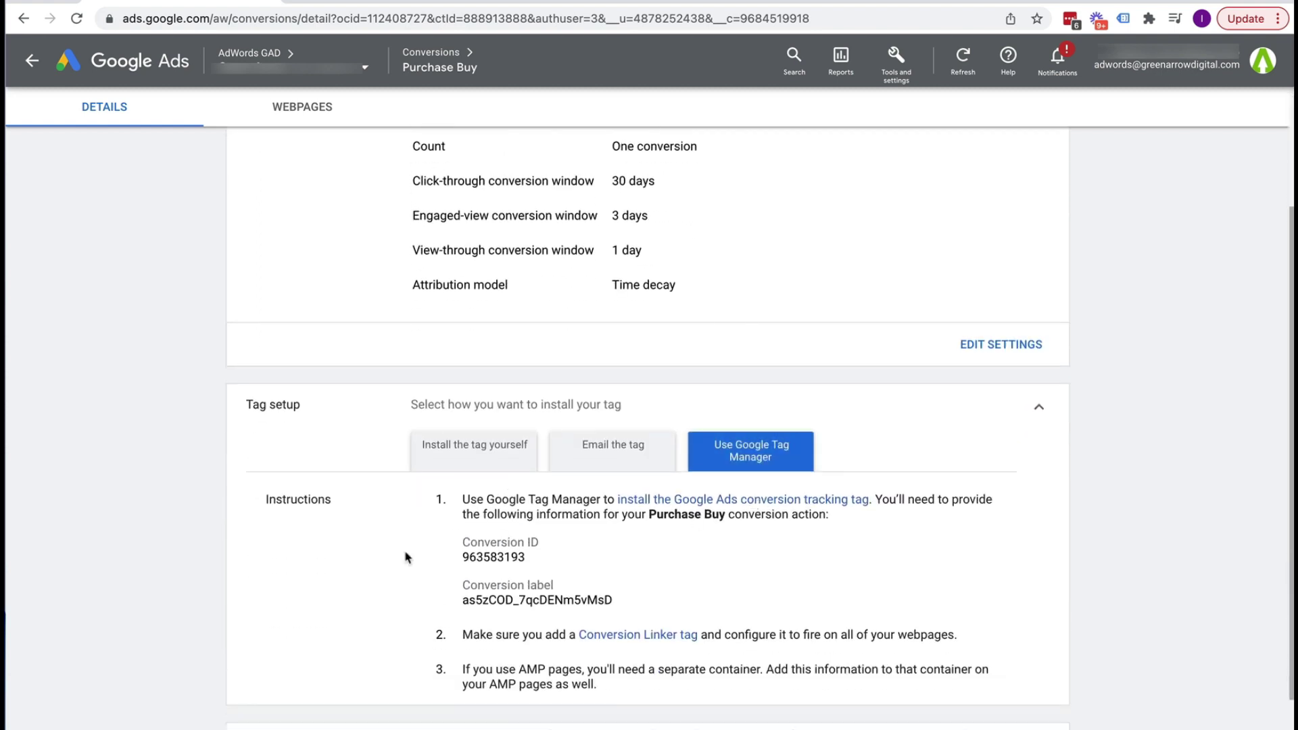
pyautogui.scroll(-2, 399, 541)
# - Select the Purchase Buy conversion ID and conversion label text
pyautogui.moveTo(495, 453); pyautogui.dragTo(636, 508)
pyautogui.click(592, 507)
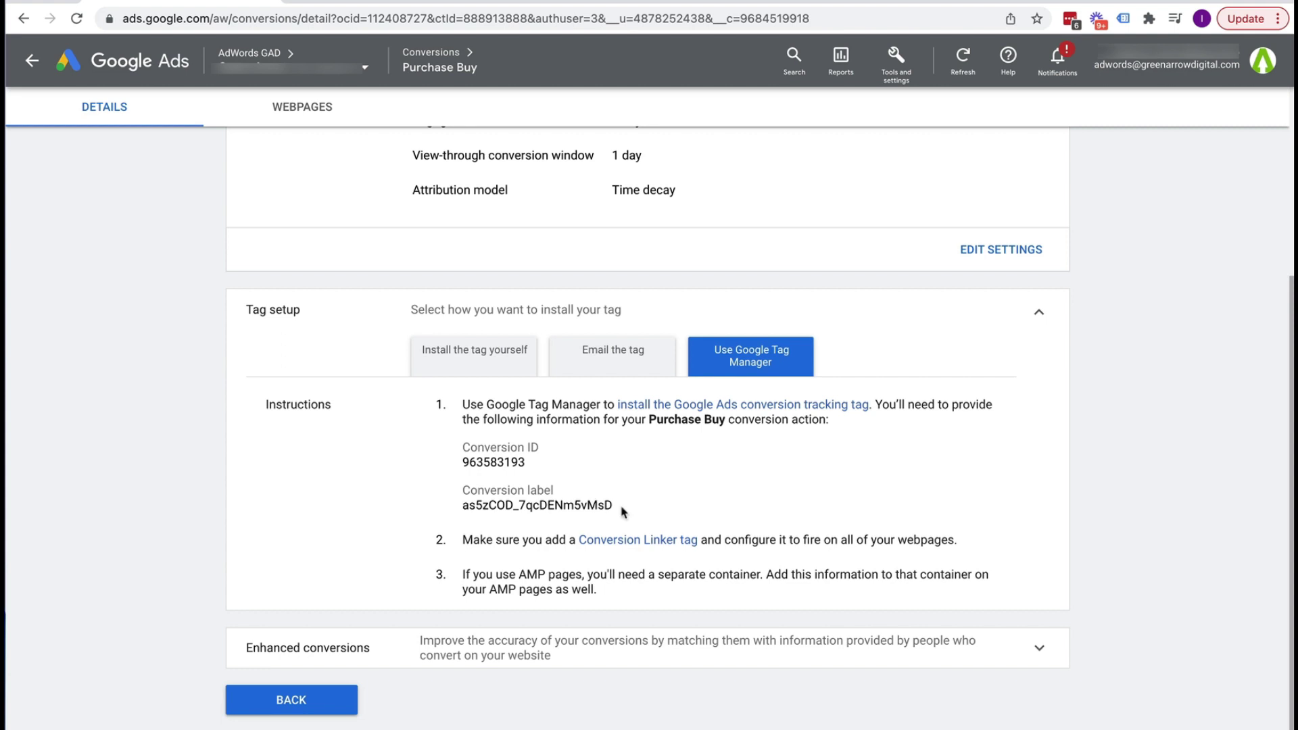
pyautogui.tripleClick(622, 512)
pyautogui.click(439, 447)
pyautogui.click(289, 700)
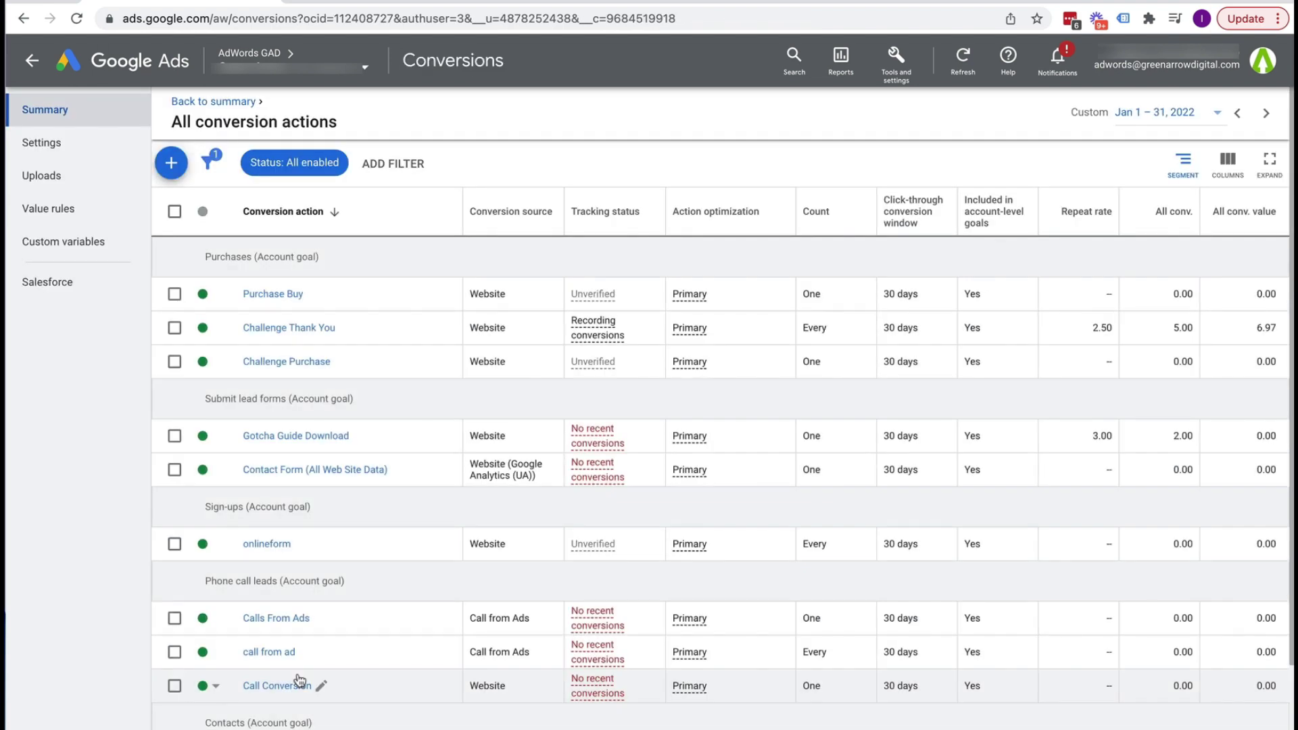